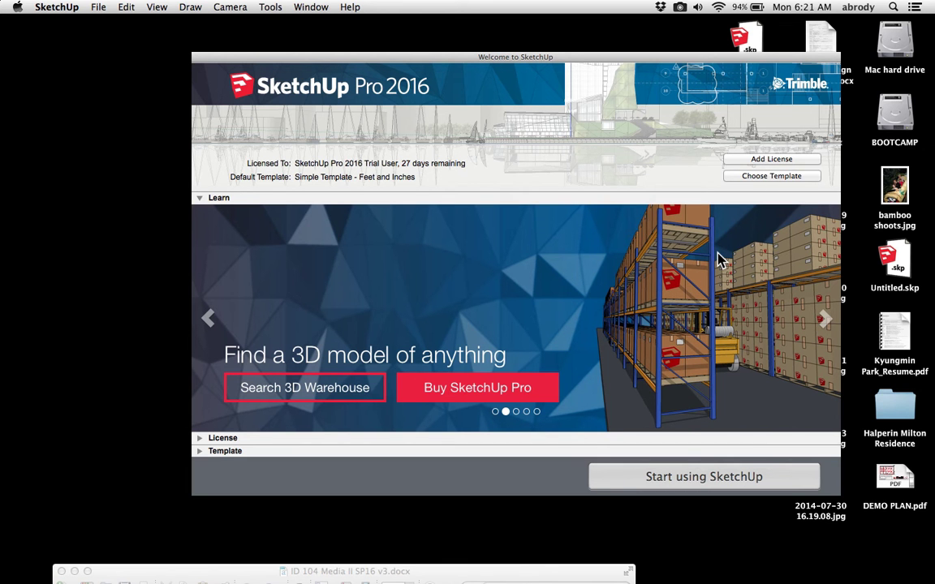
Start a new model from the welcome screen and zoom in and out around the scale figure
{"action": "left_click", "coordinate": [676, 484]}
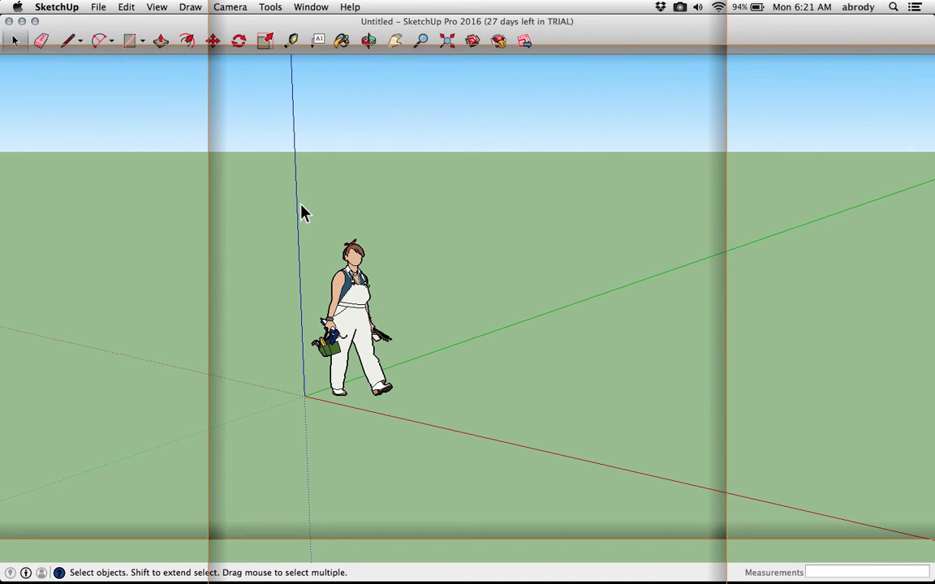
{"action": "scroll", "coordinate": [522, 308], "scroll_direction": "down", "scroll_amount": 3}
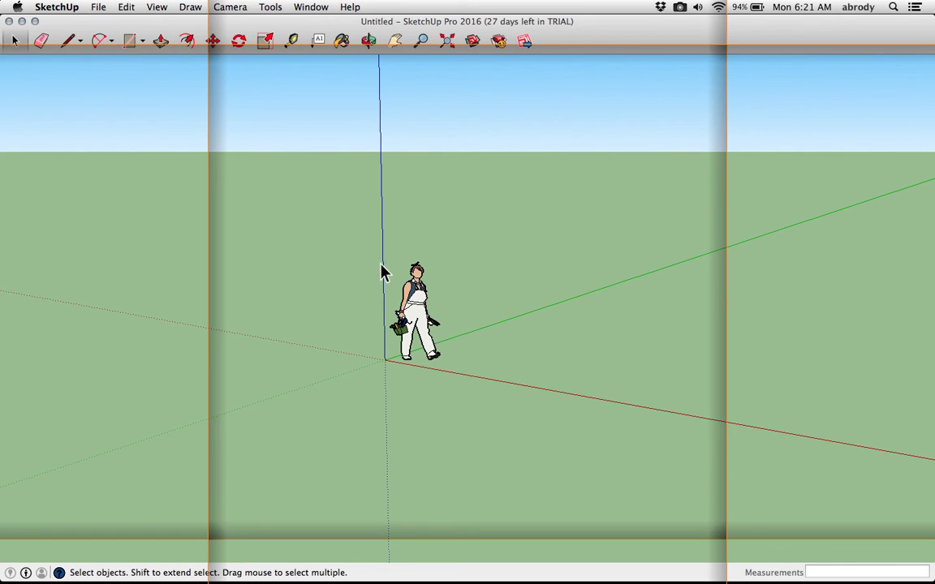
{"action": "scroll", "coordinate": [479, 318], "scroll_direction": "down", "scroll_amount": 1}
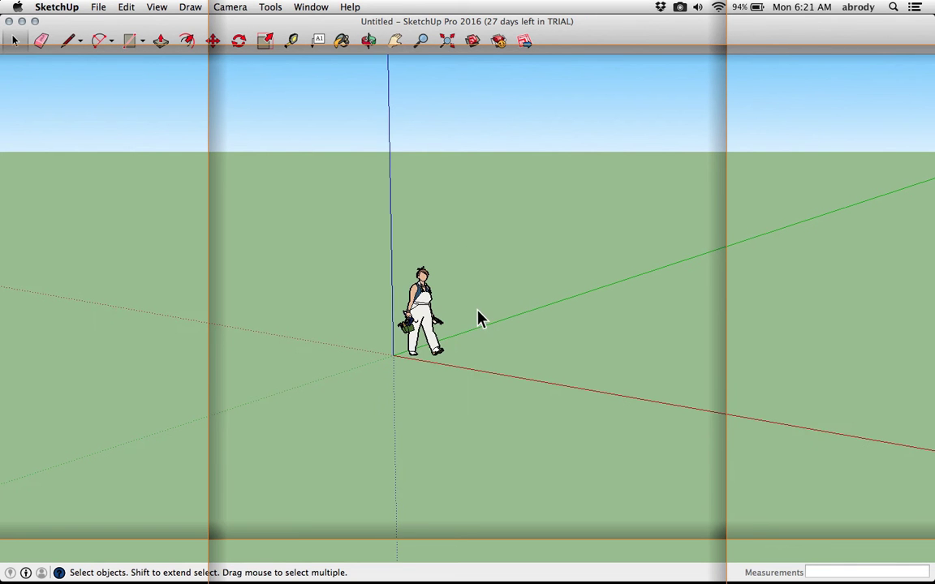
{"action": "scroll", "coordinate": [481, 319], "scroll_direction": "up", "scroll_amount": 3}
{"action": "scroll", "coordinate": [482, 319], "scroll_direction": "down", "scroll_amount": 3}
{"action": "scroll", "coordinate": [483, 321], "scroll_direction": "up", "scroll_amount": 3}
{"action": "scroll", "coordinate": [483, 321], "scroll_direction": "down", "scroll_amount": 3}
{"action": "scroll", "coordinate": [482, 319], "scroll_direction": "up", "scroll_amount": 1}
{"action": "scroll", "coordinate": [482, 319], "scroll_direction": "down", "scroll_amount": 3}
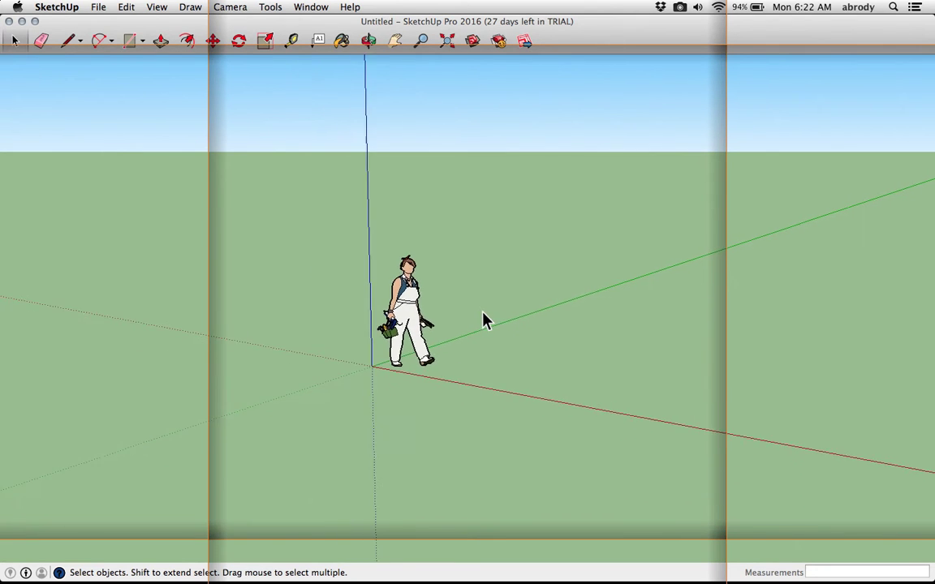
{"action": "scroll", "coordinate": [485, 319], "scroll_direction": "down", "scroll_amount": 1}
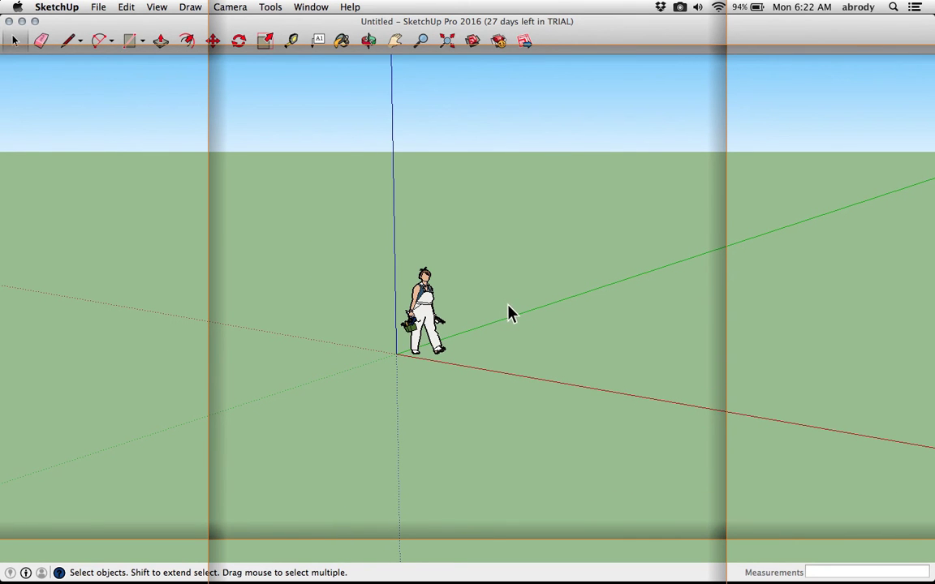
Orbit and pan the view around the origin to practise navigating the scene
{"action": "key", "text": "o"}
{"action": "left_click_drag", "start_coordinate": [501, 302], "coordinate": [572, 325]}
{"action": "key", "text": "space"}
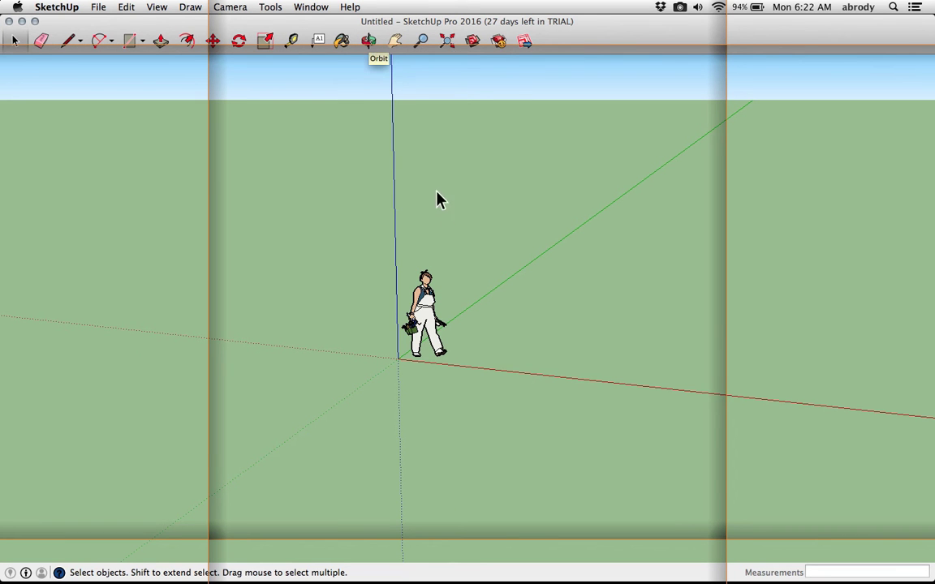
{"action": "key", "text": "o"}
{"action": "left_click_drag", "start_coordinate": [457, 213], "coordinate": [449, 254]}
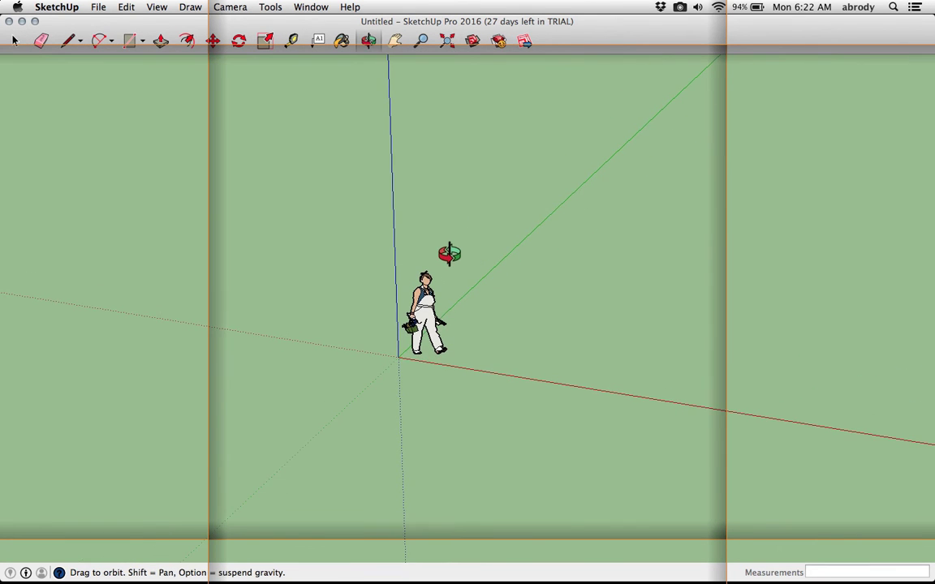
{"action": "key", "text": "space"}
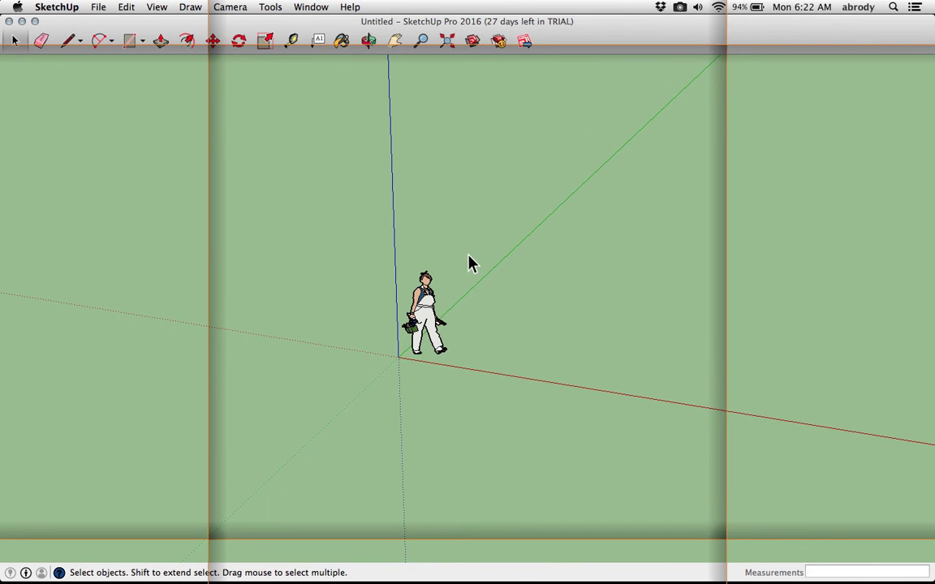
{"action": "key", "text": "o"}
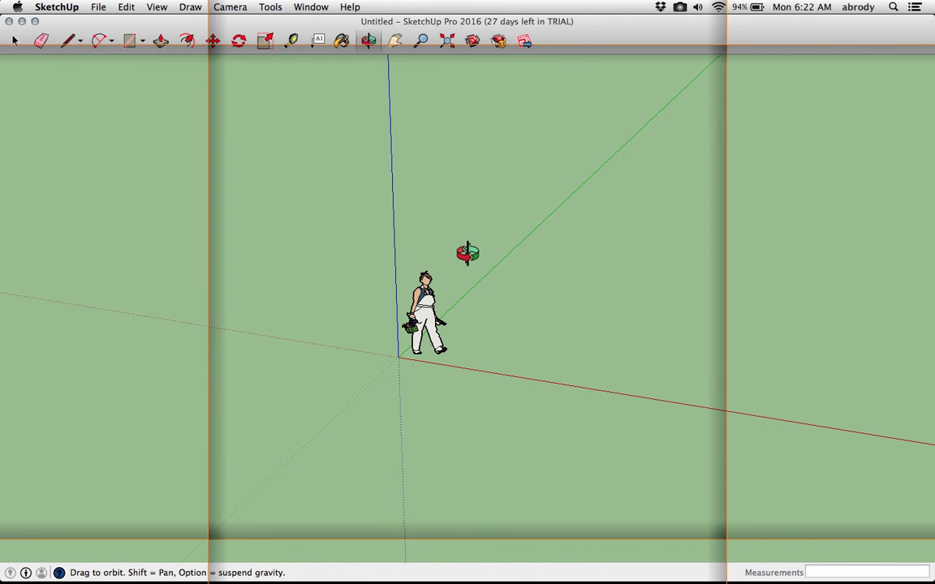
{"action": "key", "text": "shift"}
{"action": "left_click_drag", "start_coordinate": [468, 253], "coordinate": [420, 231], "text": "shift"}
{"action": "key", "text": "space"}
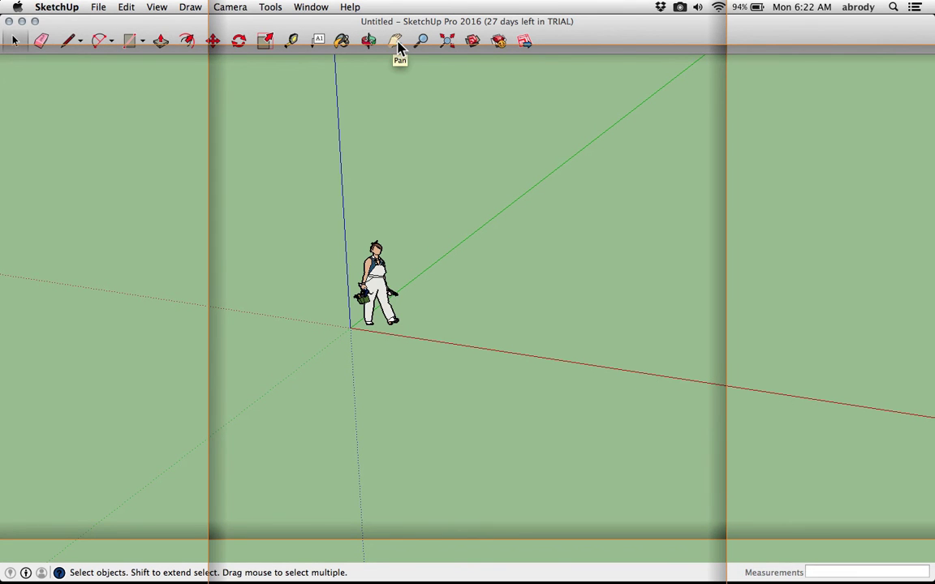
{"action": "middle_click_drag", "start_coordinate": [399, 152], "coordinate": [309, 167]}
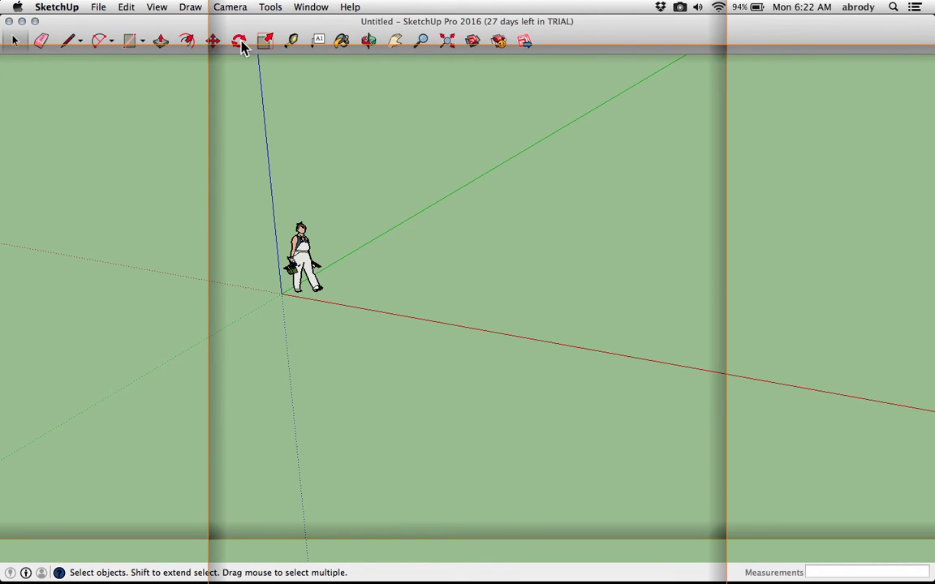
Draw a rectangle from the origin on the ground, then undo it
{"action": "left_click", "coordinate": [142, 42]}
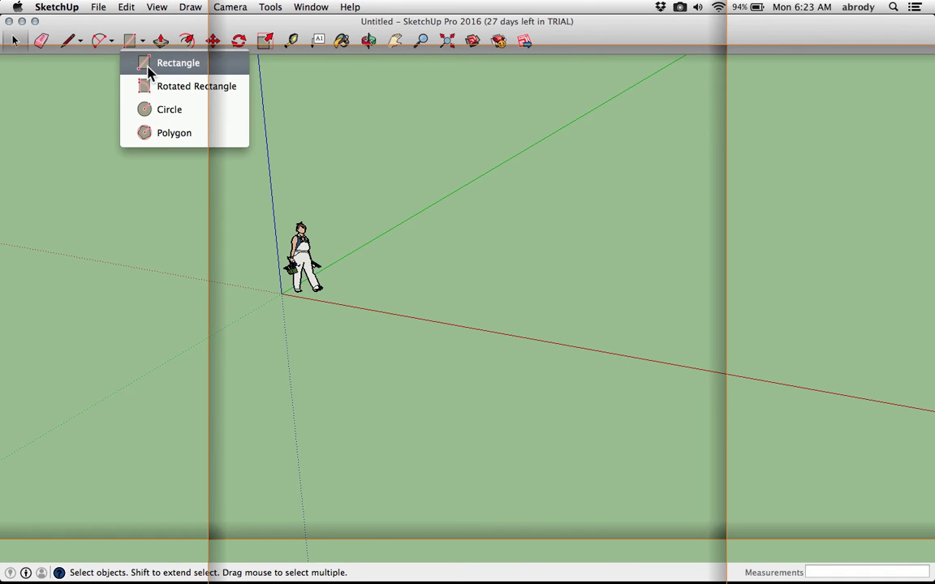
{"action": "left_click", "coordinate": [152, 72]}
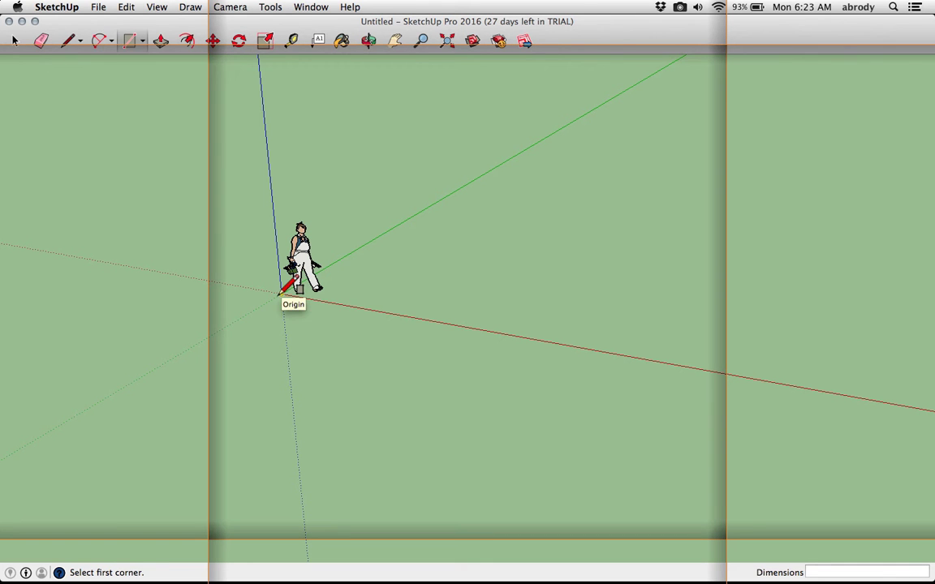
{"action": "left_click", "coordinate": [280, 293]}
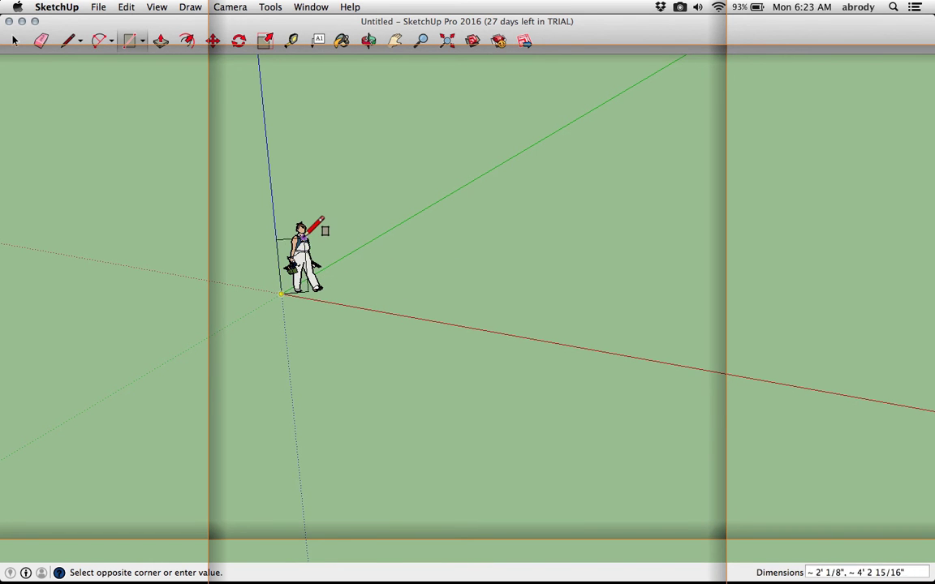
{"action": "scroll", "coordinate": [308, 236], "scroll_direction": "up", "scroll_amount": 5}
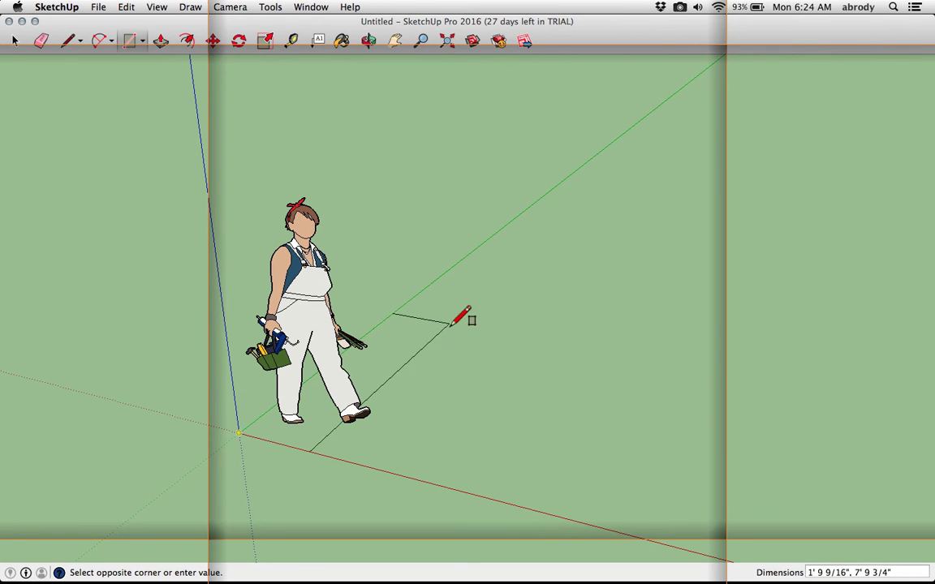
{"action": "scroll", "coordinate": [466, 348], "scroll_direction": "down", "scroll_amount": 5}
{"action": "middle_click_drag", "start_coordinate": [546, 345], "coordinate": [378, 248], "text": "shift"}
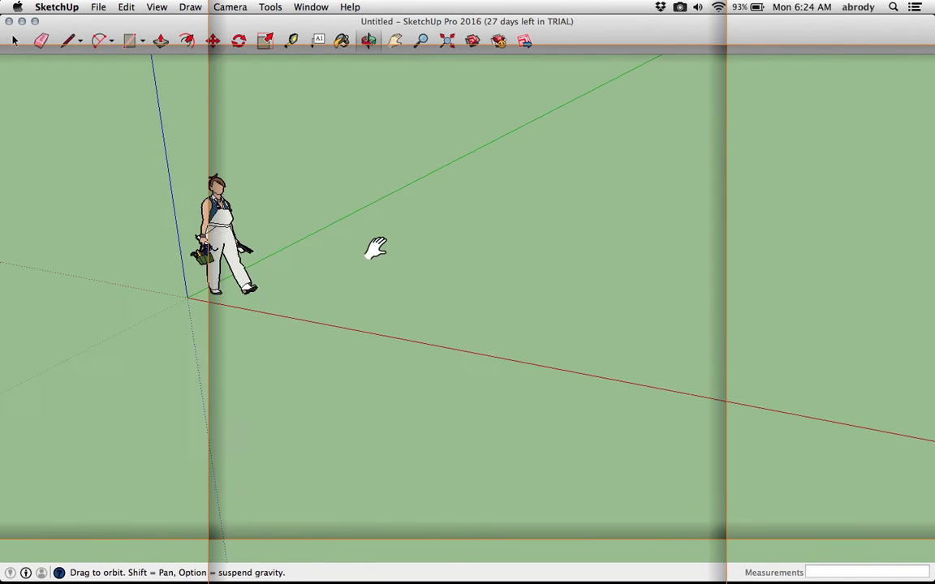
{"action": "scroll", "coordinate": [378, 249], "scroll_direction": "down", "scroll_amount": 2}
{"action": "middle_click_drag", "start_coordinate": [566, 264], "coordinate": [485, 323], "text": "shift"}
{"action": "left_click", "coordinate": [491, 315]}
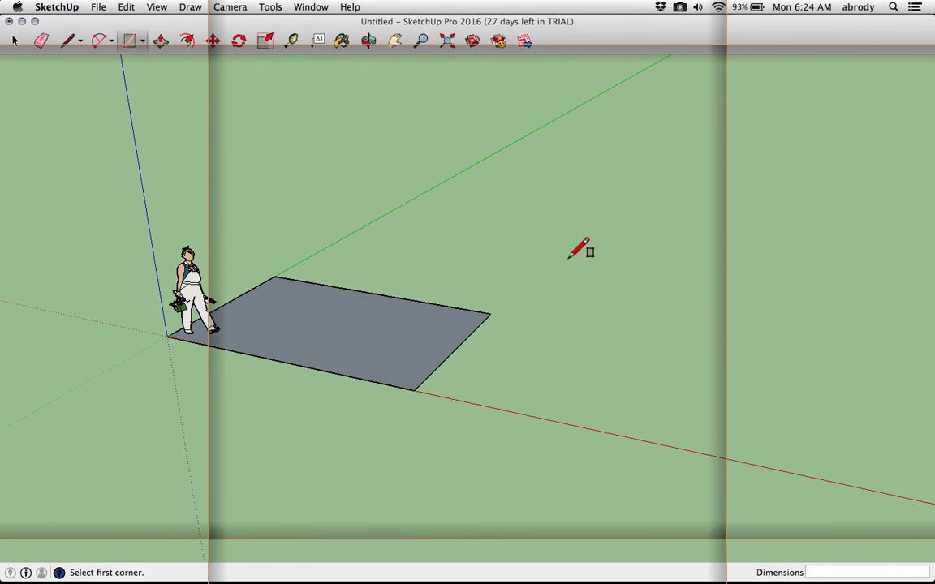
{"action": "key", "text": "super+z"}
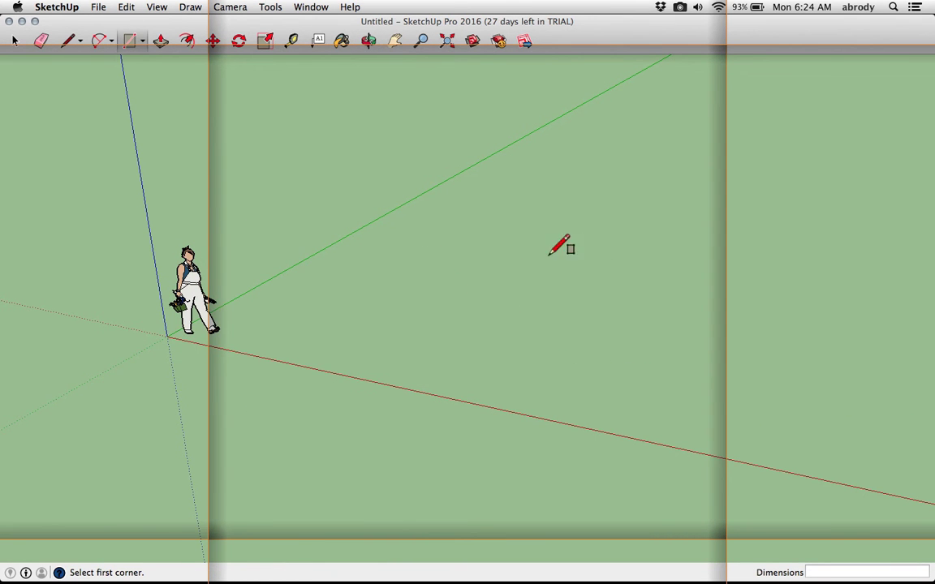
Draw a rectangle about 28' by 20' on the ground starting at the origin
{"action": "left_click", "coordinate": [167, 335]}
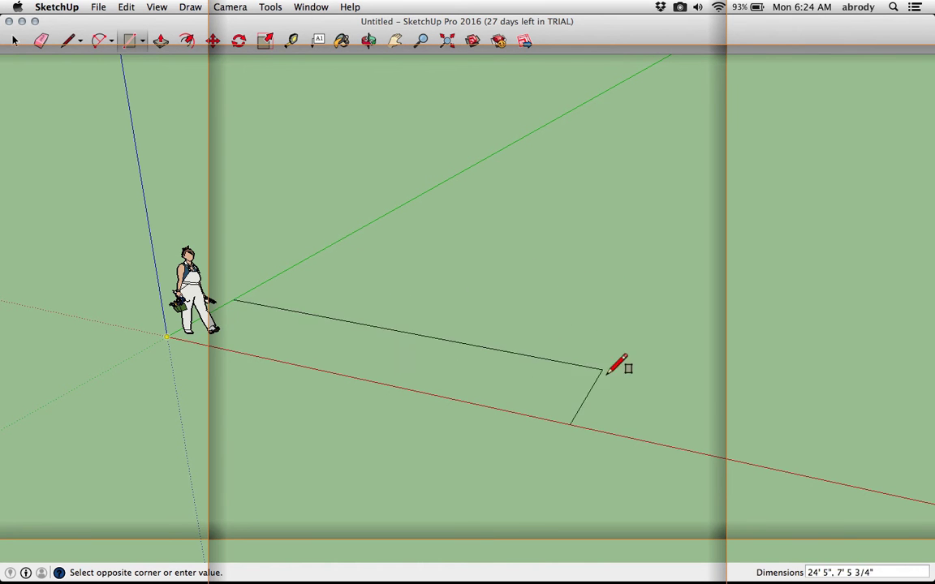
{"action": "left_click", "coordinate": [701, 290]}
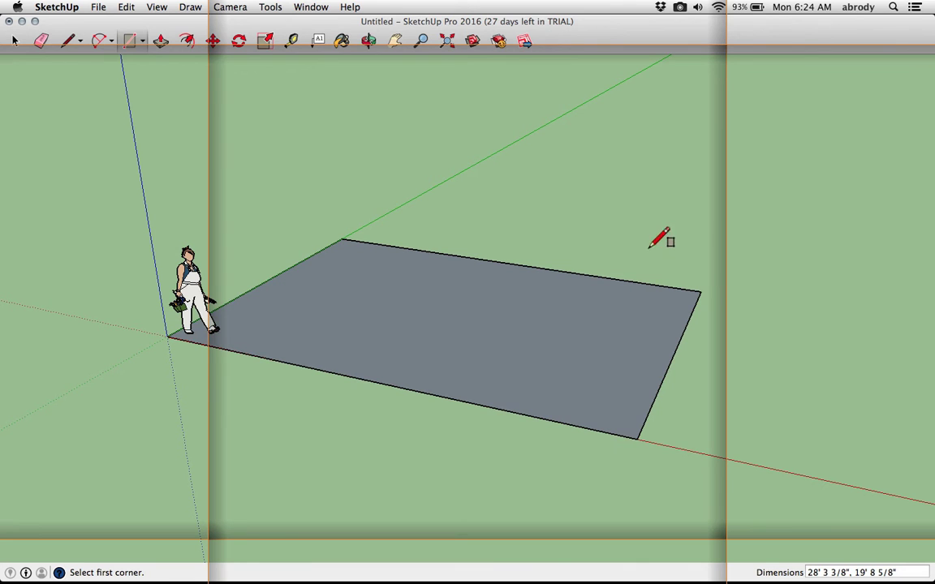
{"action": "left_click", "coordinate": [679, 7]}
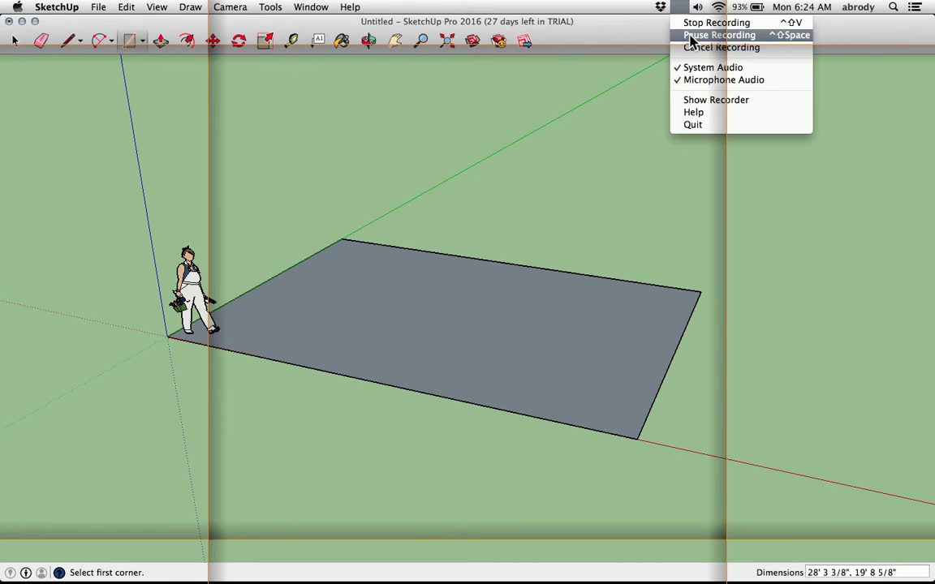
{"action": "left_click", "coordinate": [679, 35]}
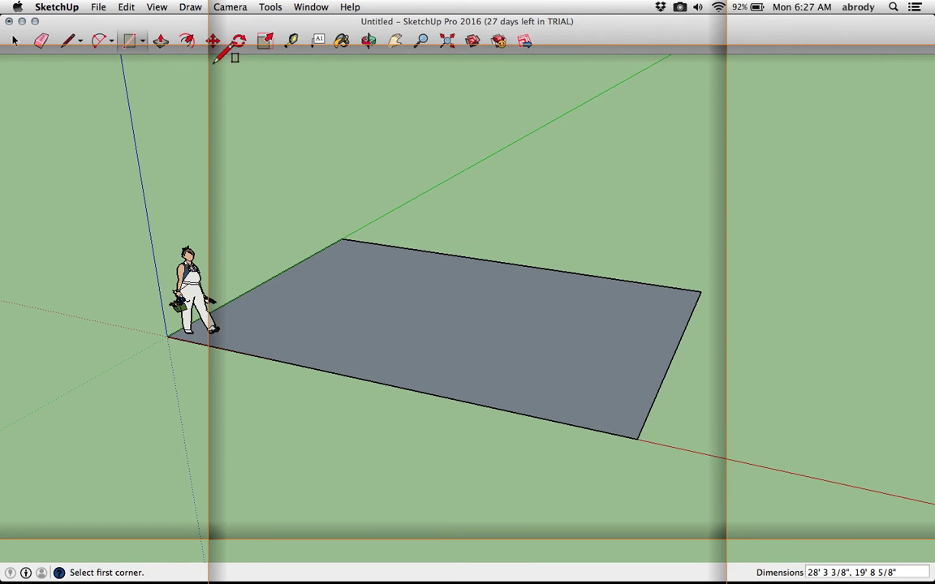
Push/pull the rectangle upward into a box and set its height to 12'
{"action": "left_click", "coordinate": [160, 44]}
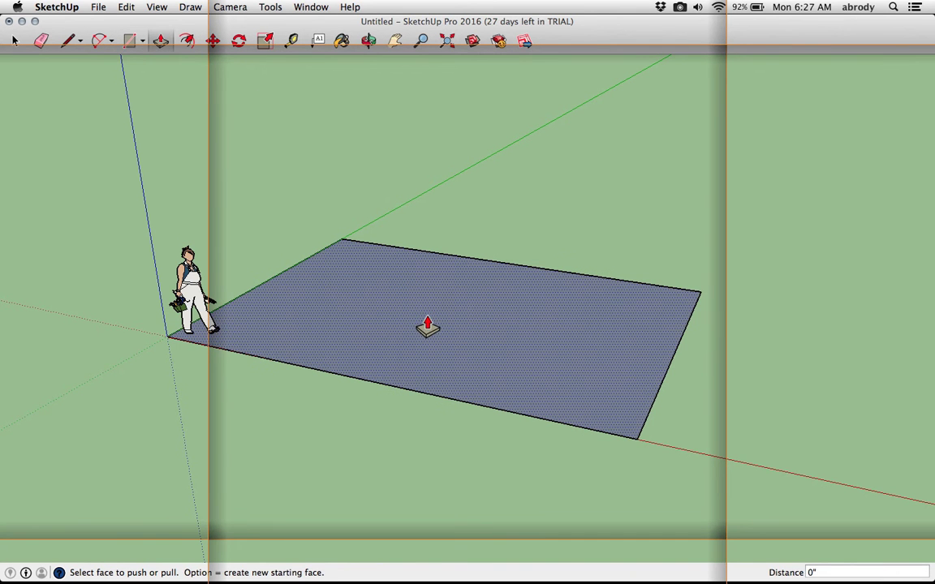
{"action": "scroll", "coordinate": [427, 326], "scroll_direction": "up", "scroll_amount": 1}
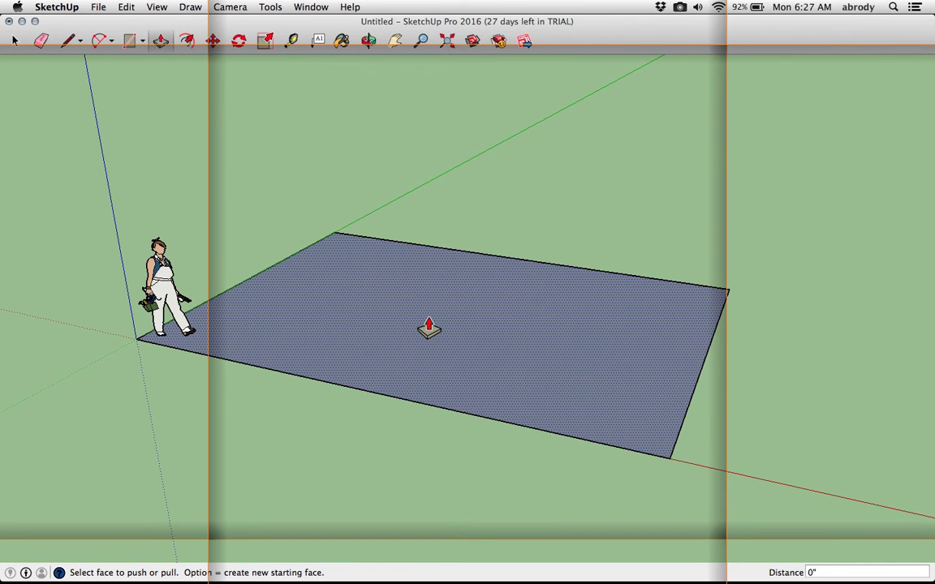
{"action": "left_click", "coordinate": [469, 311]}
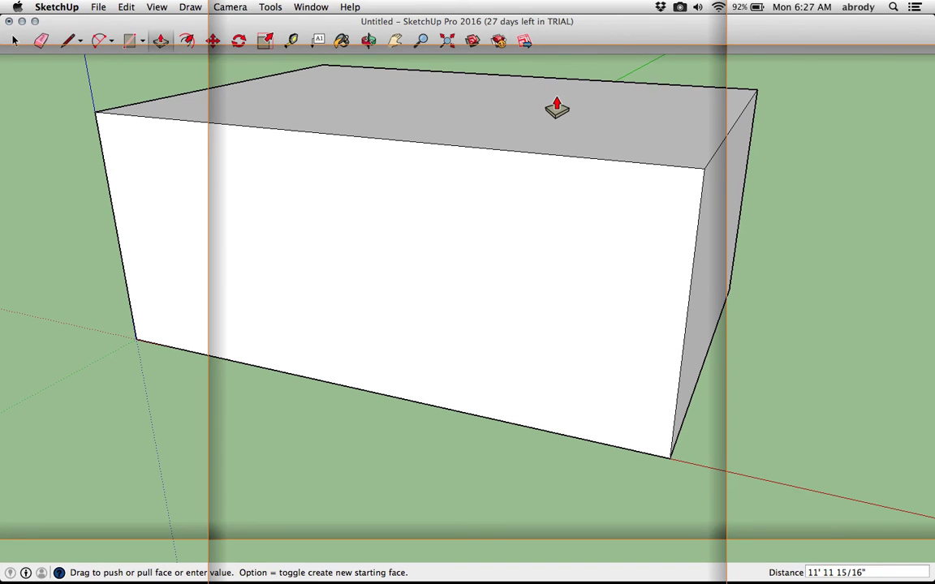
{"action": "left_click", "coordinate": [556, 108]}
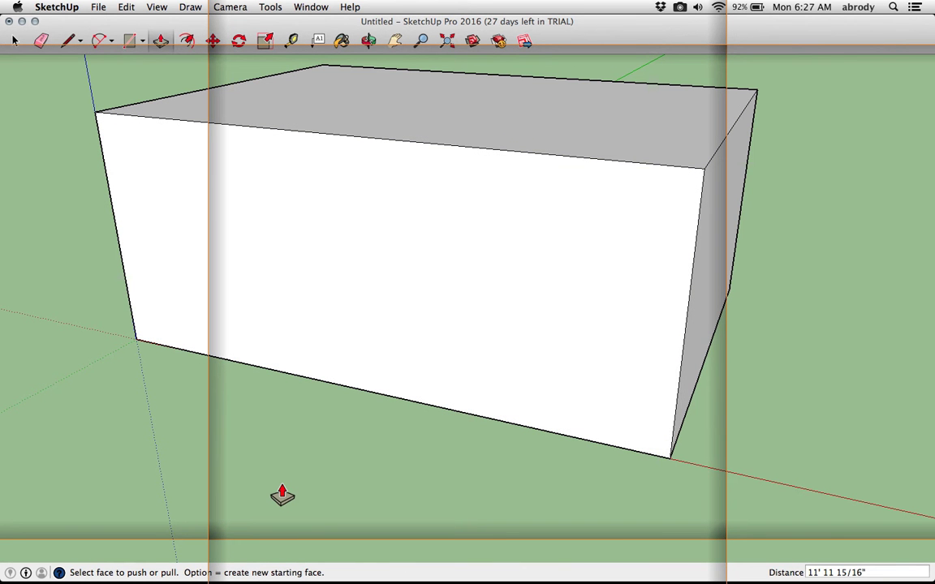
{"action": "type", "text": "9"}
{"action": "key", "text": "Return"}
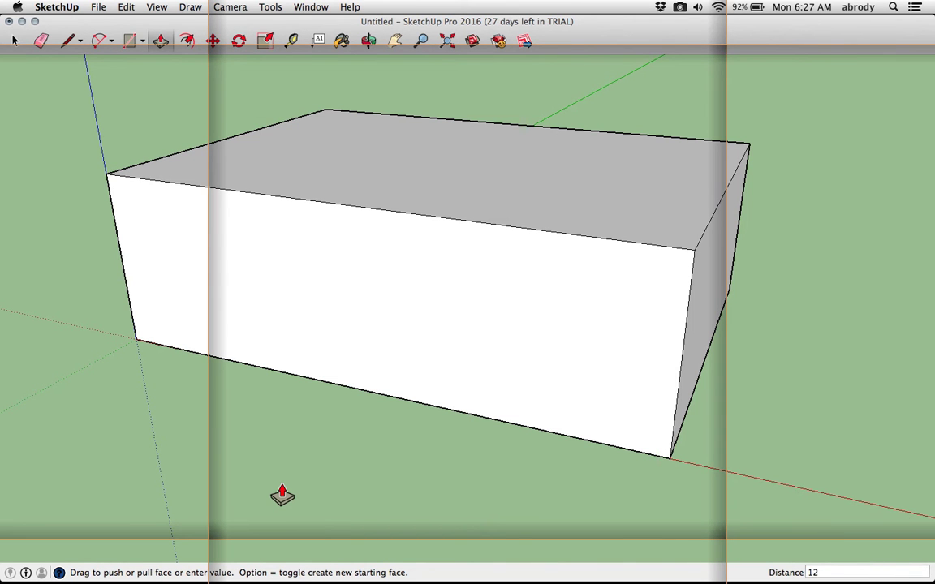
{"action": "type", "text": "12"}
{"action": "key", "text": "Return"}
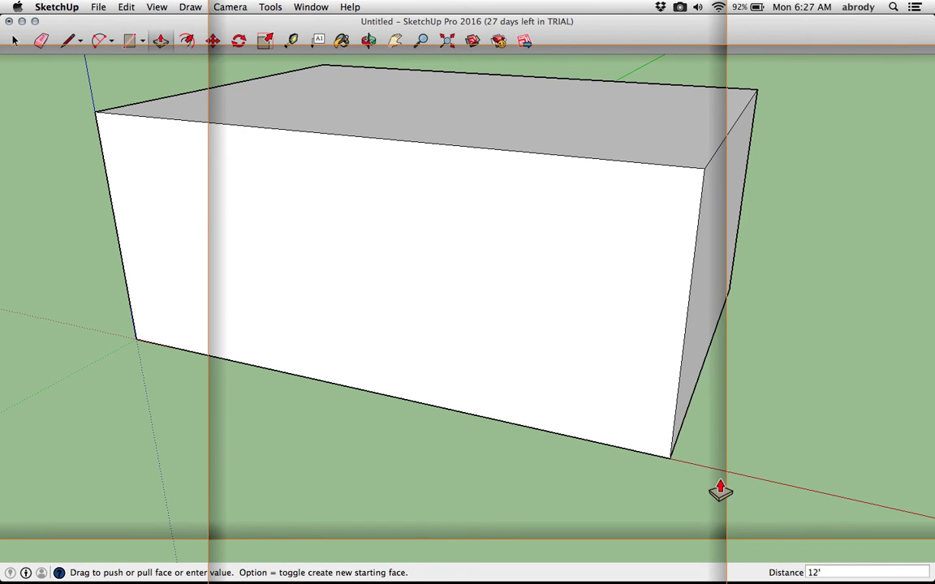
Delete the box's front face to open it up
{"action": "middle_click_drag", "start_coordinate": [647, 455], "coordinate": [473, 403]}
{"action": "scroll", "coordinate": [505, 475], "scroll_direction": "down", "scroll_amount": 5}
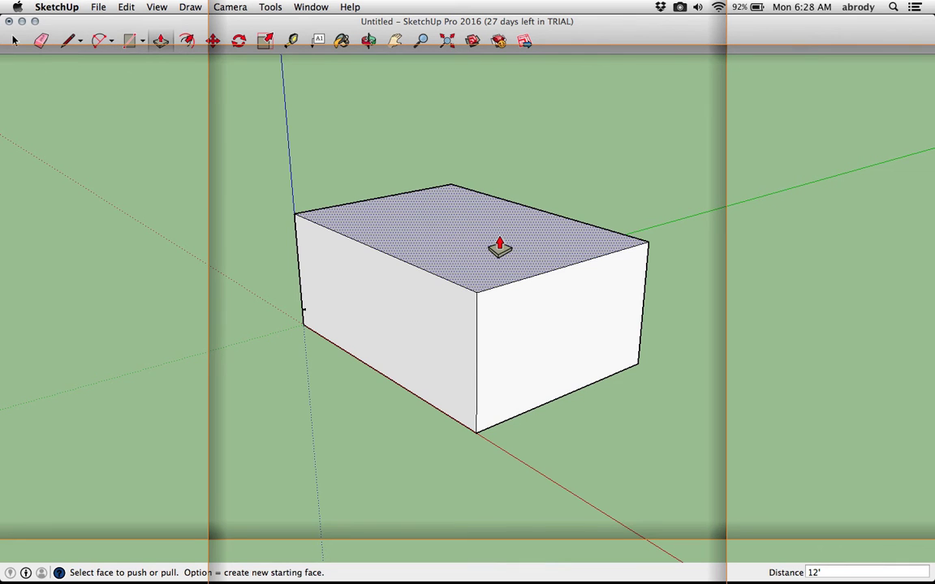
{"action": "middle_click_drag", "start_coordinate": [455, 299], "coordinate": [650, 335]}
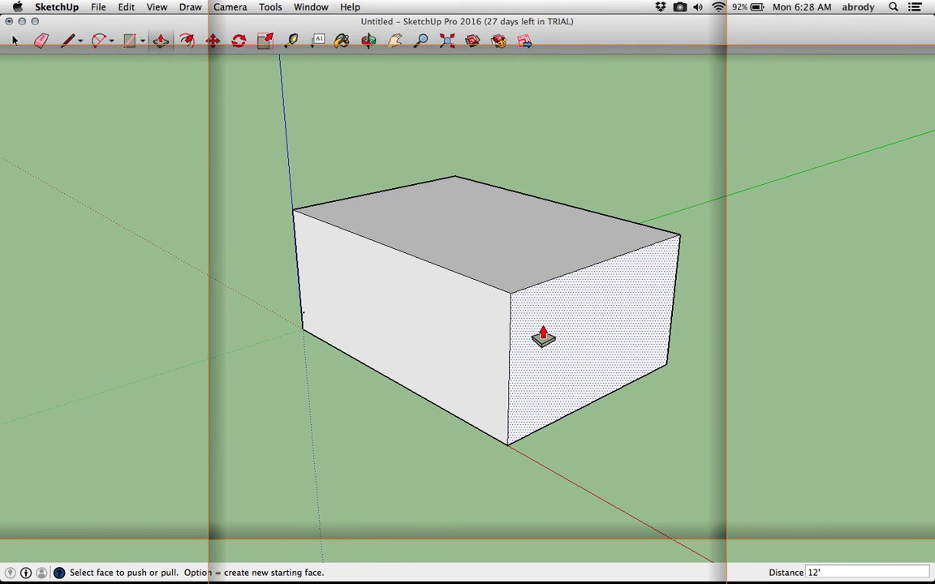
{"action": "scroll", "coordinate": [553, 342], "scroll_direction": "down", "scroll_amount": 1}
{"action": "scroll", "coordinate": [560, 334], "scroll_direction": "up", "scroll_amount": 2}
{"action": "middle_click_drag", "start_coordinate": [569, 332], "coordinate": [475, 299]}
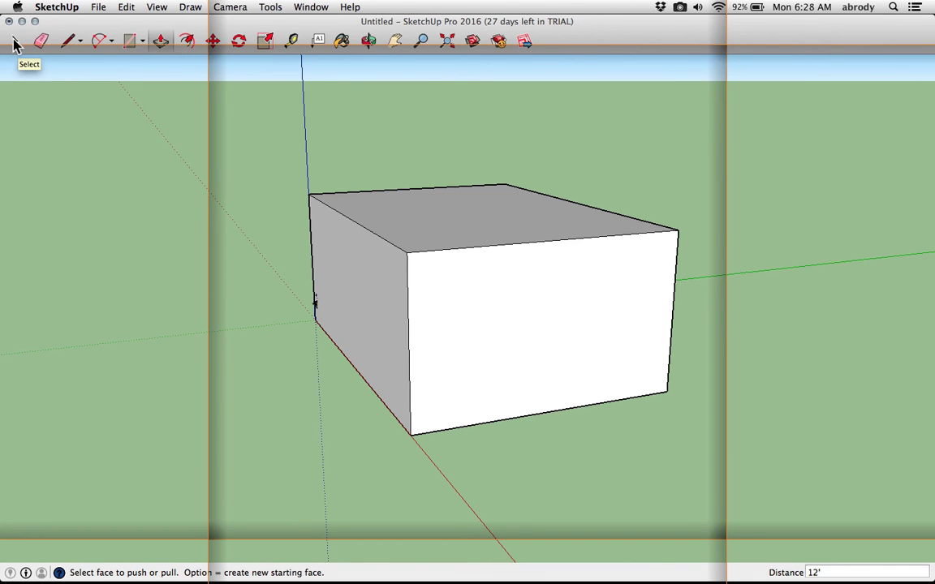
{"action": "left_click", "coordinate": [14, 42]}
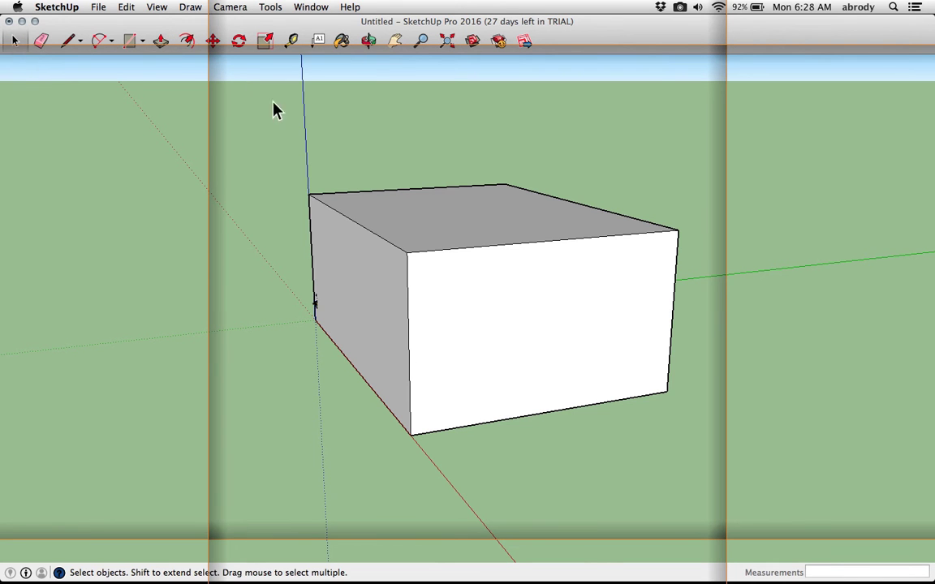
{"action": "left_click", "coordinate": [526, 309]}
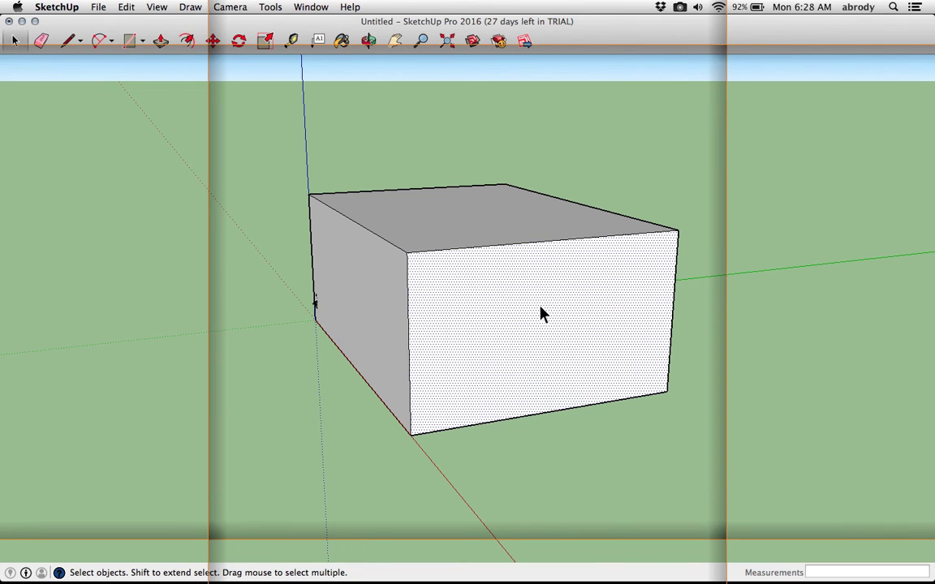
{"action": "key", "text": "Delete"}
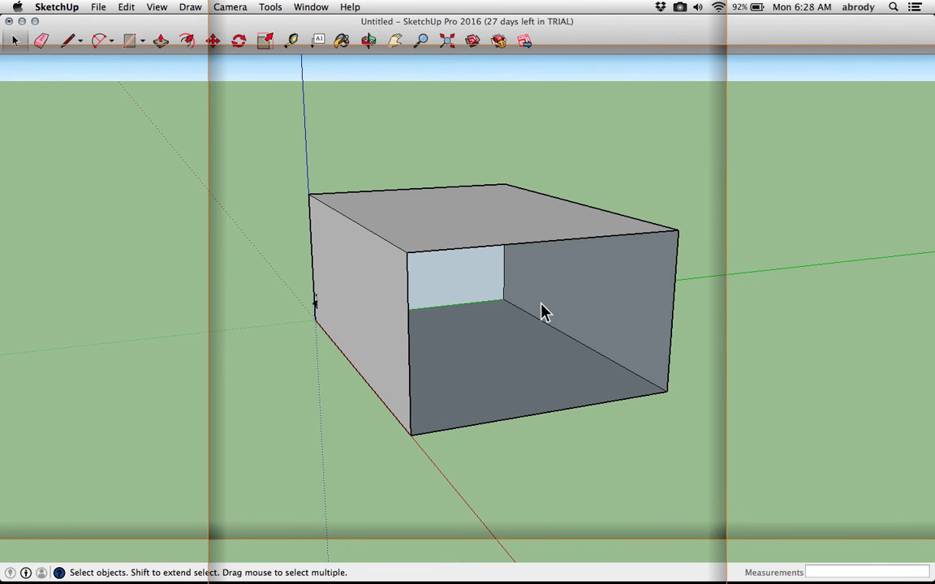
Undo the deletion of the box's front face
{"action": "middle_click_drag", "start_coordinate": [543, 313], "coordinate": [328, 202]}
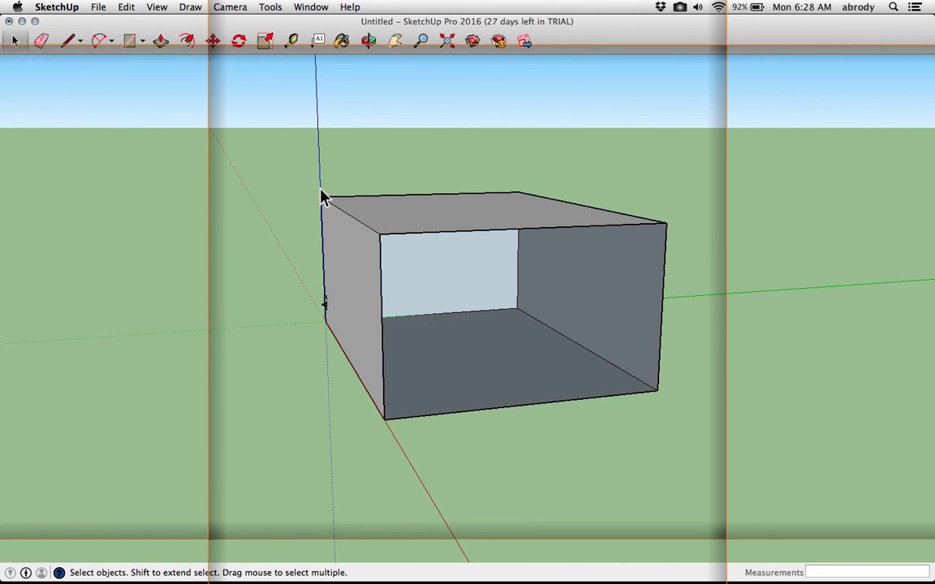
{"action": "key", "text": "super+z"}
{"action": "scroll", "coordinate": [459, 280], "scroll_direction": "up", "scroll_amount": 3}
{"action": "middle_click_drag", "start_coordinate": [459, 278], "coordinate": [503, 277]}
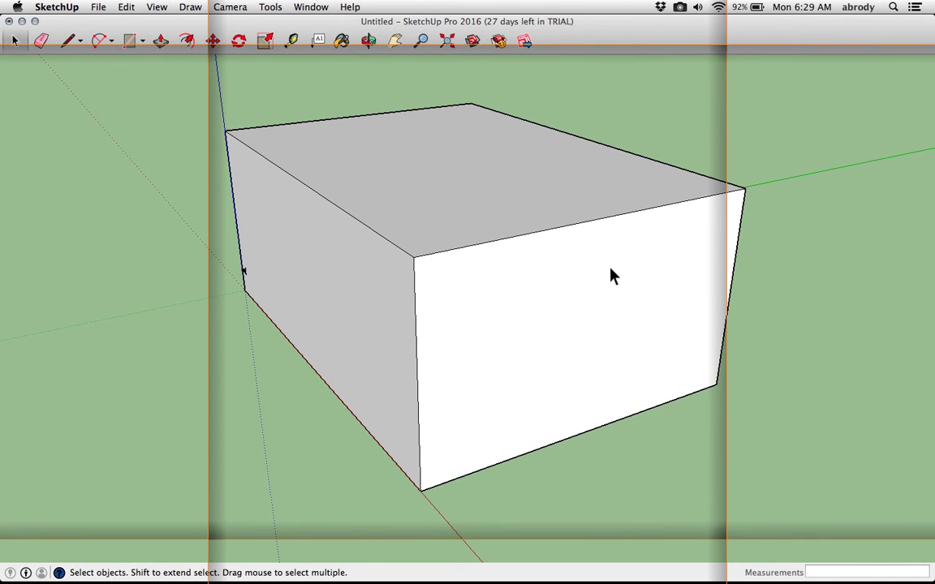
Select the box's front face together with its bounding edges and delete them
{"action": "left_click", "coordinate": [590, 290]}
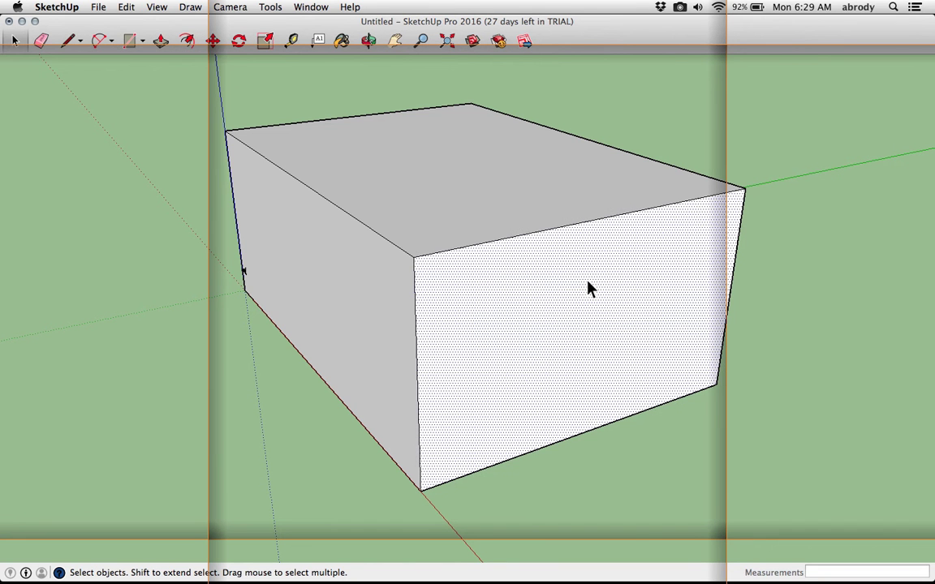
{"action": "left_click", "coordinate": [782, 241]}
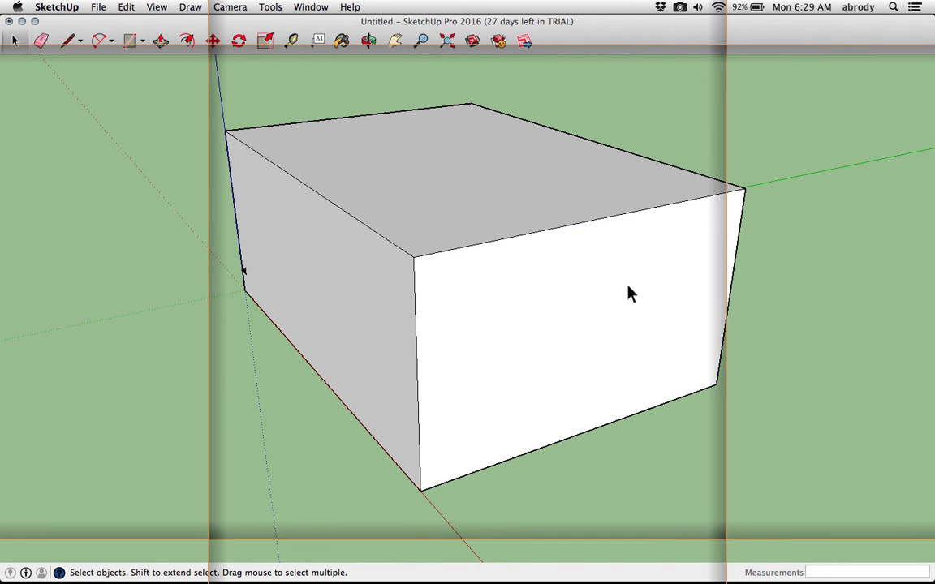
{"action": "double_click", "coordinate": [607, 290]}
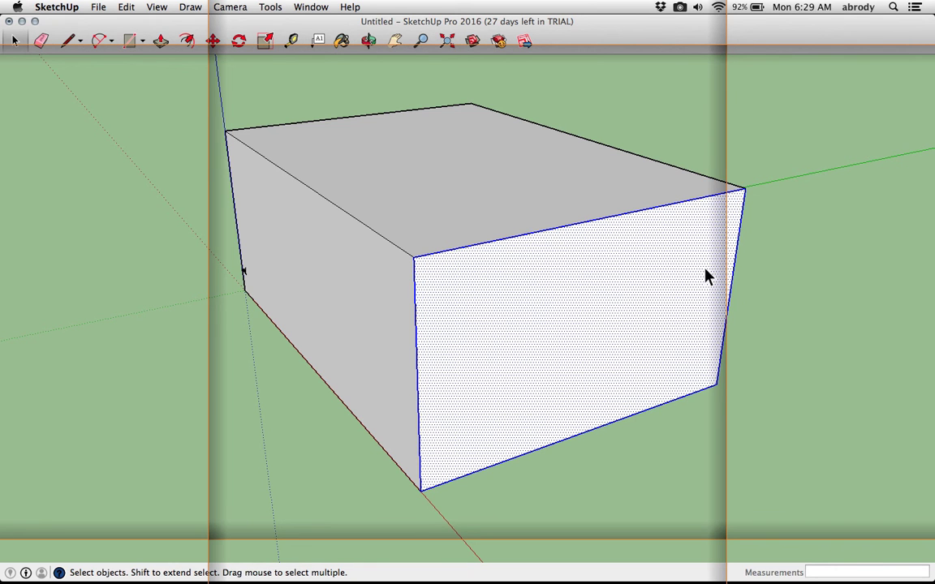
{"action": "key", "text": "Delete"}
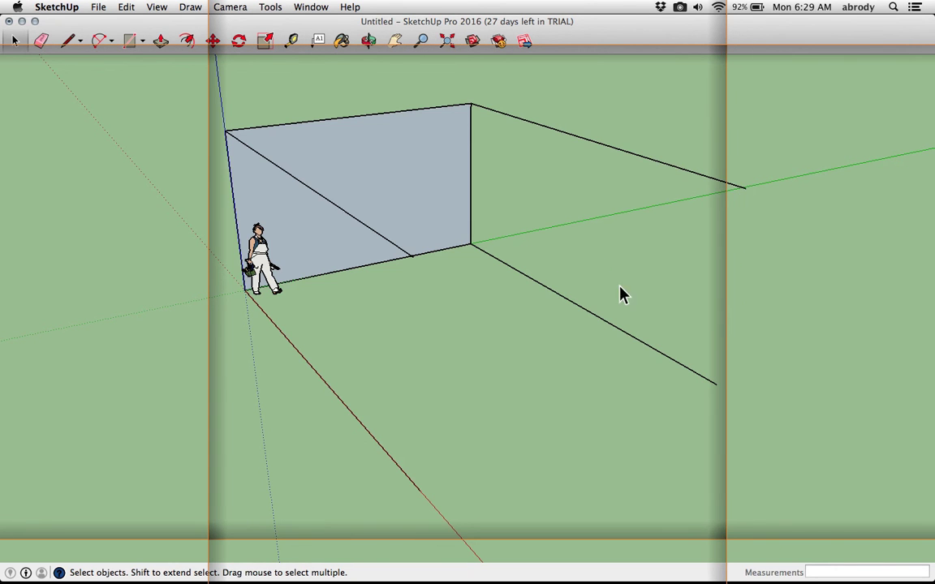
Draw a line across the open top with the Line tool, then undo it and the edge deletion
{"action": "left_click_drag", "start_coordinate": [392, 281], "coordinate": [445, 255]}
{"action": "key", "text": "space"}
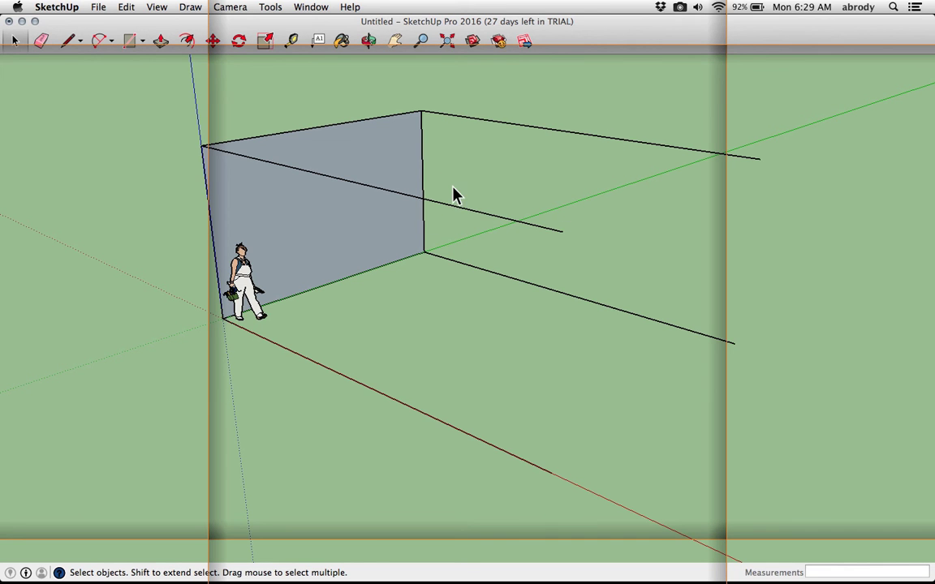
{"action": "left_click", "coordinate": [69, 41]}
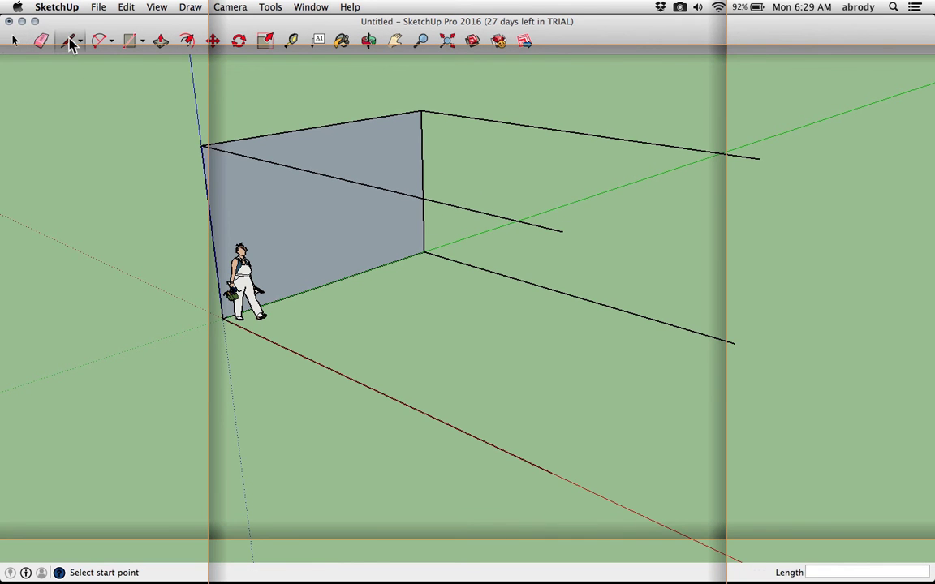
{"action": "left_click", "coordinate": [564, 230]}
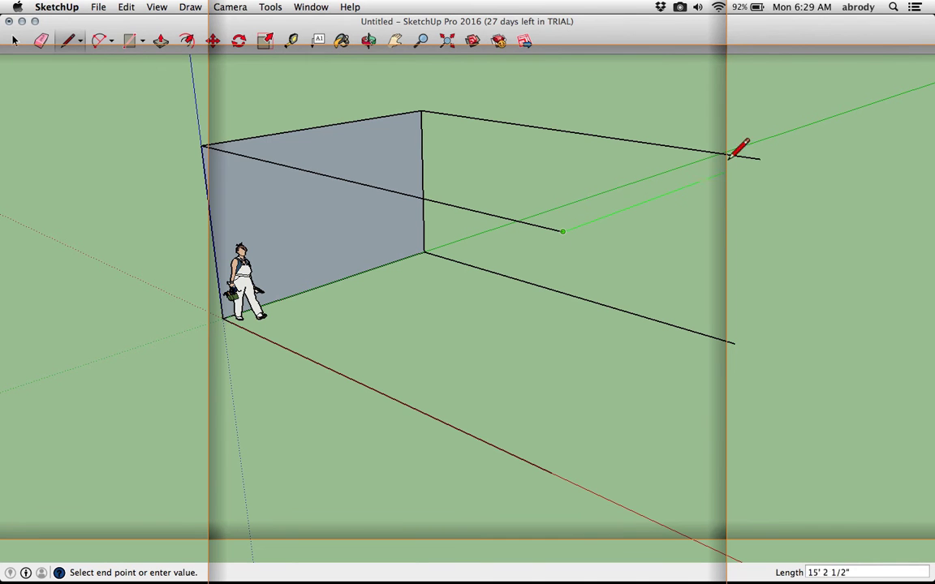
{"action": "left_click", "coordinate": [759, 158]}
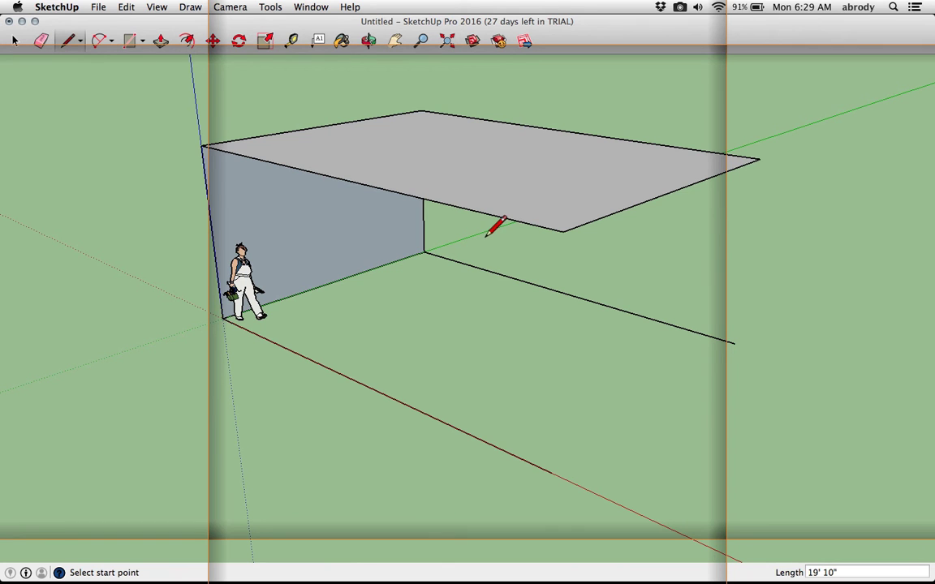
{"action": "key", "text": "super+z"}
{"action": "key", "text": "super+z"}
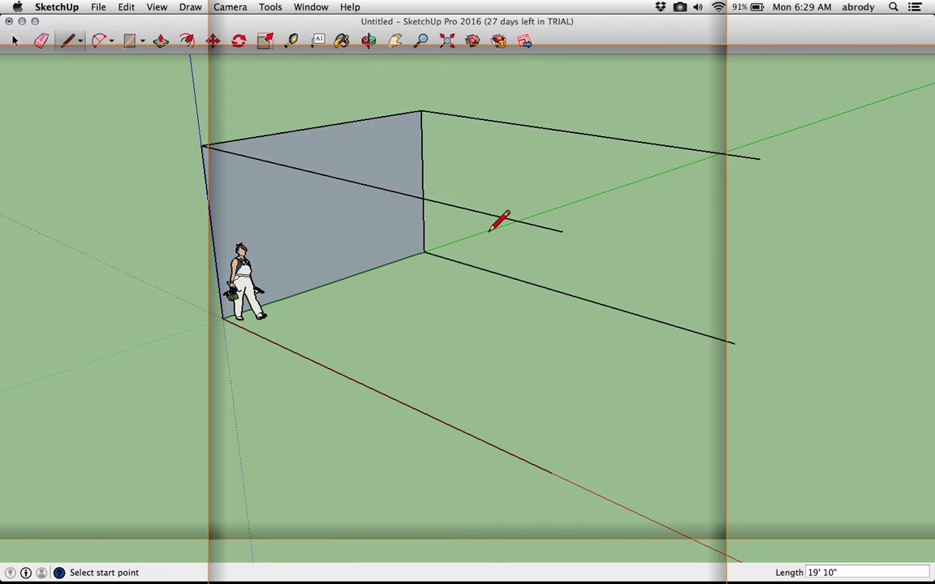
{"action": "mouse_move", "coordinate": [491, 242]}
{"action": "middle_mouse_down"}
{"action": "mouse_move", "coordinate": [415, 259]}
{"action": "mouse_move", "coordinate": [442, 250]}
{"action": "middle_mouse_up"}
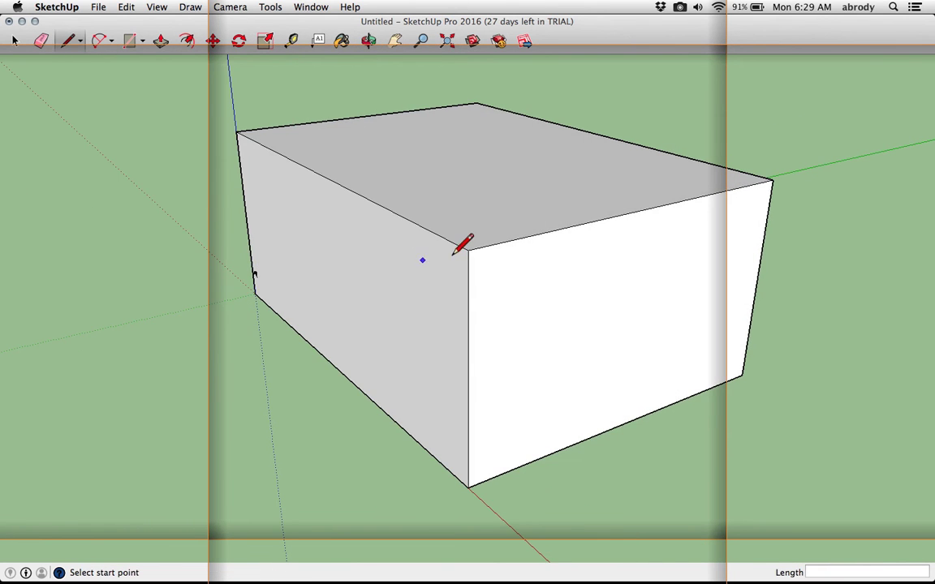
{"action": "key", "text": "space"}
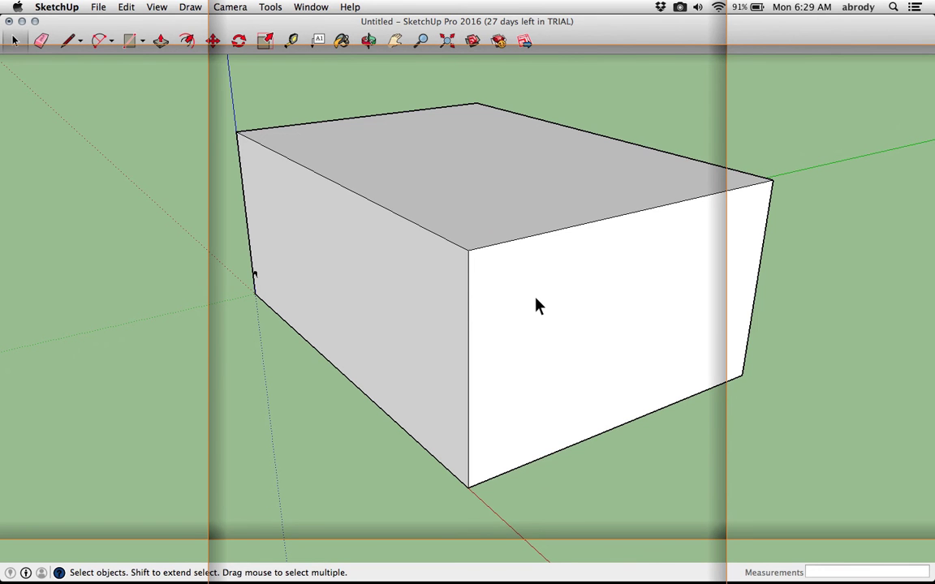
Select the whole box, delete it, and undo the deletion
{"action": "triple_click", "coordinate": [535, 306]}
{"action": "middle_click_drag", "start_coordinate": [517, 220], "coordinate": [544, 300]}
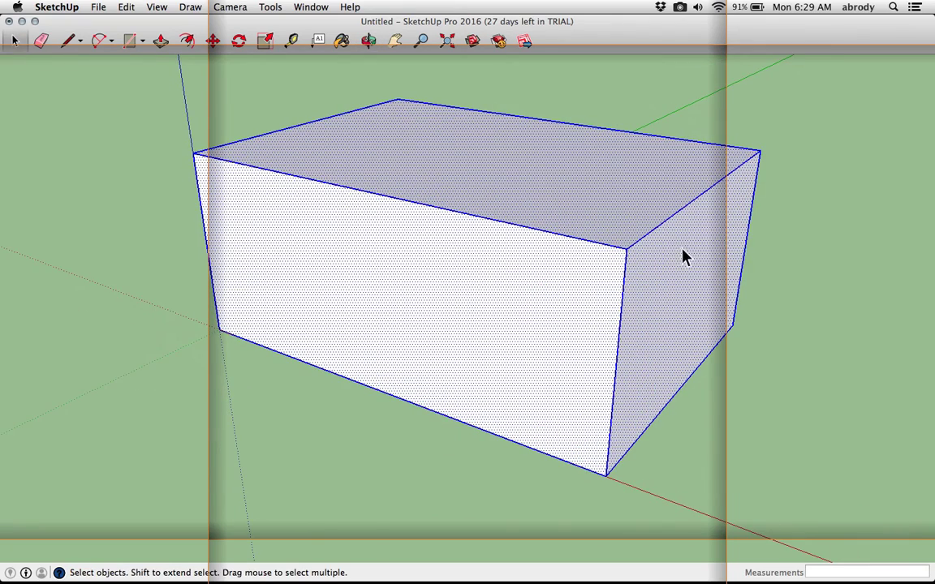
{"action": "middle_click_drag", "start_coordinate": [475, 213], "coordinate": [350, 313]}
{"action": "key", "text": "Delete"}
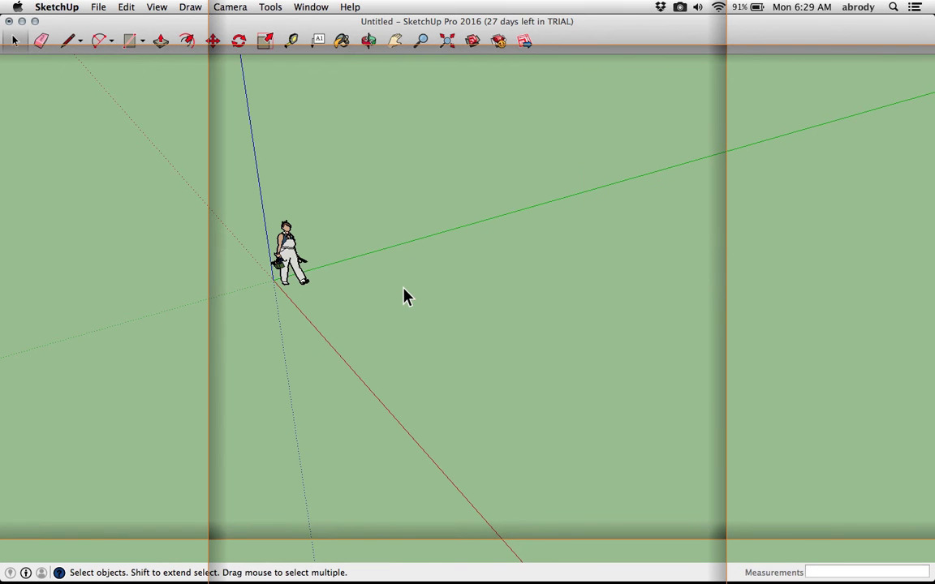
{"action": "key", "text": "super+z"}
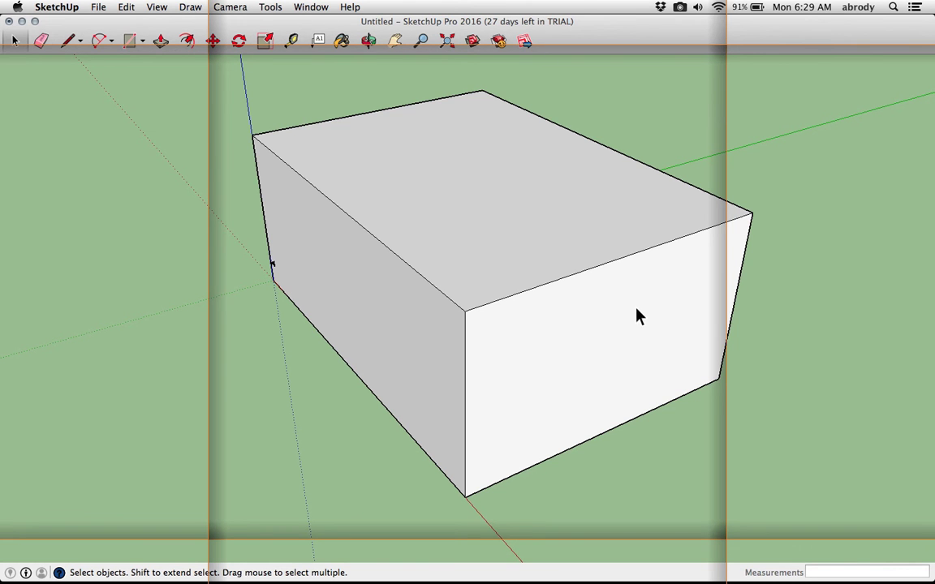
{"action": "left_click", "coordinate": [682, 10]}
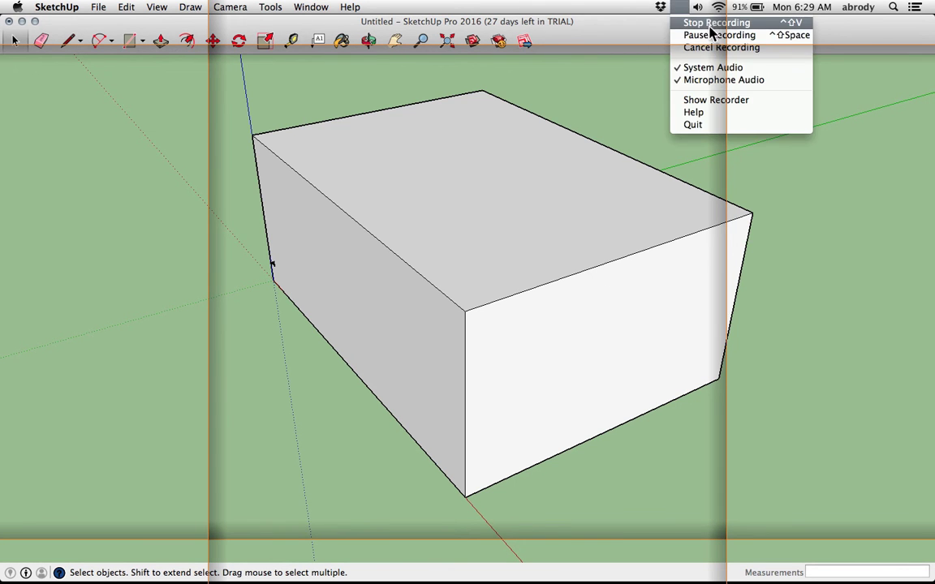
{"action": "left_click", "coordinate": [711, 37]}
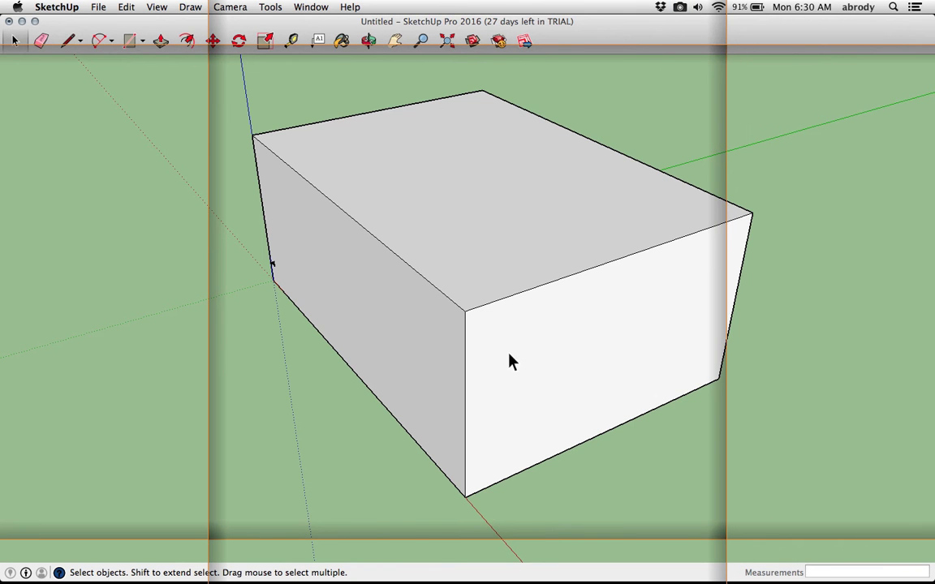
Select and delete the box's front face to open it up
{"action": "left_click", "coordinate": [514, 353]}
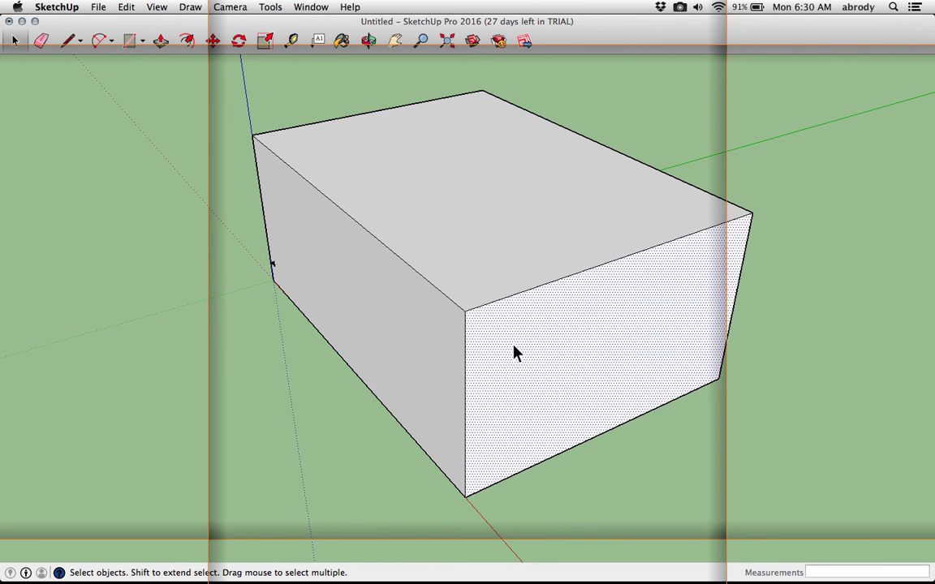
{"action": "key", "text": "Delete"}
{"action": "middle_click_drag", "start_coordinate": [520, 347], "coordinate": [313, 177]}
{"action": "scroll", "coordinate": [361, 221], "scroll_direction": "up", "scroll_amount": 5}
{"action": "middle_click_drag", "start_coordinate": [362, 227], "coordinate": [280, 250]}
{"action": "scroll", "coordinate": [397, 262], "scroll_direction": "up", "scroll_amount": 2}
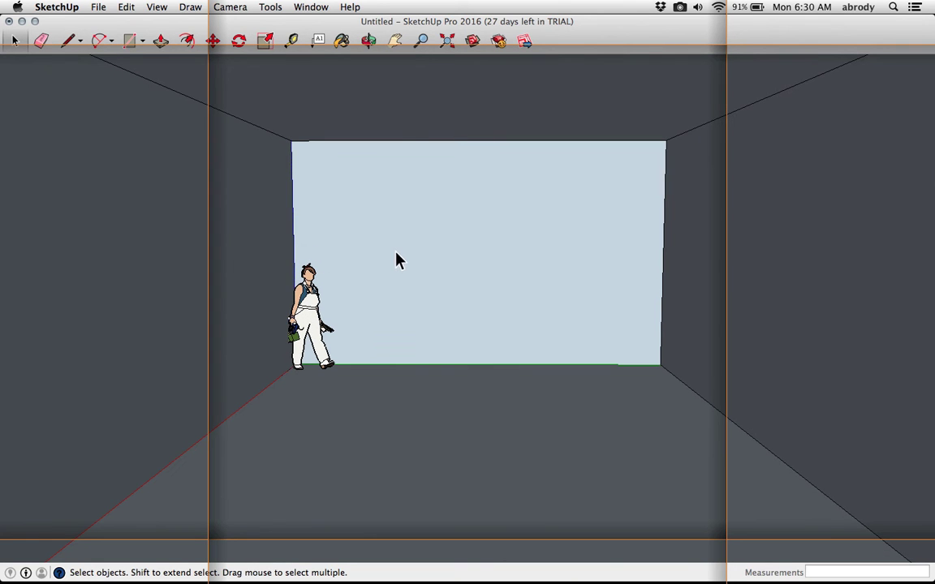
Set the camera's field of view to 60 degrees with the Zoom tool
{"action": "left_click", "coordinate": [423, 40]}
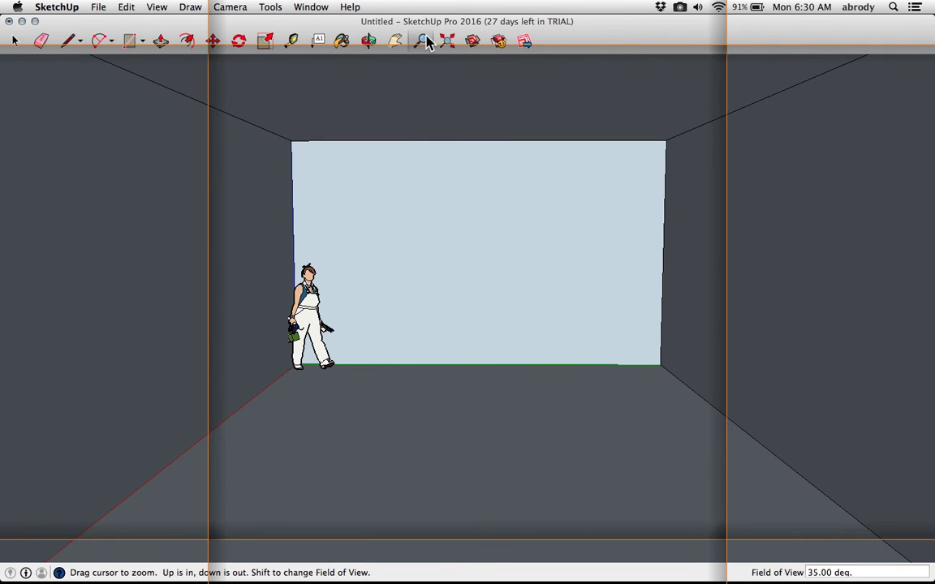
{"action": "left_click_drag", "start_coordinate": [443, 235], "coordinate": [450, 226]}
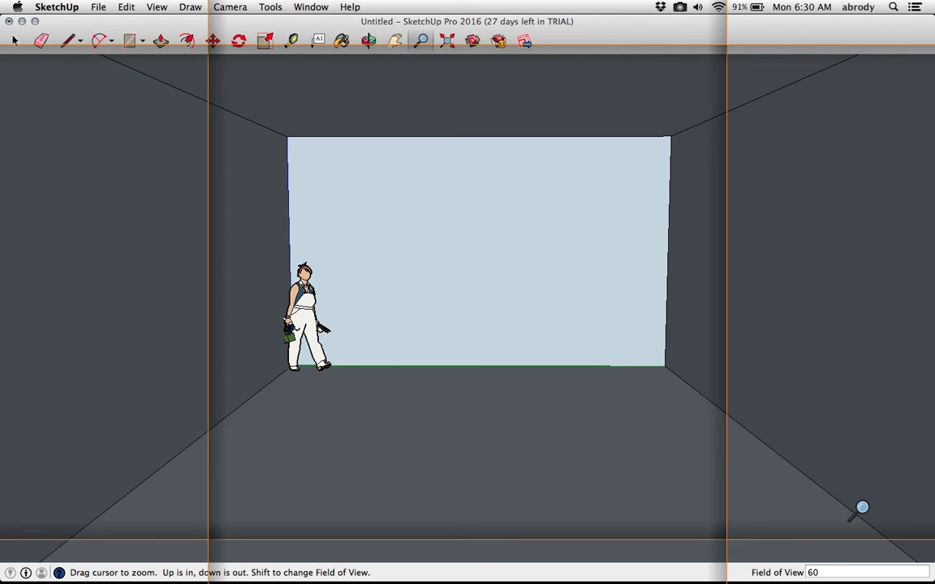
{"action": "type", "text": "60"}
{"action": "key", "text": "Return"}
{"action": "left_click_drag", "start_coordinate": [796, 505], "coordinate": [449, 273]}
{"action": "middle_click_drag", "start_coordinate": [437, 281], "coordinate": [437, 277], "text": "shift"}
{"action": "scroll", "coordinate": [437, 278], "scroll_direction": "down", "scroll_amount": 1}
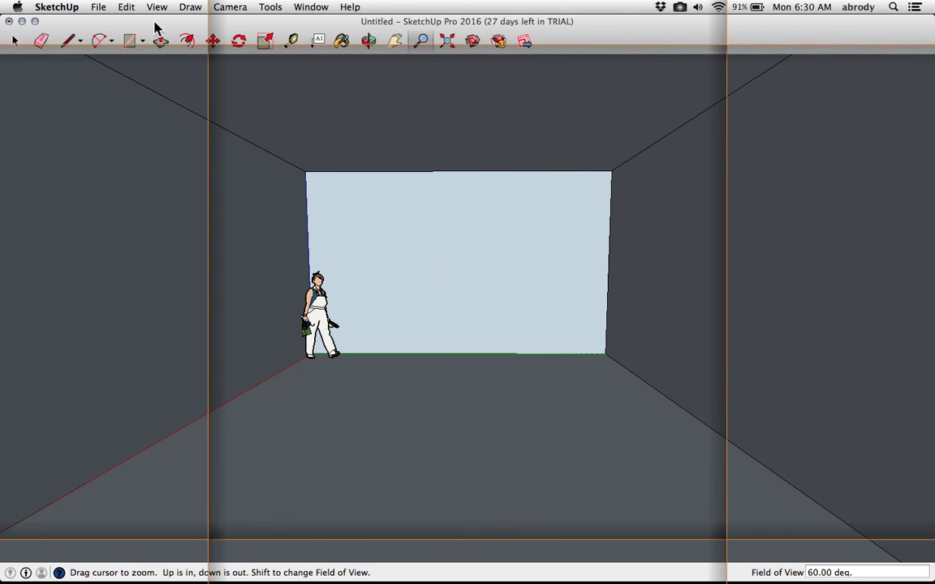
Switch to Look Around, set the eye height to 5' 5", and turn the camera inside the box
{"action": "left_click", "coordinate": [193, 8]}
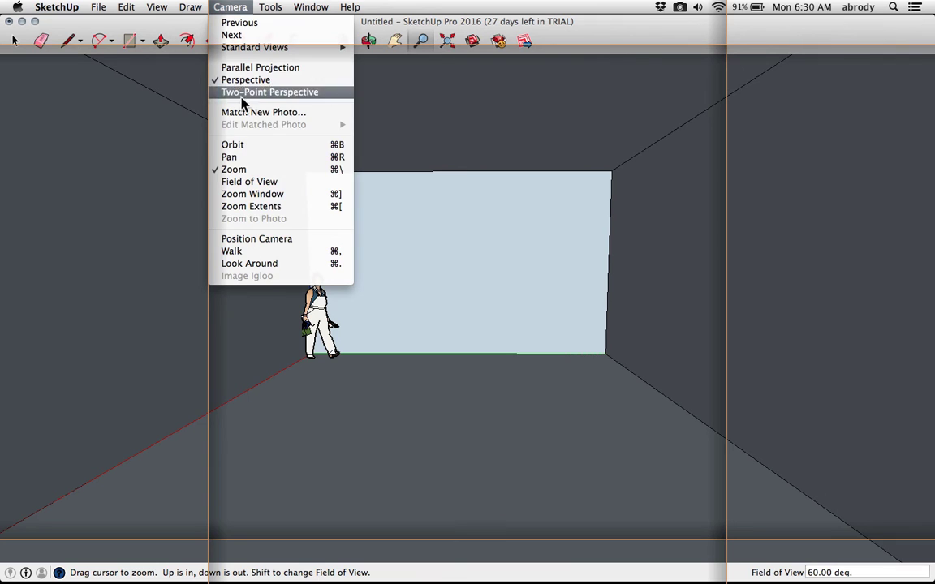
{"action": "left_click", "coordinate": [323, 268]}
{"action": "left_click_drag", "start_coordinate": [361, 324], "coordinate": [351, 299]}
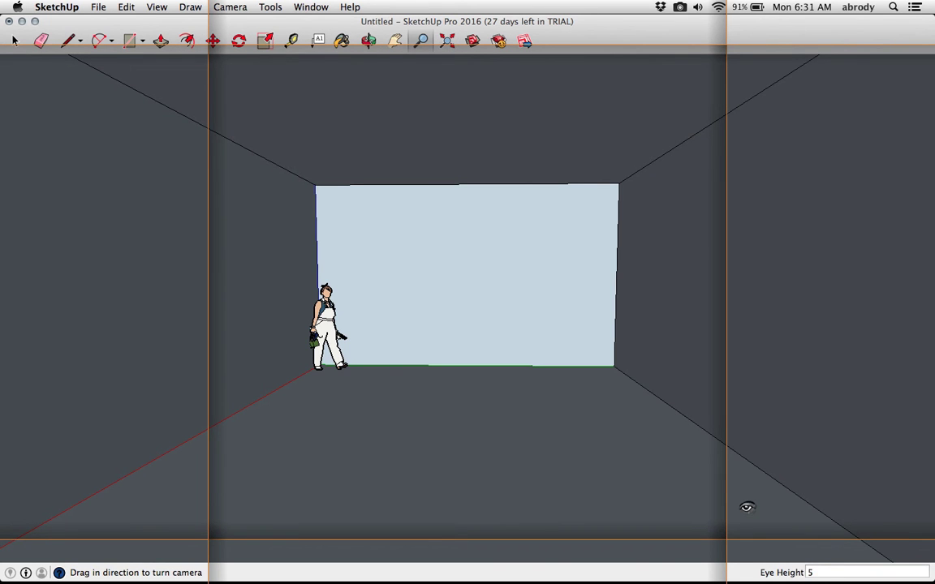
{"action": "key", "text": "Return"}
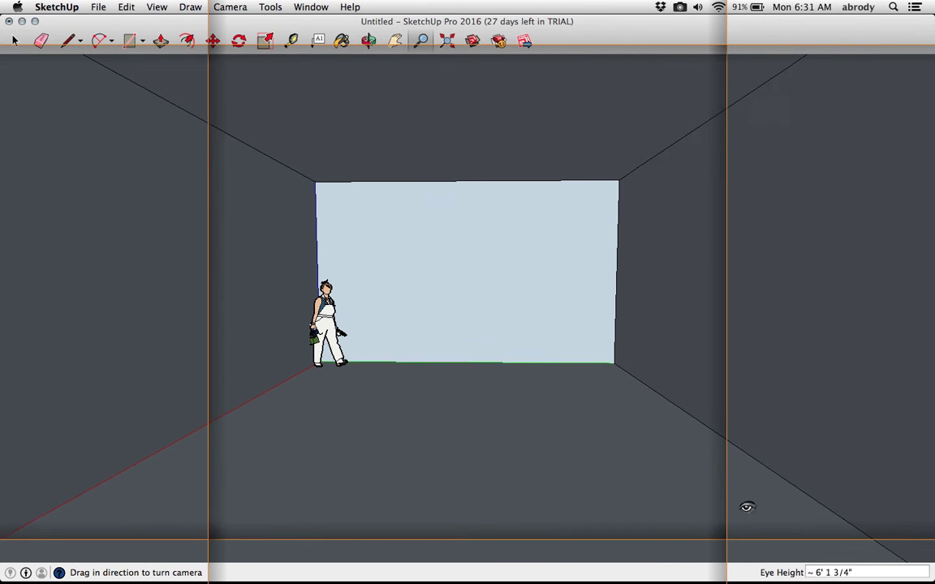
{"action": "left_click_drag", "start_coordinate": [423, 332], "coordinate": [443, 271]}
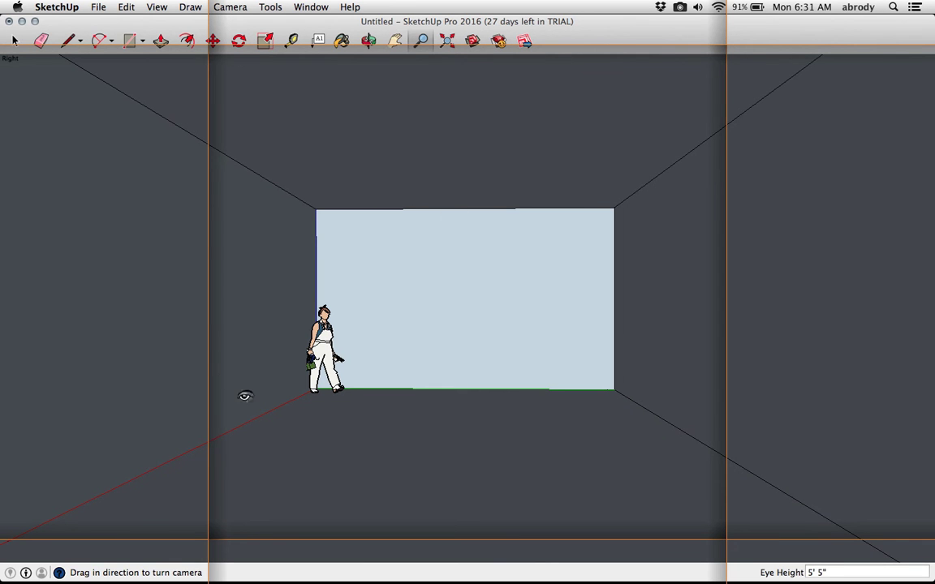
{"action": "left_click_drag", "start_coordinate": [430, 304], "coordinate": [357, 280]}
Switch to the Walk tool and walk forward inside the box
{"action": "left_click", "coordinate": [189, 8]}
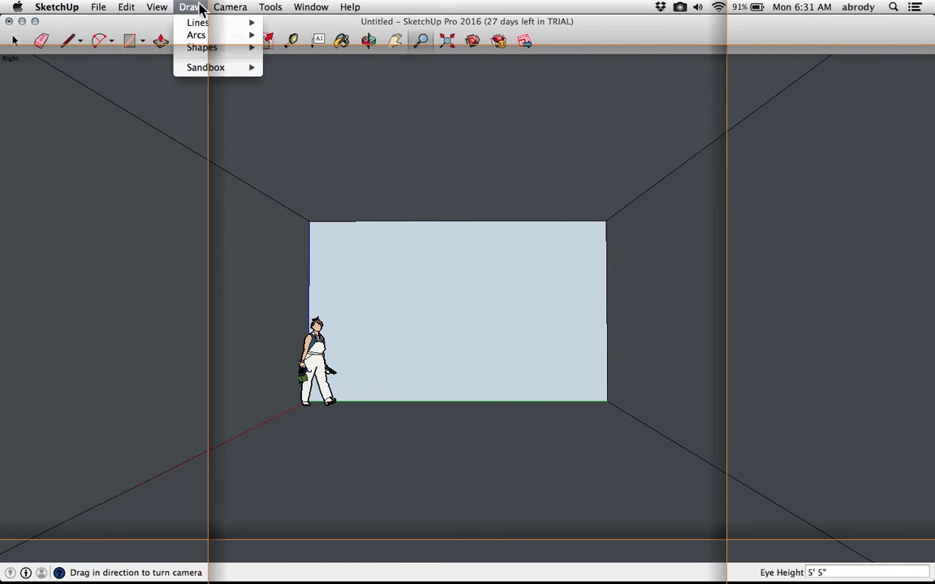
{"action": "mouse_move", "coordinate": [213, 9]}
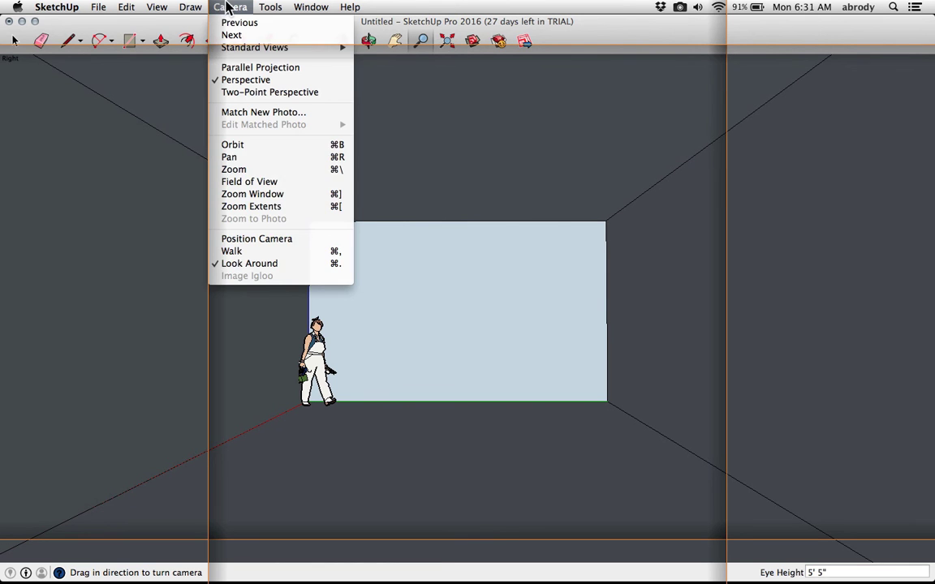
{"action": "left_click", "coordinate": [236, 252]}
{"action": "left_click_drag", "start_coordinate": [496, 385], "coordinate": [325, 167]}
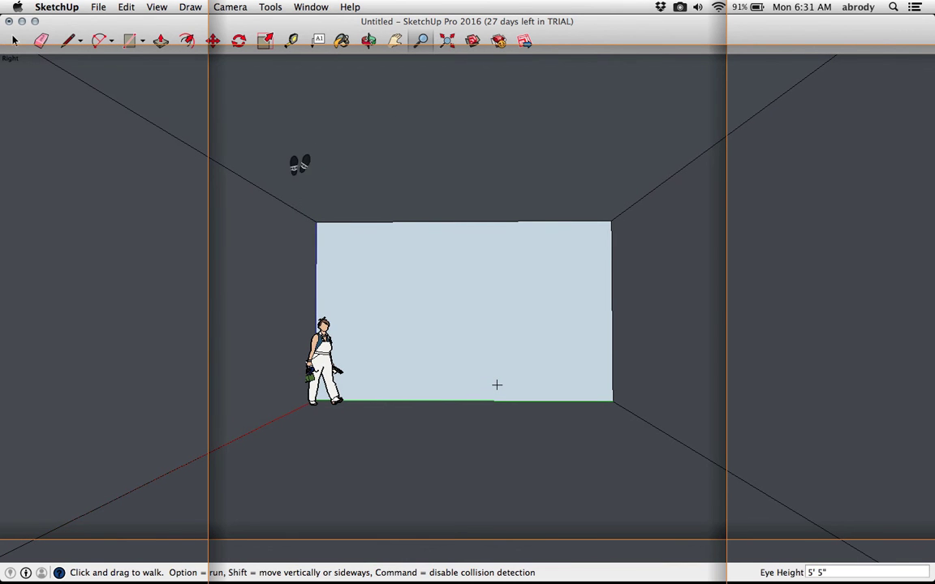
{"action": "left_click", "coordinate": [229, 7]}
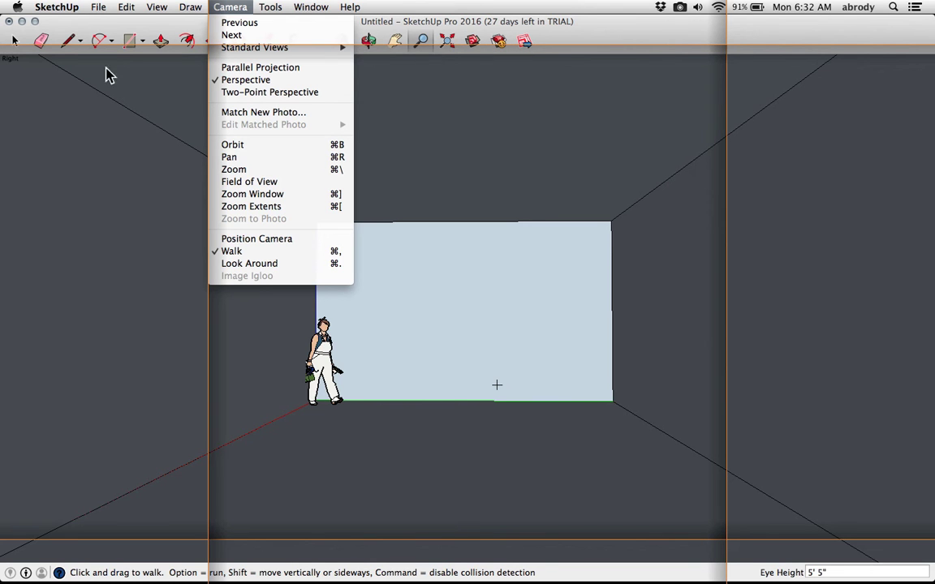
{"action": "mouse_move", "coordinate": [193, 5]}
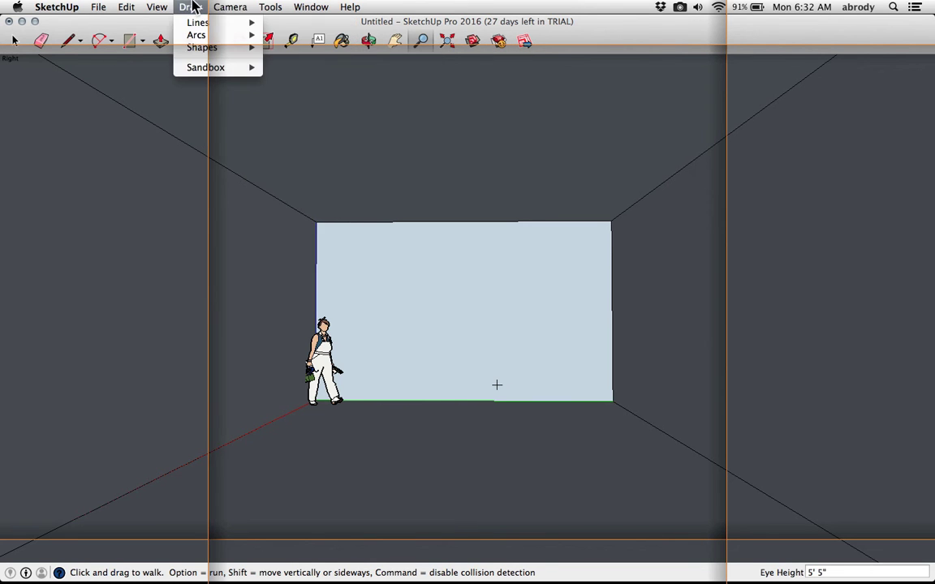
{"action": "left_click", "coordinate": [391, 163]}
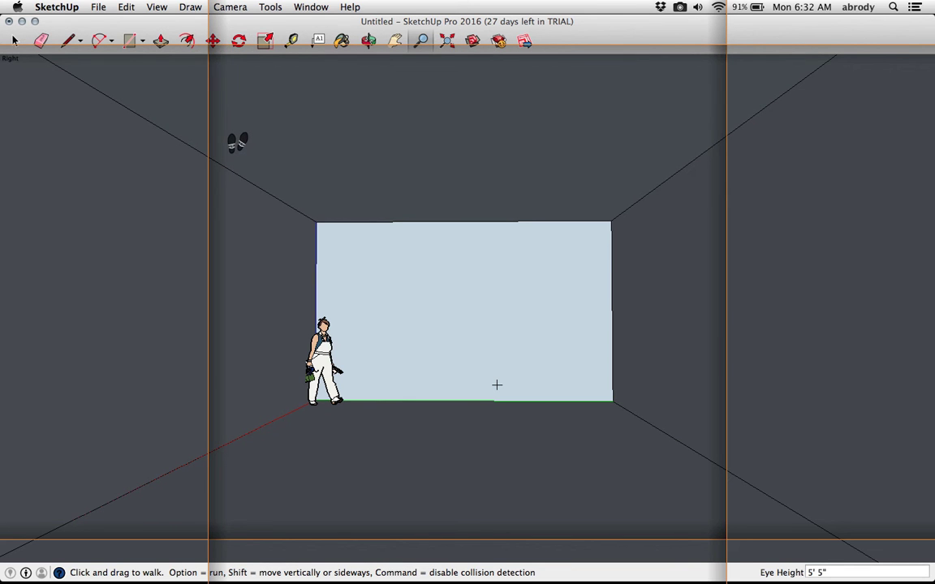
Switch the camera to Two-Point Perspective and pan the view
{"action": "left_click", "coordinate": [157, 11]}
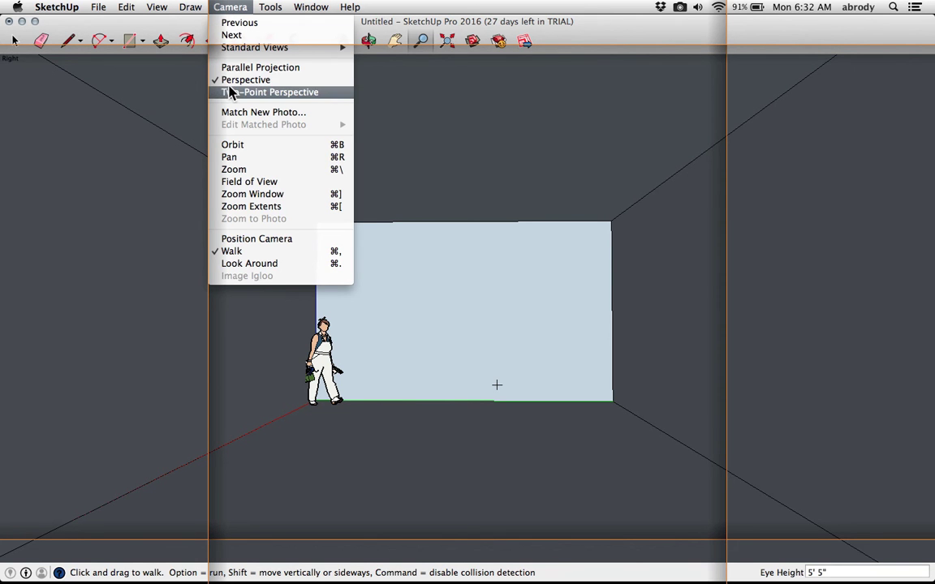
{"action": "left_click", "coordinate": [233, 95]}
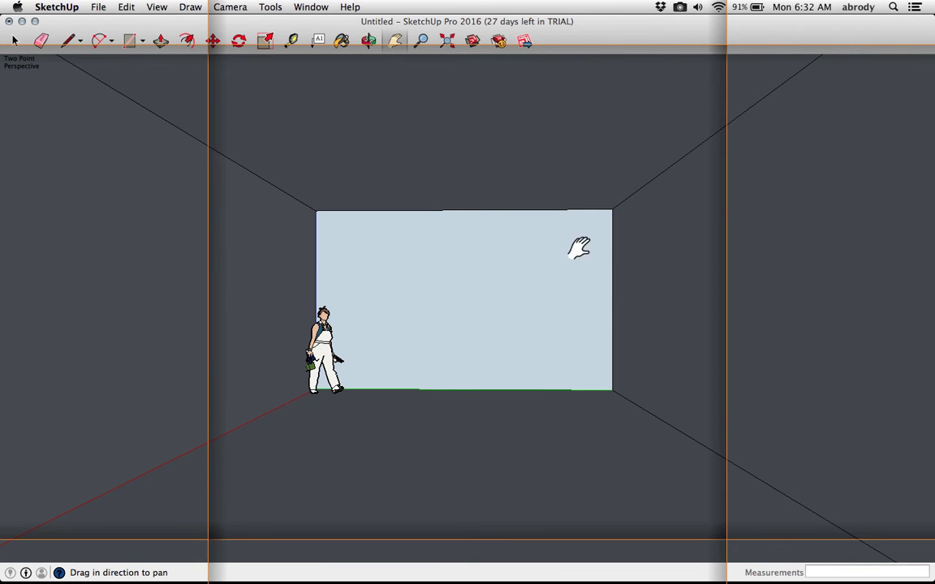
{"action": "middle_click_drag", "start_coordinate": [431, 224], "coordinate": [465, 240]}
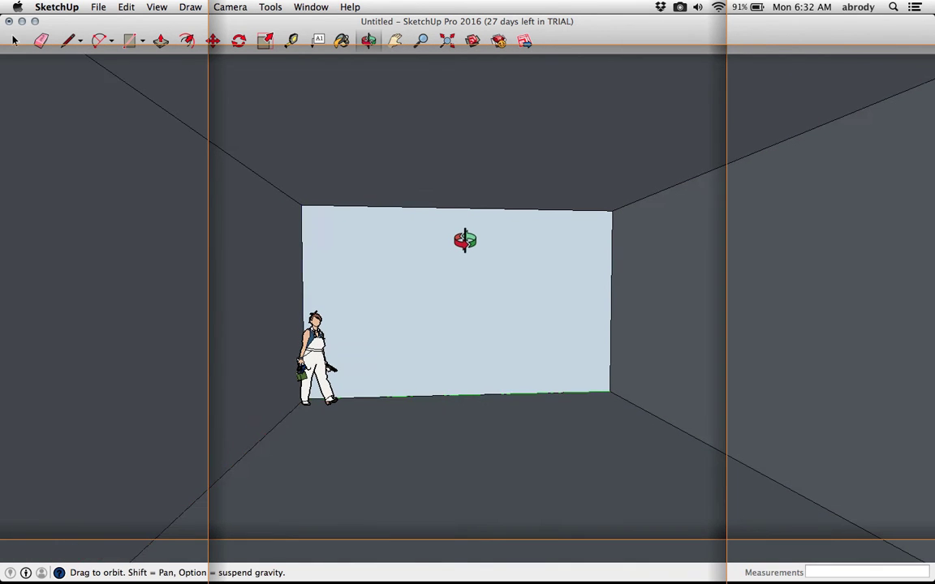
{"action": "key", "text": "h"}
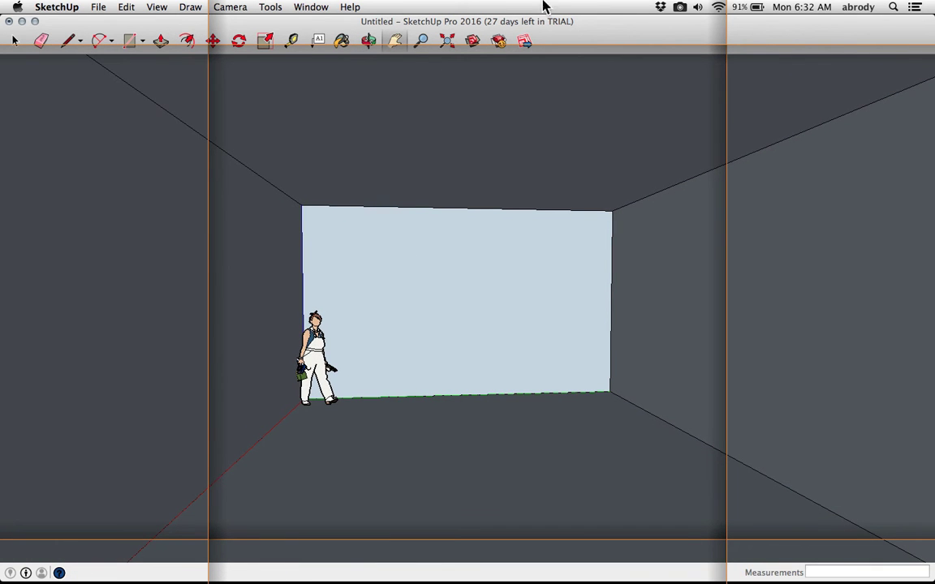
{"action": "left_click", "coordinate": [680, 8]}
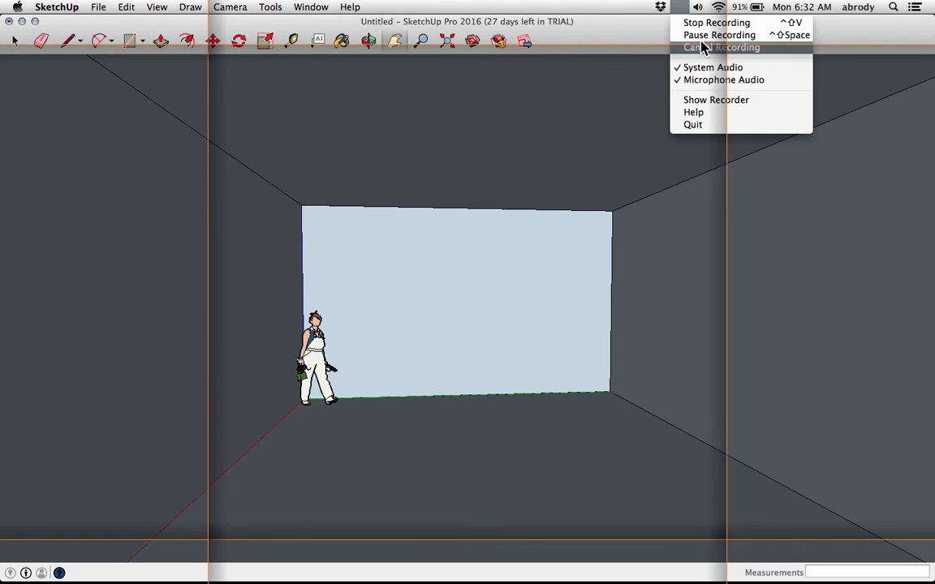
{"action": "left_click", "coordinate": [703, 37]}
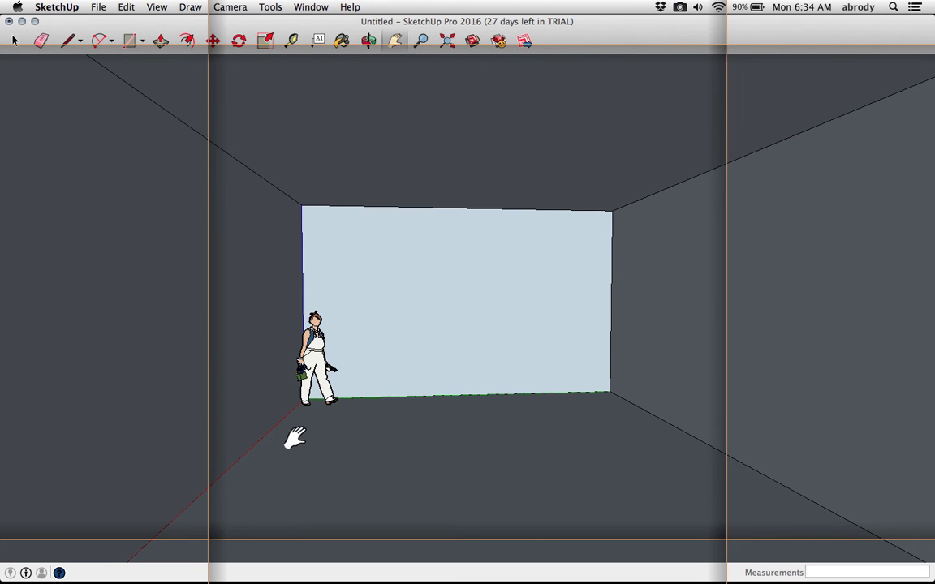
Draw a rectangle about 8' 5" by 3' 10" on the right inner wall of the box
{"action": "left_click", "coordinate": [130, 41]}
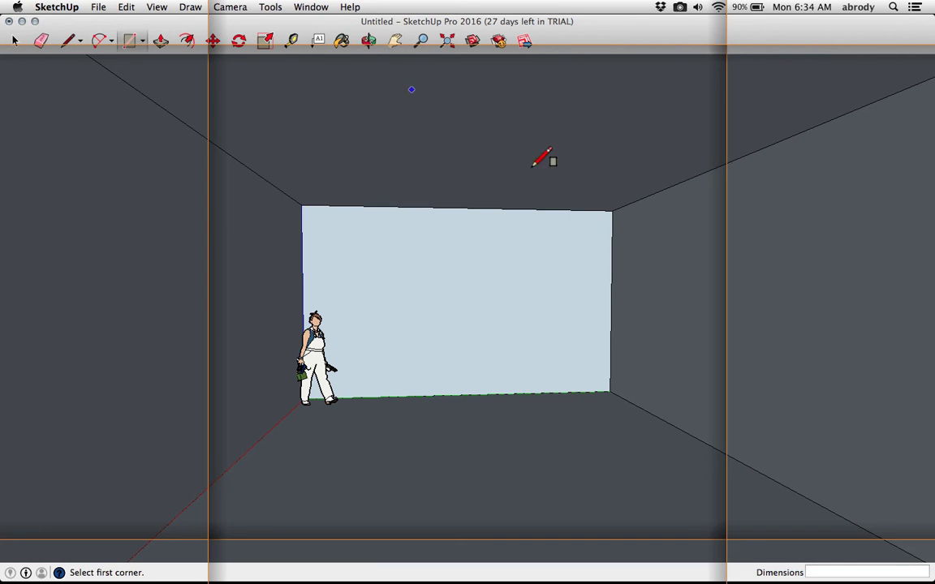
{"action": "left_click", "coordinate": [636, 229]}
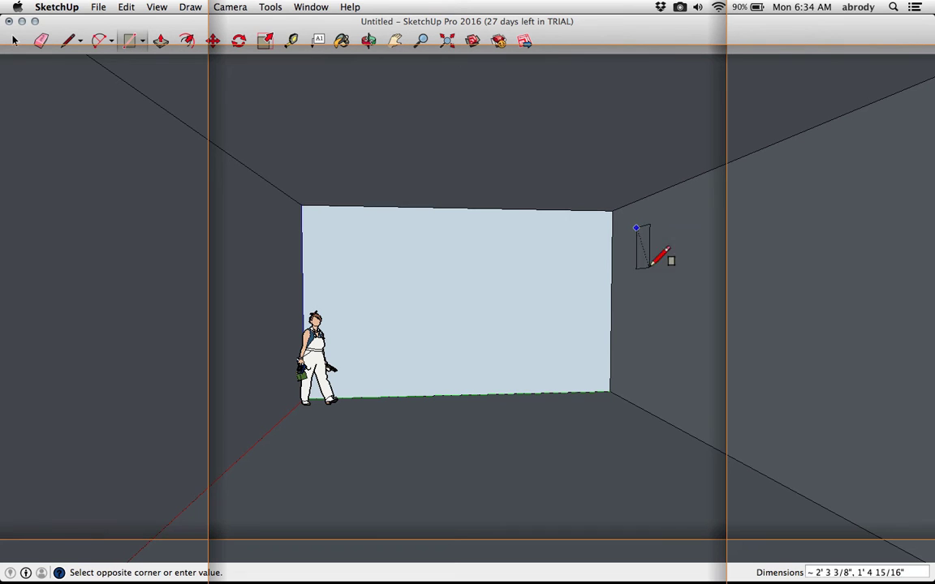
{"action": "left_click", "coordinate": [672, 383]}
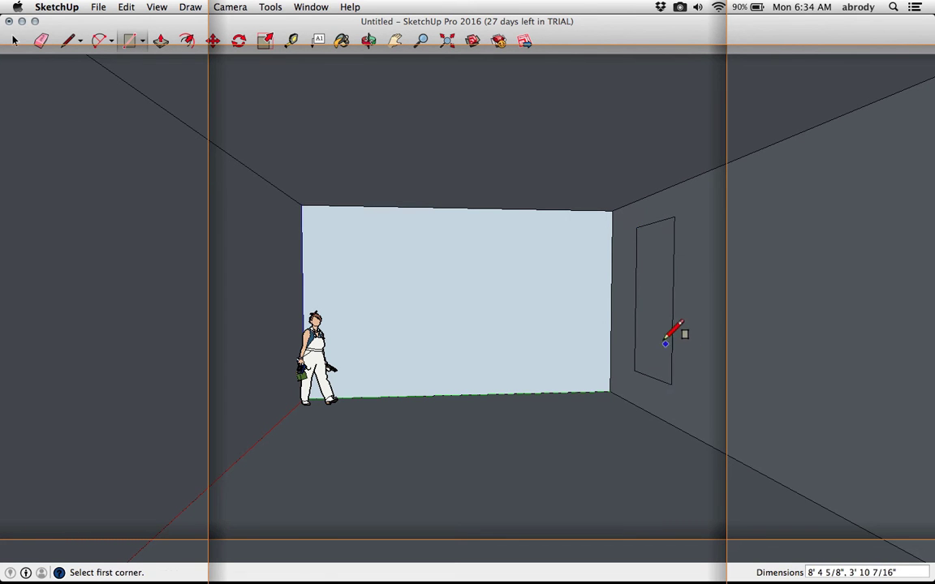
Push the rectangle 12" into the wall with Push/Pull to make a window opening
{"action": "key", "text": "p"}
{"action": "left_click_drag", "start_coordinate": [657, 329], "coordinate": [660, 330]}
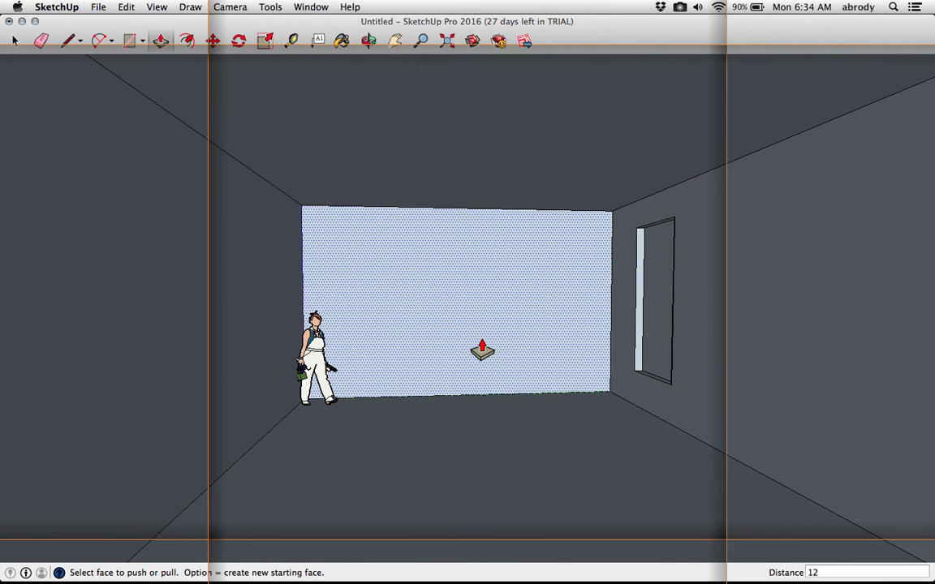
{"action": "key", "text": "Return"}
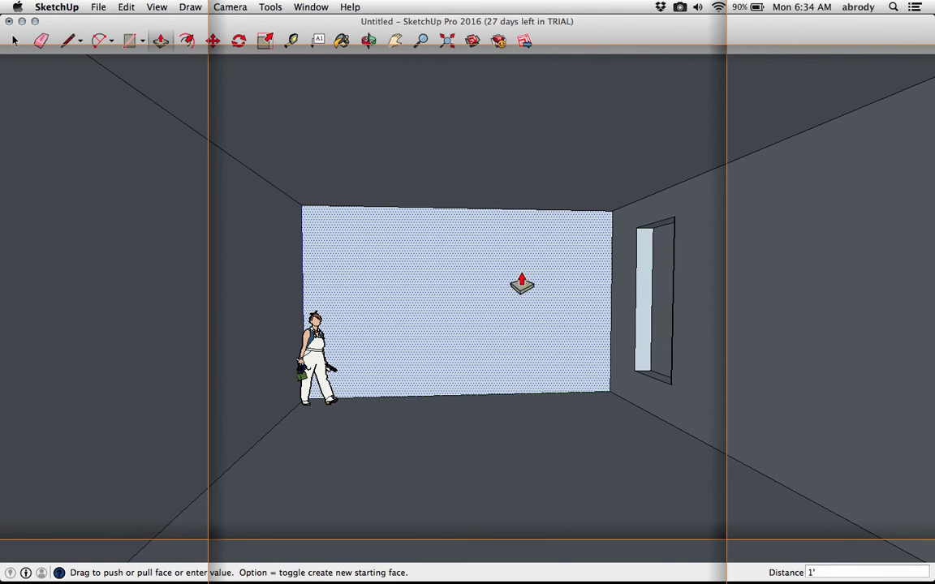
Add a scene that saves the current interior camera view
{"action": "middle_click_drag", "start_coordinate": [542, 313], "coordinate": [547, 298]}
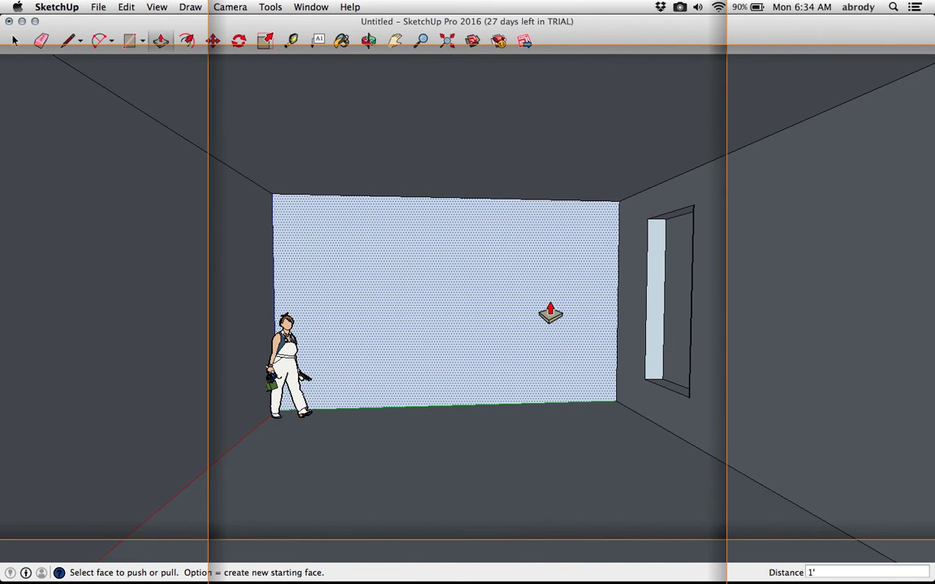
{"action": "scroll", "coordinate": [549, 313], "scroll_direction": "down", "scroll_amount": 1}
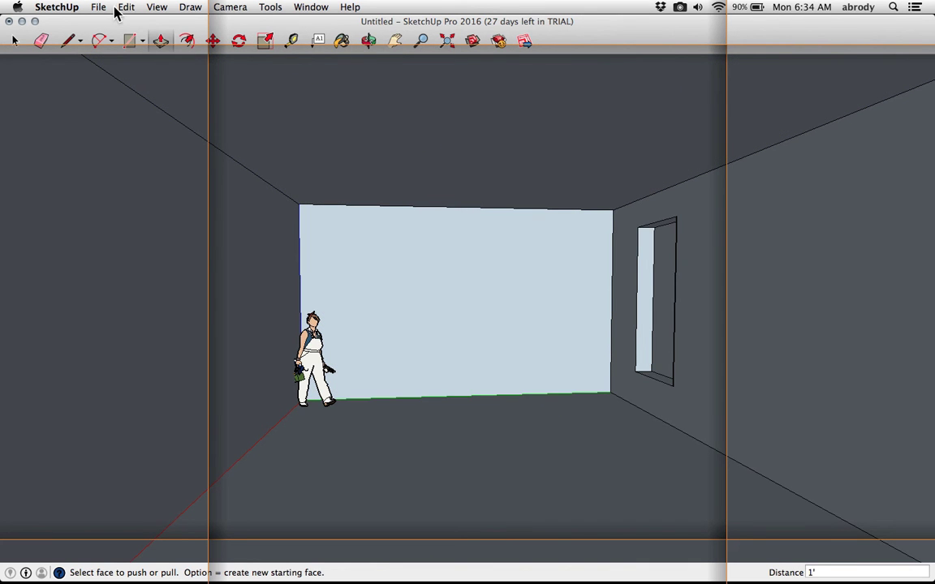
{"action": "left_click", "coordinate": [158, 7]}
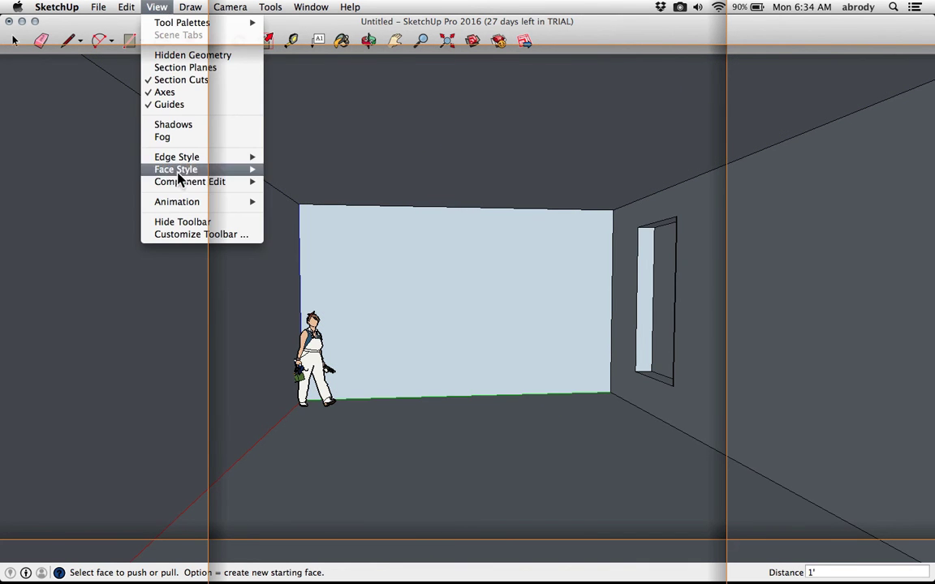
{"action": "mouse_move", "coordinate": [186, 209]}
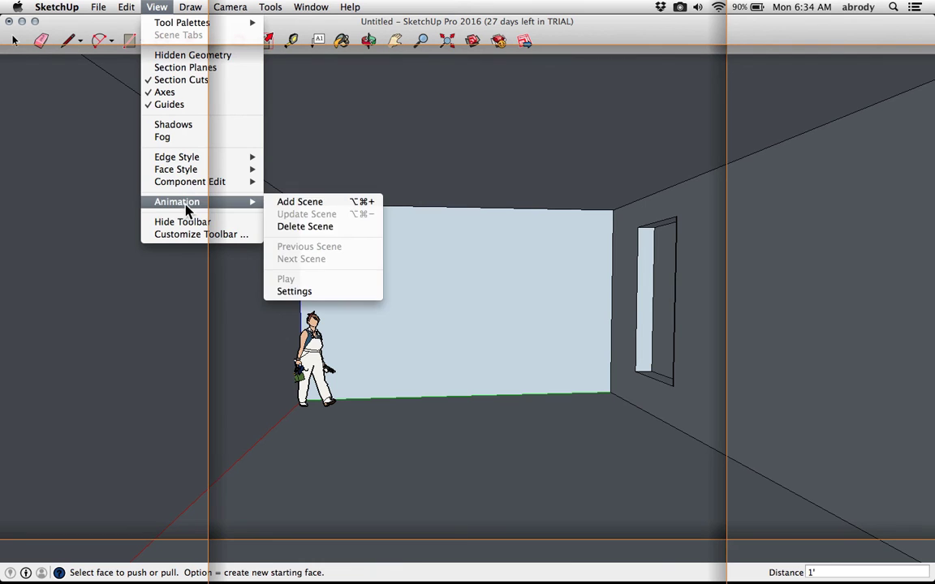
{"action": "left_click", "coordinate": [297, 203]}
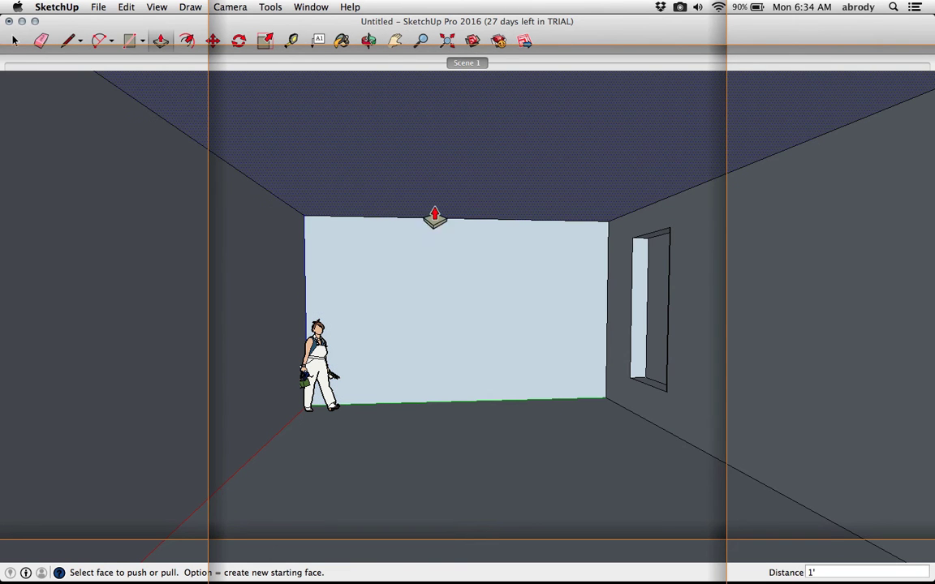
View the whole model from outside, then return to the saved Scene 1 view
{"action": "left_click", "coordinate": [445, 40]}
{"action": "left_click_drag", "start_coordinate": [446, 182], "coordinate": [534, 153]}
{"action": "key", "text": "super+z"}
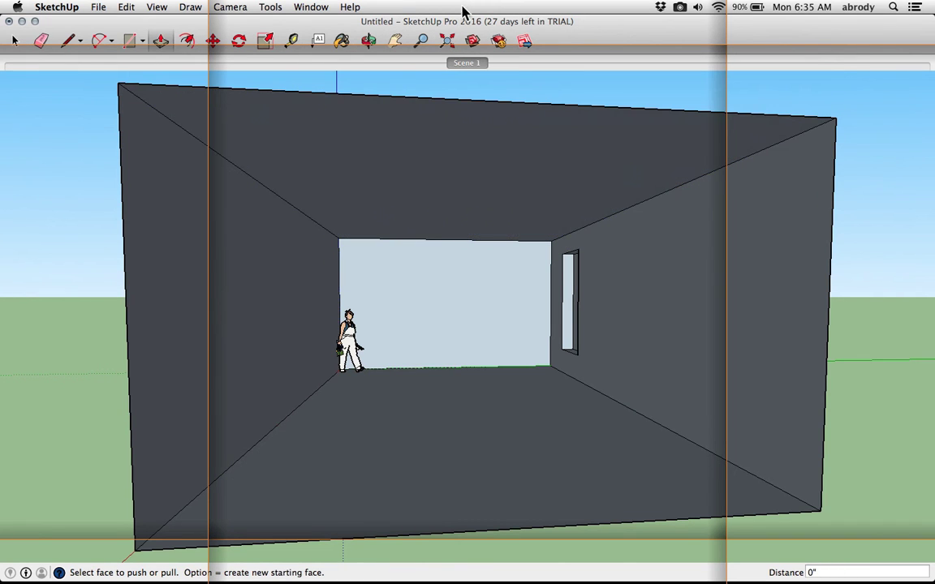
{"action": "left_click", "coordinate": [368, 40]}
{"action": "left_click_drag", "start_coordinate": [365, 106], "coordinate": [230, 279]}
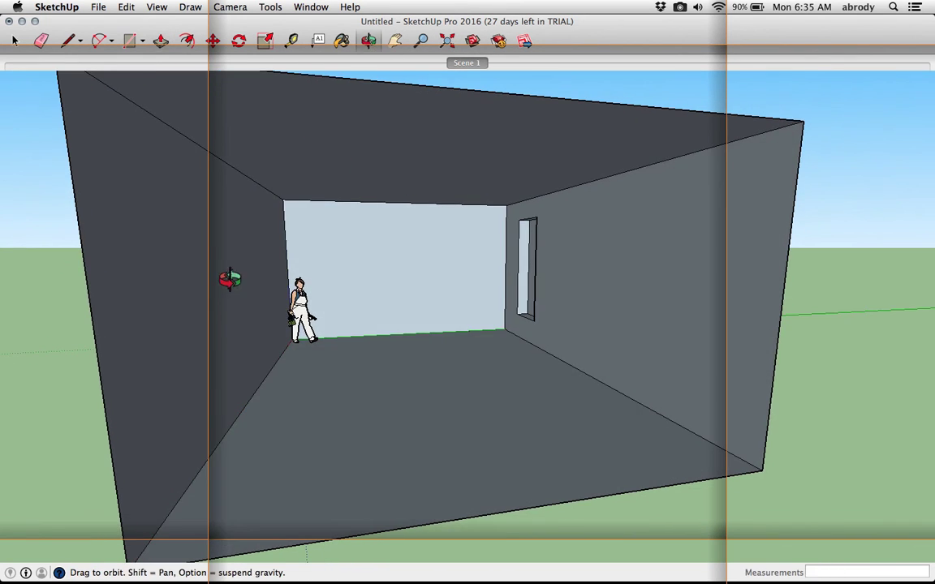
{"action": "left_click", "coordinate": [467, 63]}
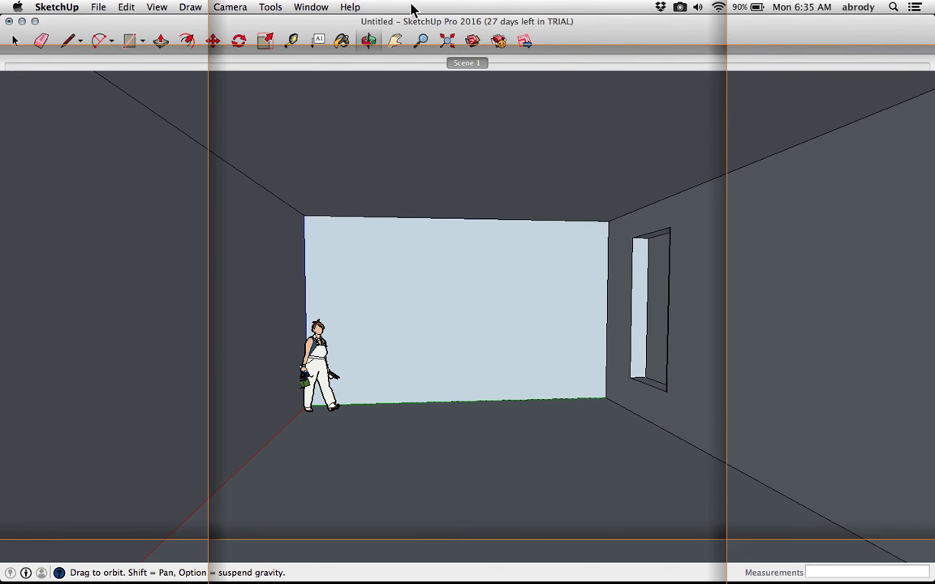
Select all faces and edges of the window opening with a selection box
{"action": "left_click", "coordinate": [16, 39]}
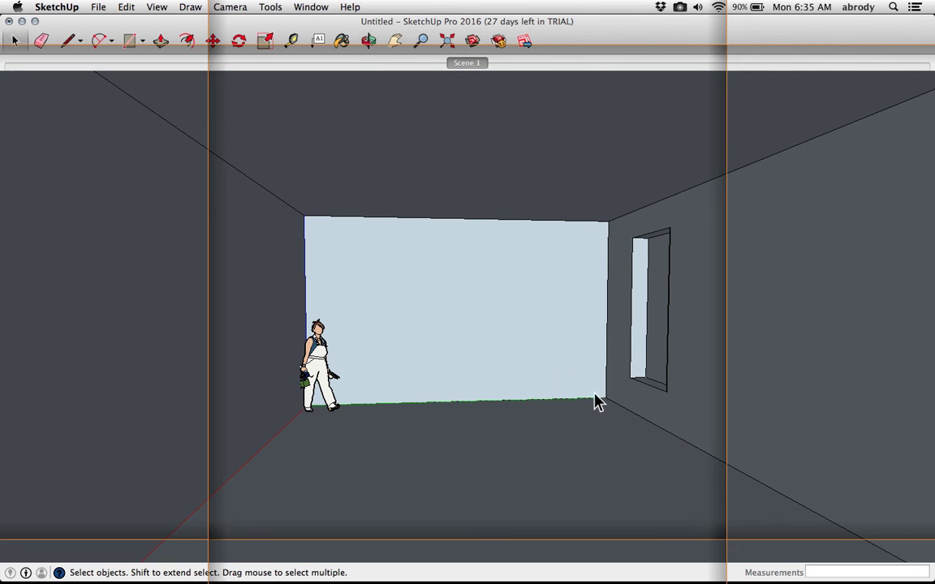
{"action": "left_click", "coordinate": [646, 272]}
{"action": "left_click_drag", "start_coordinate": [617, 429], "coordinate": [582, 216]}
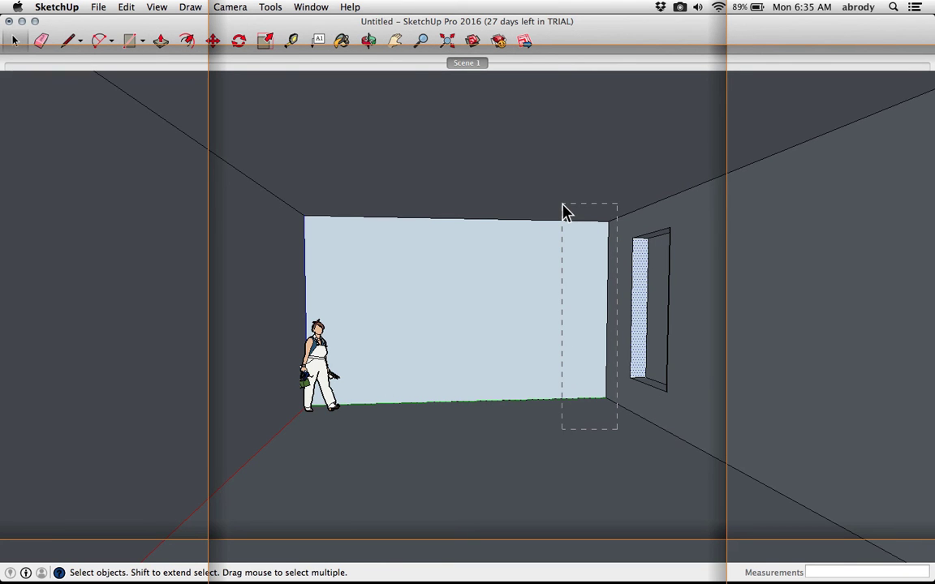
{"action": "left_click_drag", "start_coordinate": [566, 211], "coordinate": [566, 211]}
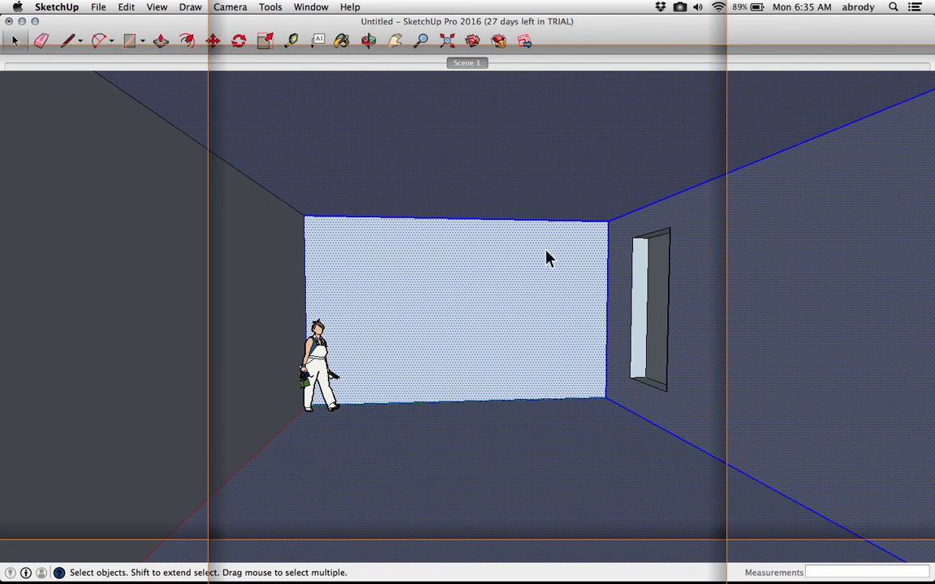
{"action": "left_click", "coordinate": [610, 439]}
{"action": "left_click_drag", "start_coordinate": [616, 435], "coordinate": [713, 189]}
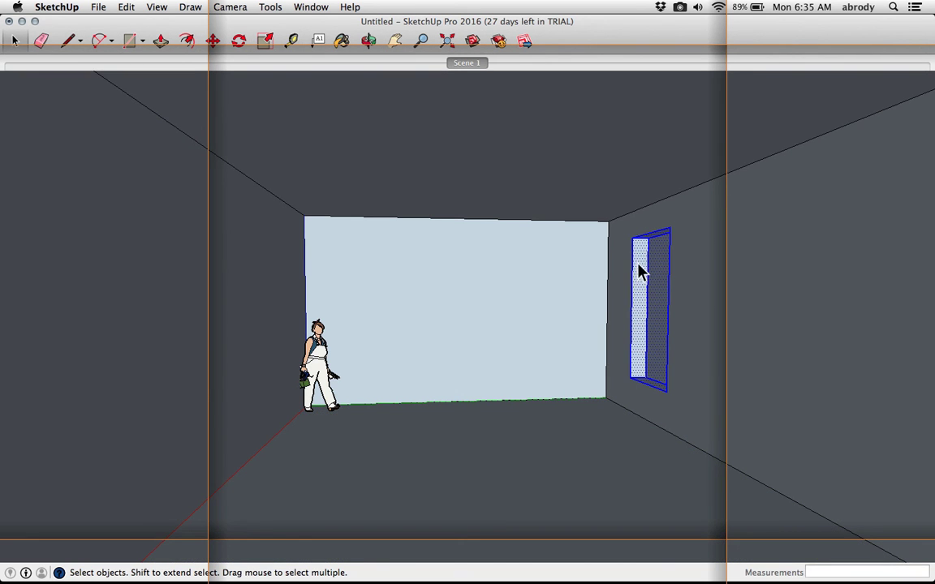
{"action": "scroll", "coordinate": [590, 251], "scroll_direction": "down", "scroll_amount": 10}
{"action": "middle_click_drag", "start_coordinate": [590, 253], "coordinate": [591, 483]}
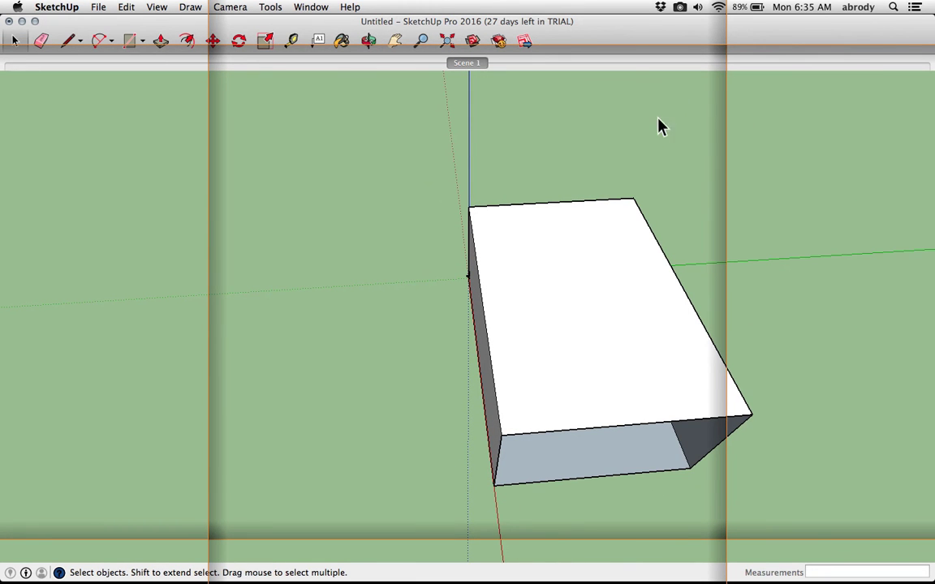
{"action": "left_click", "coordinate": [466, 62]}
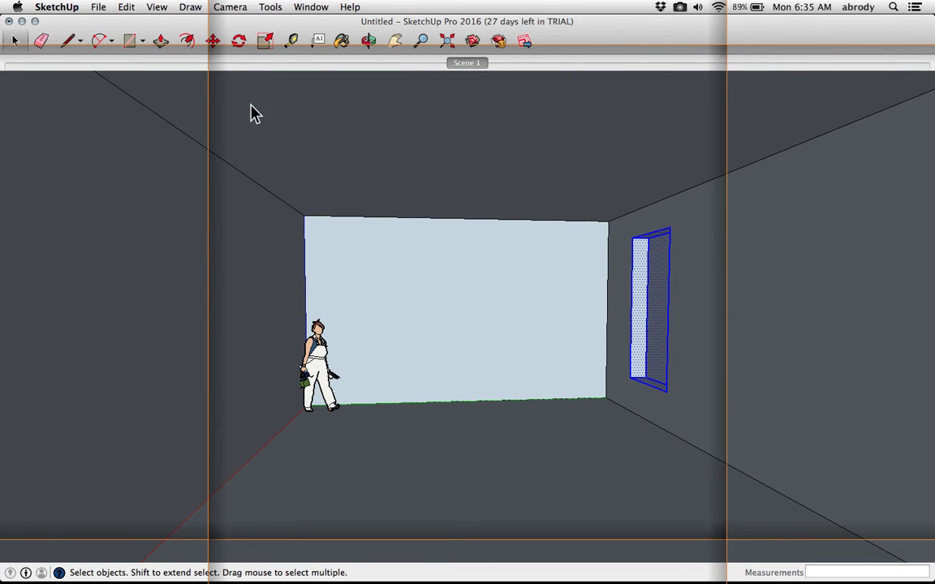
Copy the selected window opening along the wall's bottom edge with the Move tool
{"action": "left_click", "coordinate": [213, 40]}
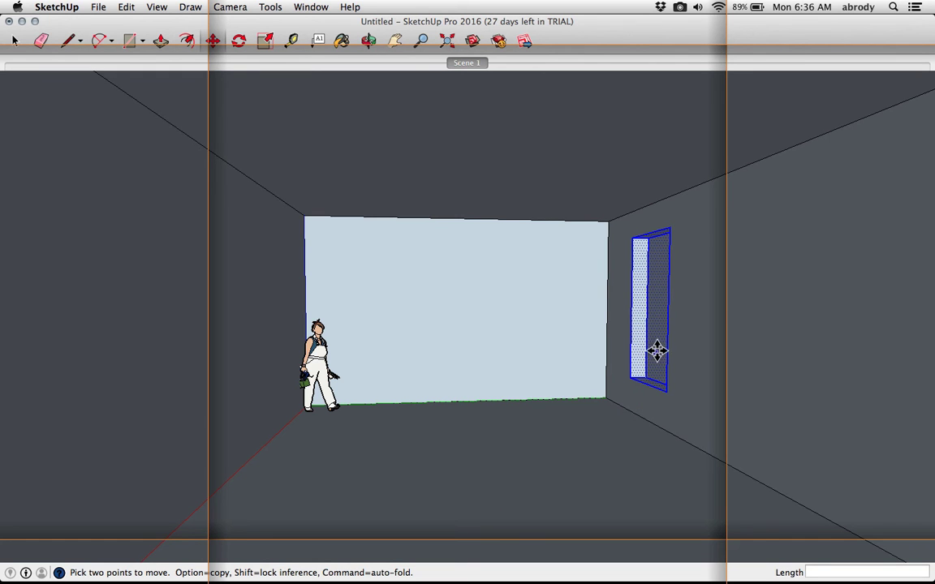
{"action": "left_click", "coordinate": [622, 405]}
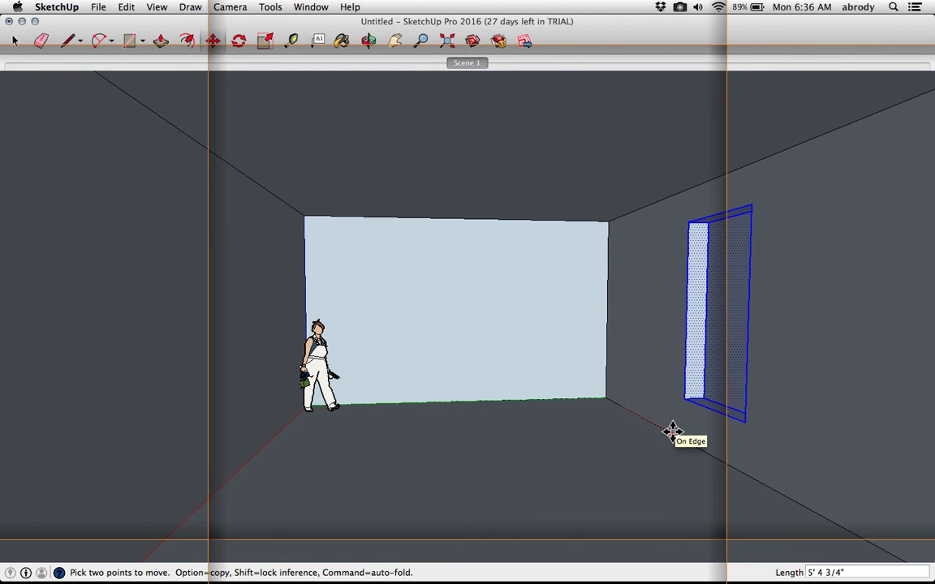
{"action": "left_click", "coordinate": [672, 432]}
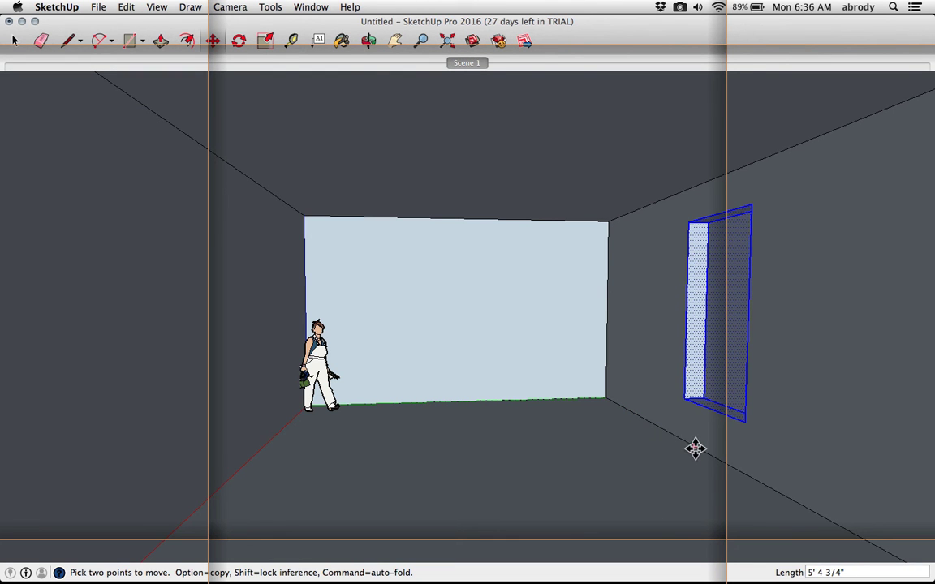
{"action": "left_click", "coordinate": [686, 446]}
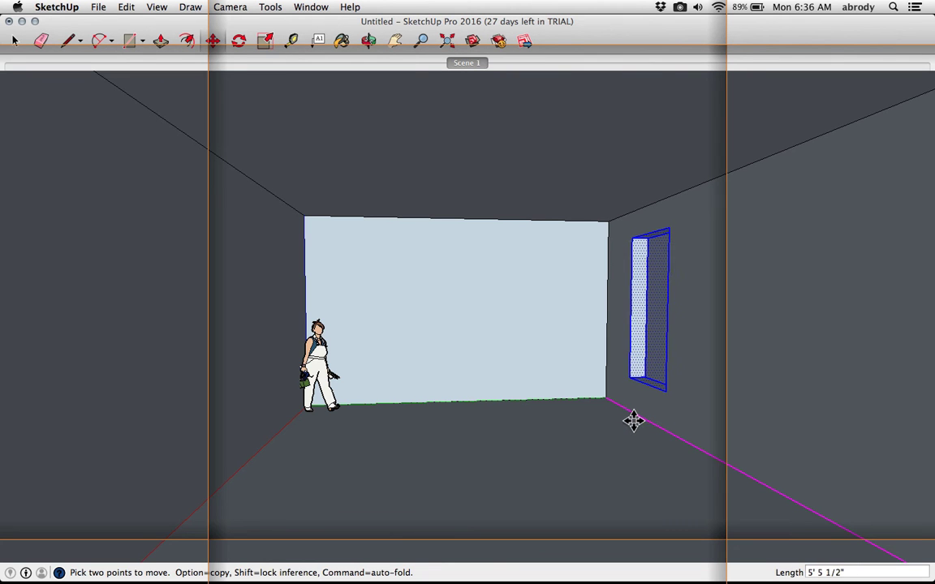
{"action": "left_click", "coordinate": [633, 420]}
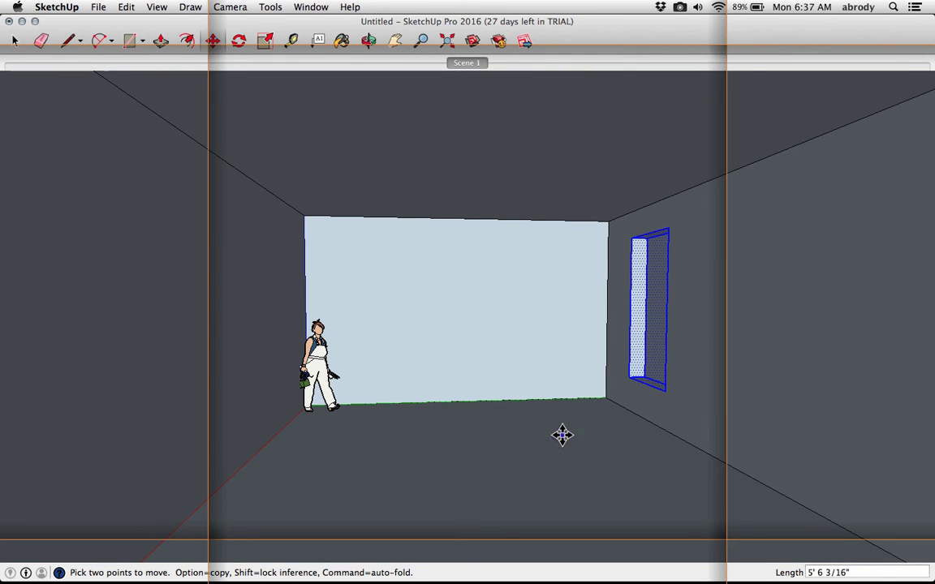
{"action": "left_click", "coordinate": [618, 404]}
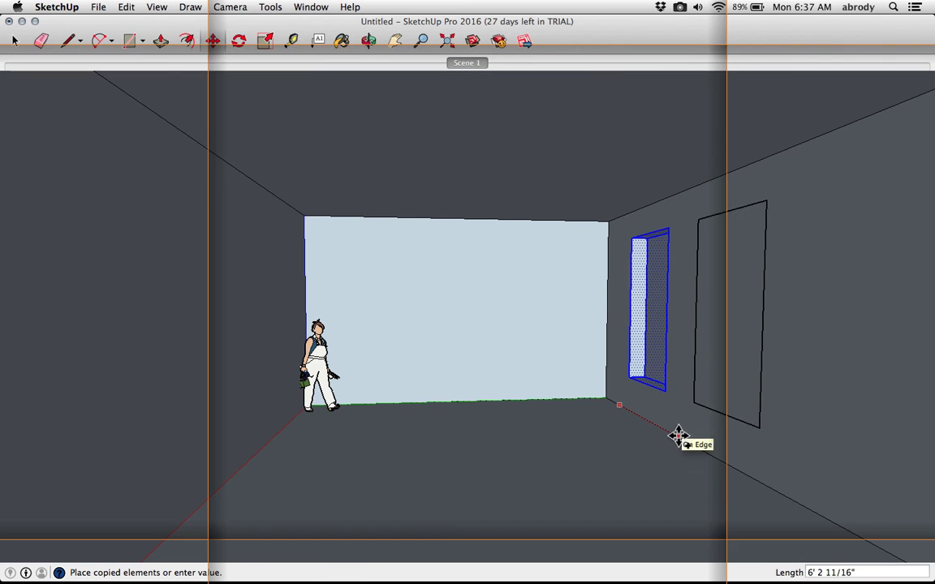
{"action": "left_click", "coordinate": [674, 434]}
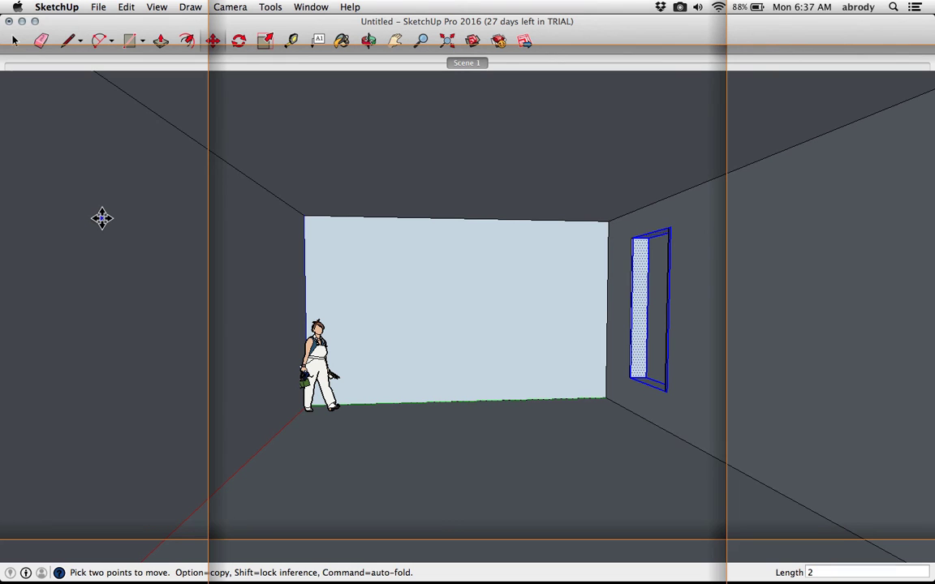
Array two copies of the window opening spaced 4' apart
{"action": "type", "text": "2"}
{"action": "key", "text": "Return"}
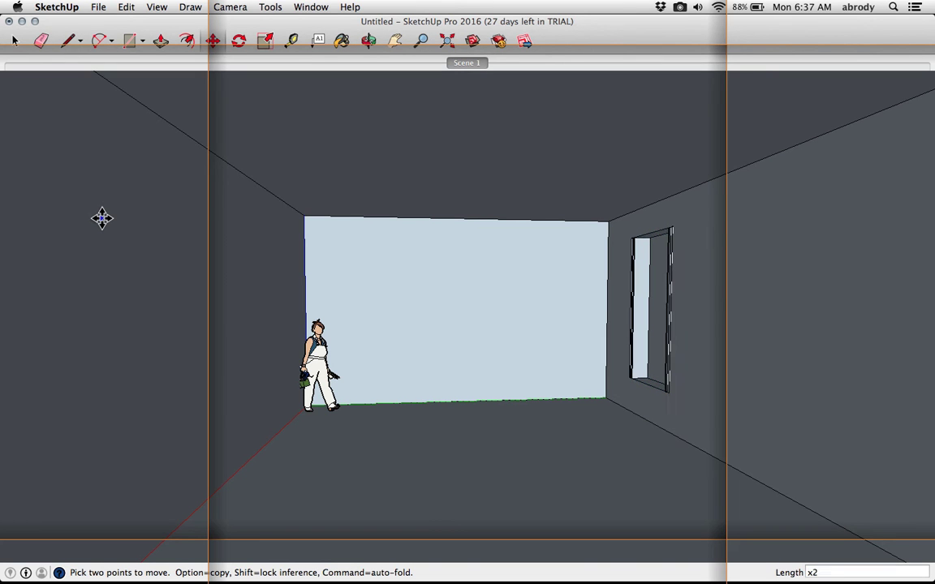
{"action": "type", "text": "4'"}
{"action": "key", "text": "Return"}
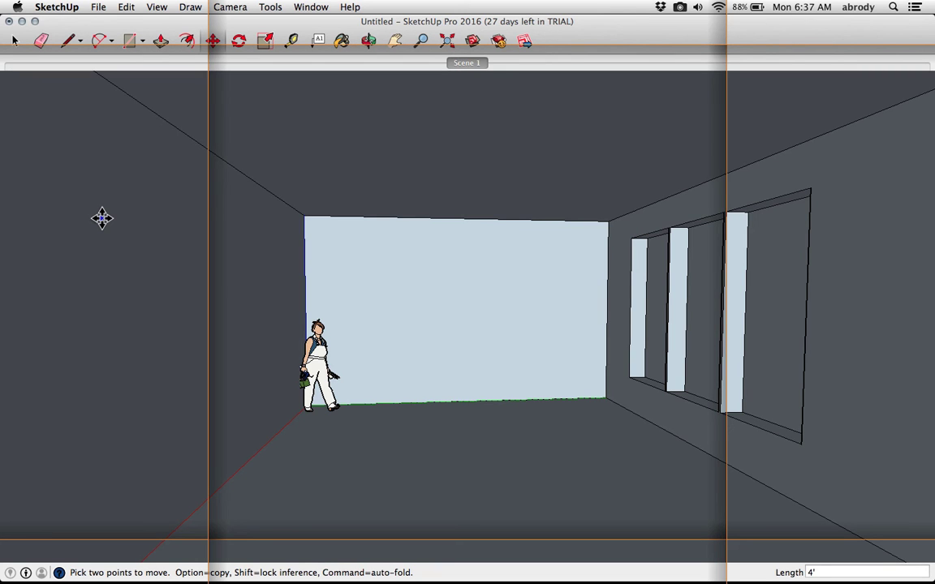
Change the window array to three copies
{"action": "type", "text": "x3"}
{"action": "key", "text": "Return"}
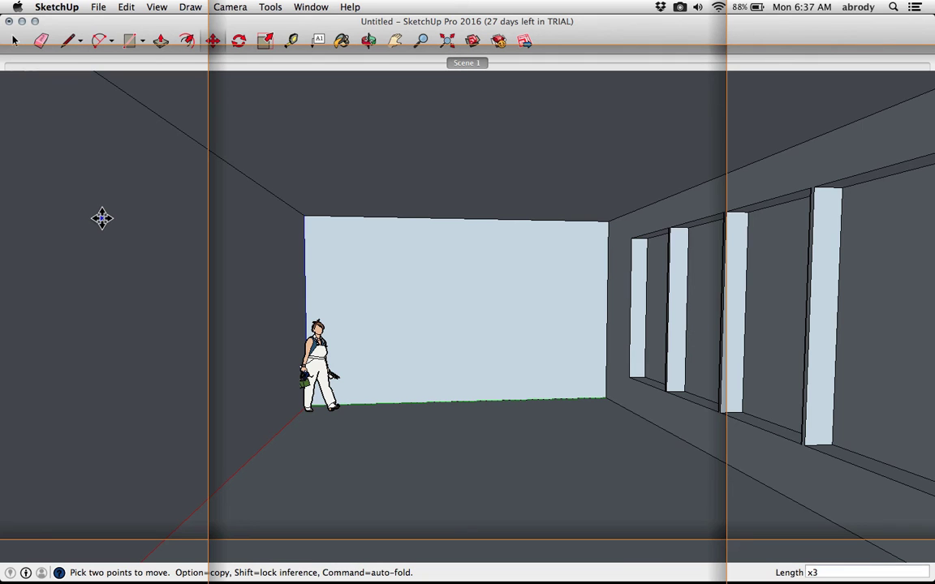
Change the window array back to two copies, then undo the copied windows
{"action": "type", "text": "'"}
{"action": "key", "text": "Return"}
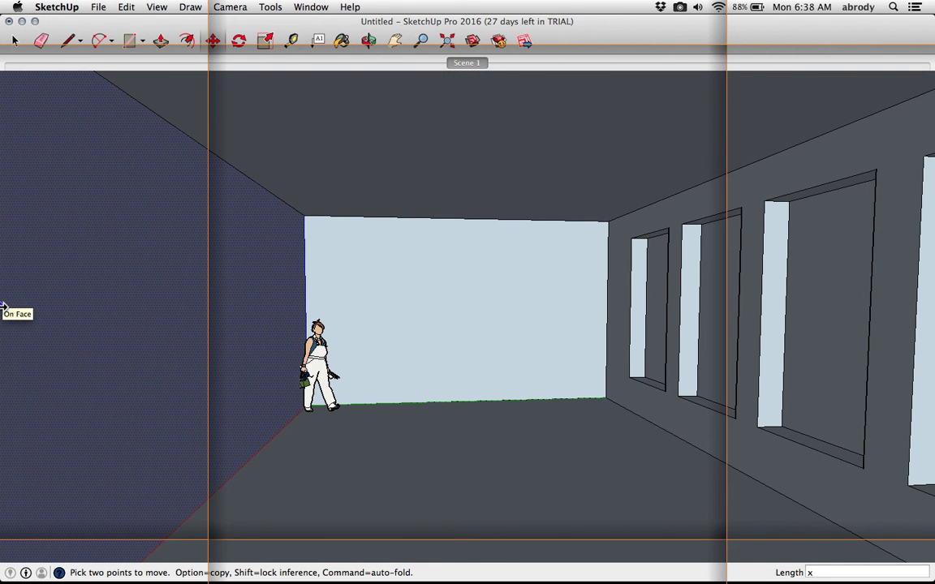
{"action": "key", "text": "Return"}
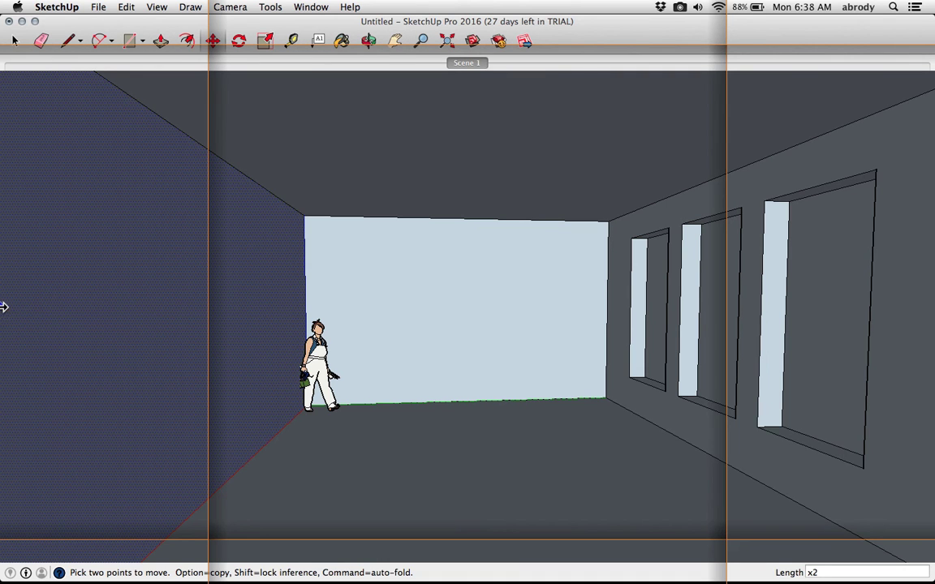
{"action": "key", "text": "super+z"}
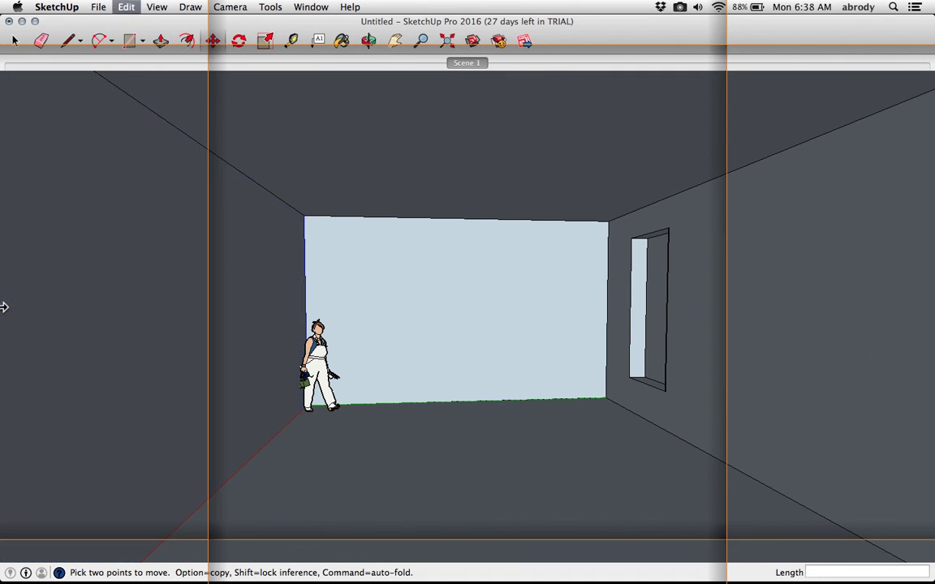
Try twice to copy the window opening along the wall's bottom edge with the Move tool
{"action": "key", "text": "space"}
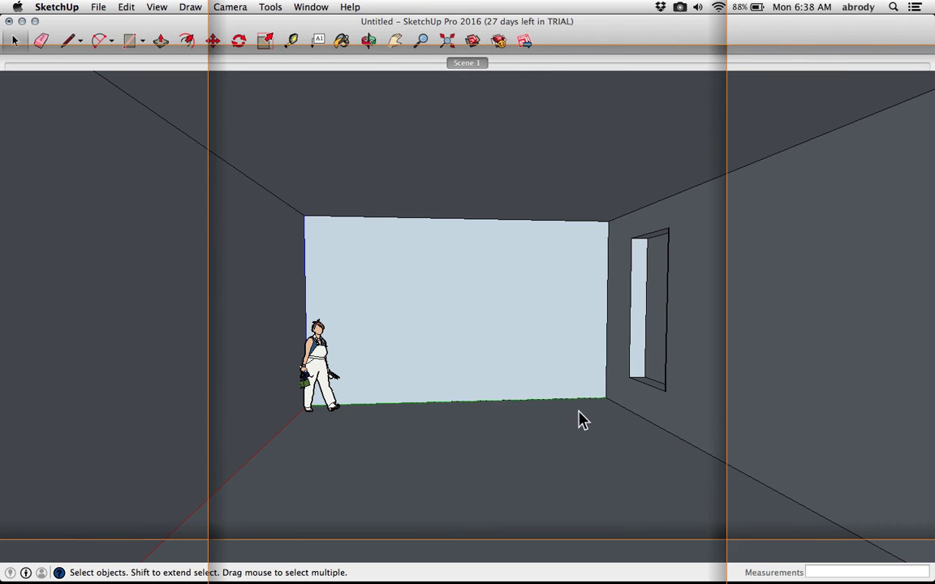
{"action": "left_click_drag", "start_coordinate": [621, 432], "coordinate": [705, 192]}
{"action": "key", "text": "m"}
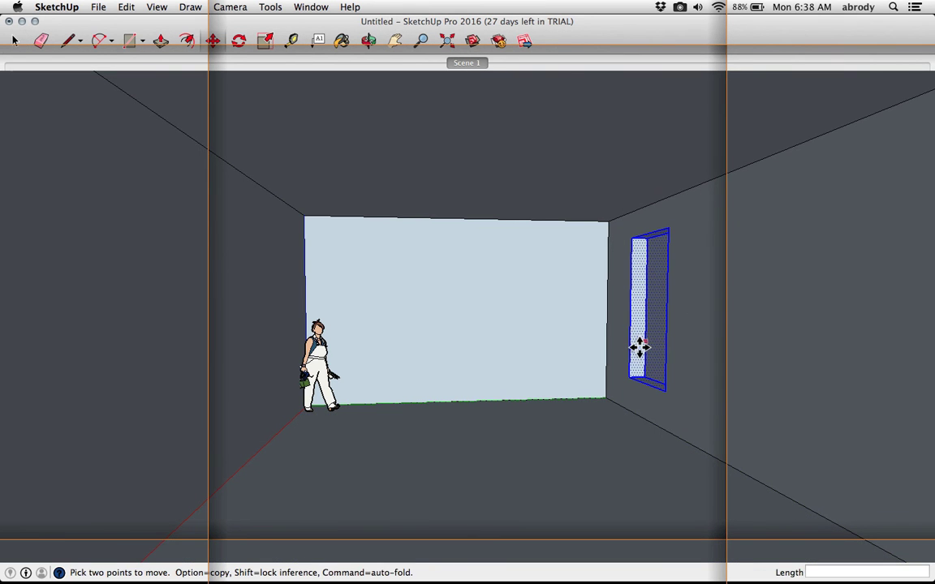
{"action": "key", "text": "alt"}
{"action": "left_click", "coordinate": [632, 412]}
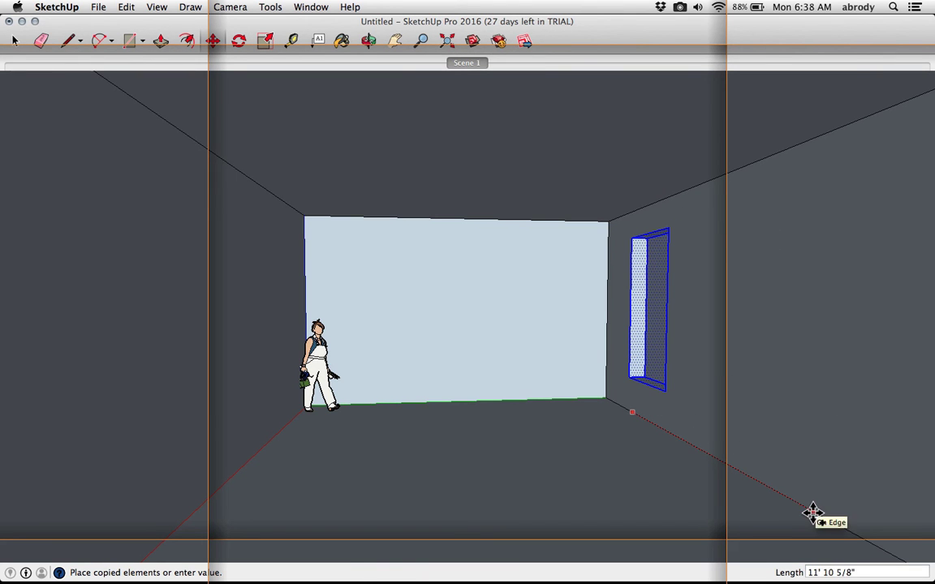
{"action": "left_click", "coordinate": [796, 505]}
{"action": "key", "text": "space"}
{"action": "left_click_drag", "start_coordinate": [609, 471], "coordinate": [717, 188]}
{"action": "key", "text": "m"}
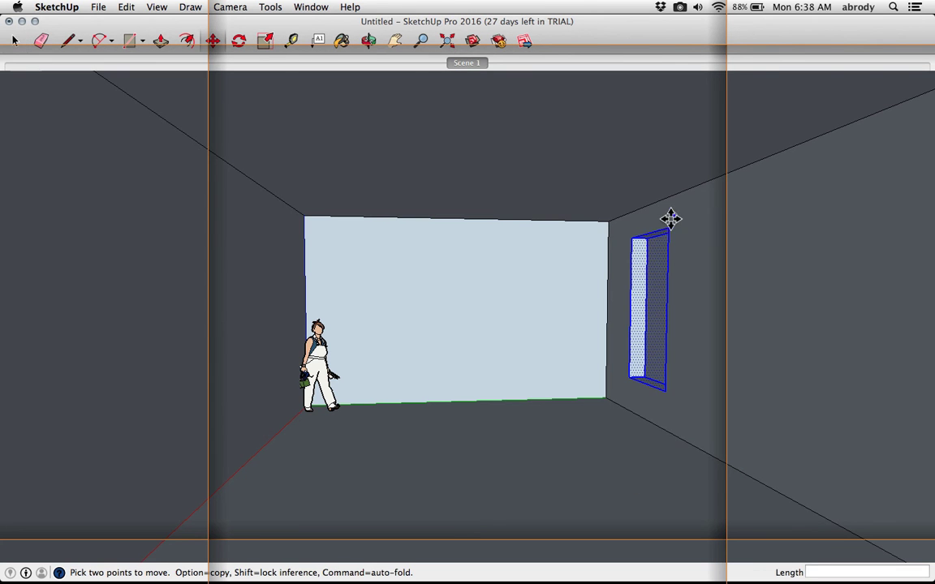
{"action": "left_click", "coordinate": [619, 405]}
{"action": "key", "text": "alt"}
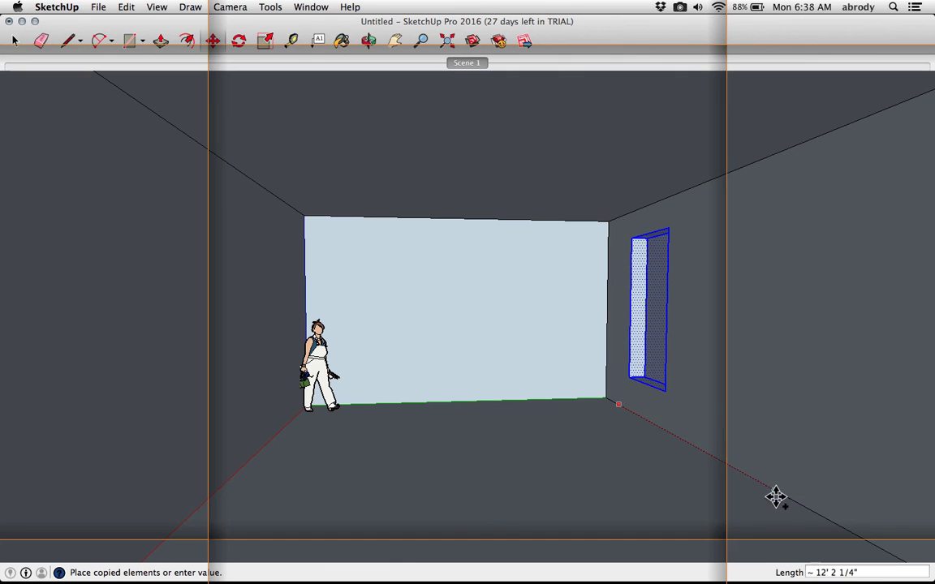
{"action": "left_click", "coordinate": [759, 482]}
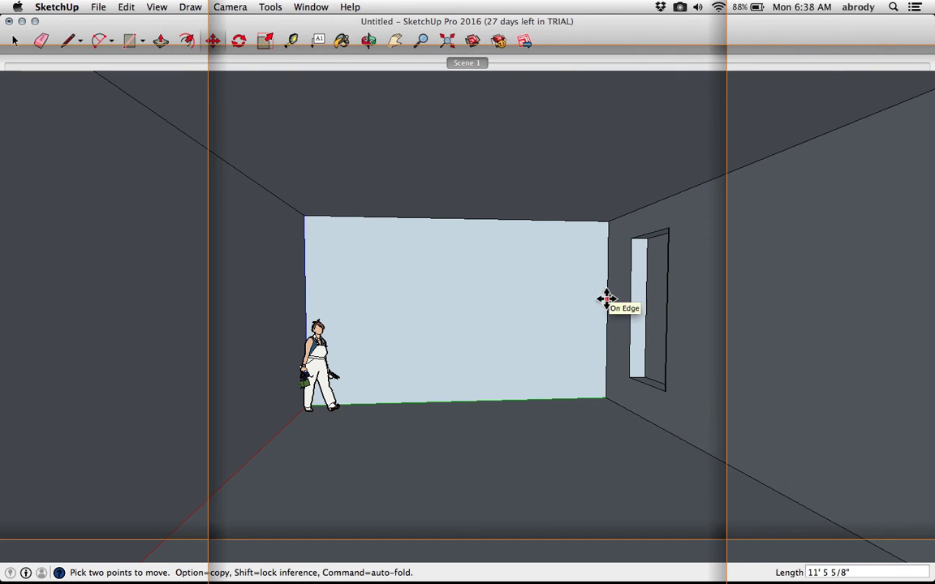
Copy the window opening along the wall's bottom edge and divide the distance into two evenly spaced copies
{"action": "key", "text": "space"}
{"action": "left_click_drag", "start_coordinate": [610, 429], "coordinate": [729, 217]}
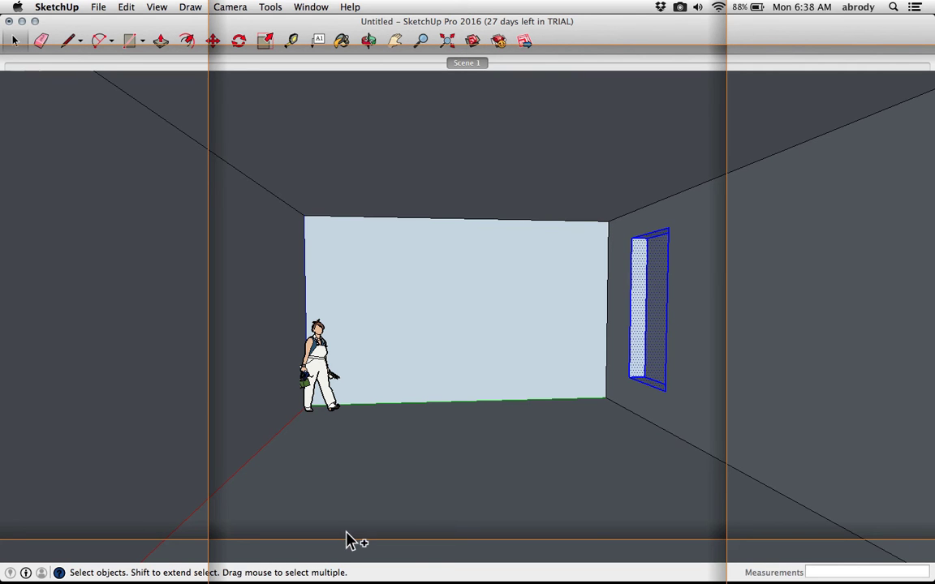
{"action": "key", "text": "m"}
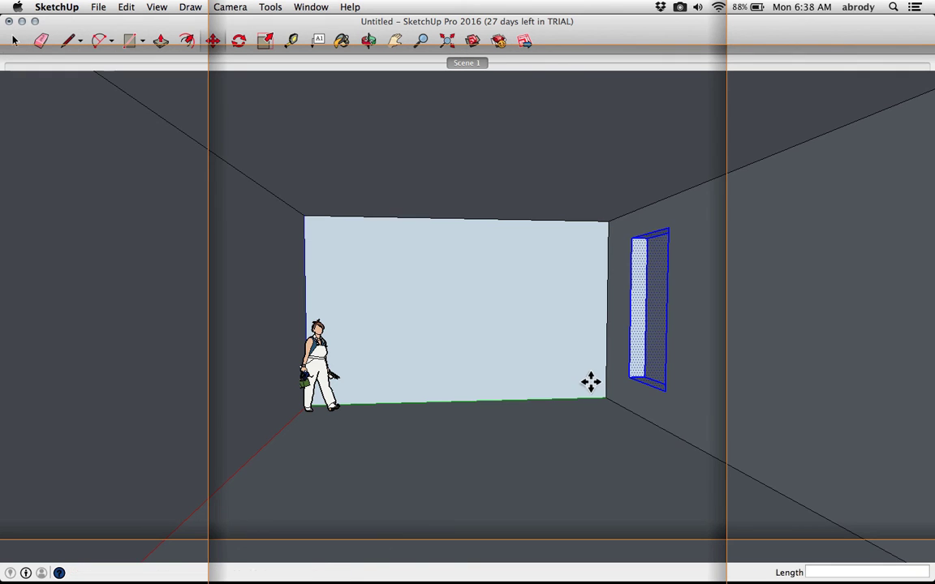
{"action": "left_click", "coordinate": [616, 404]}
{"action": "key", "text": "alt"}
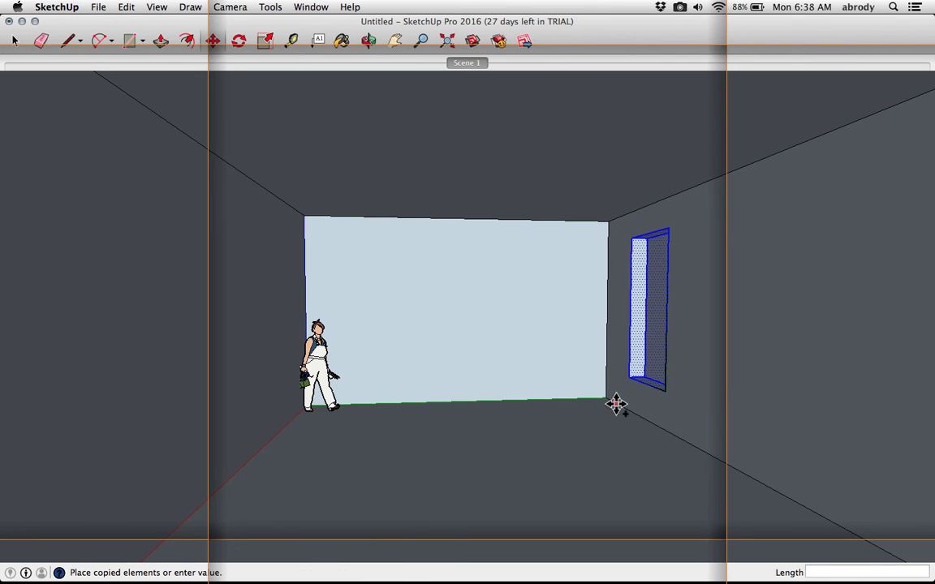
{"action": "left_click", "coordinate": [716, 470]}
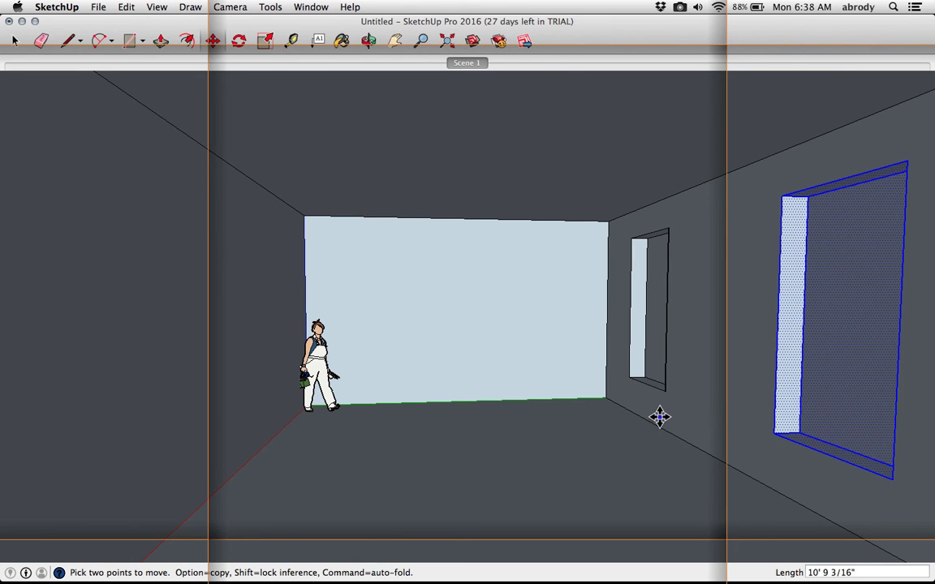
{"action": "type", "text": "/"}
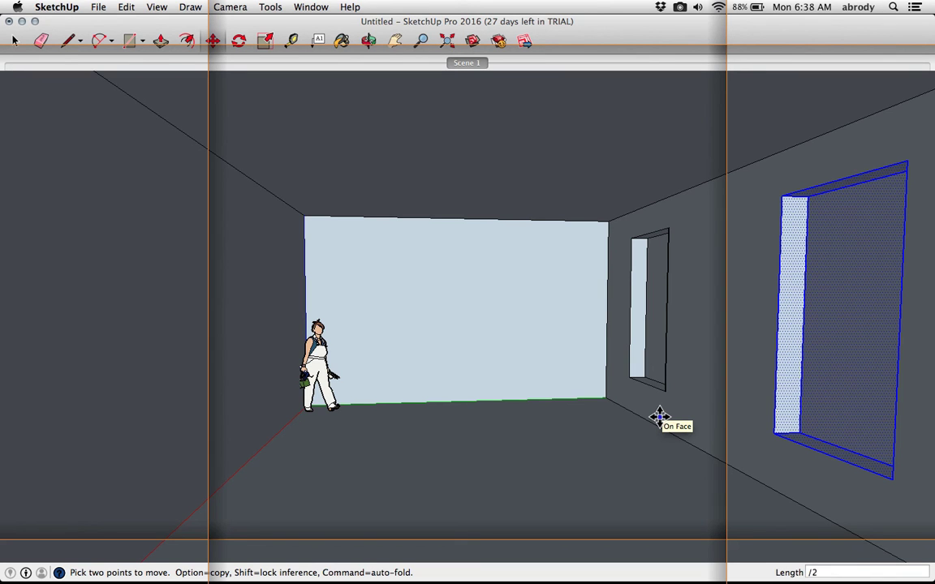
{"action": "type", "text": "2"}
{"action": "key", "text": "Return"}
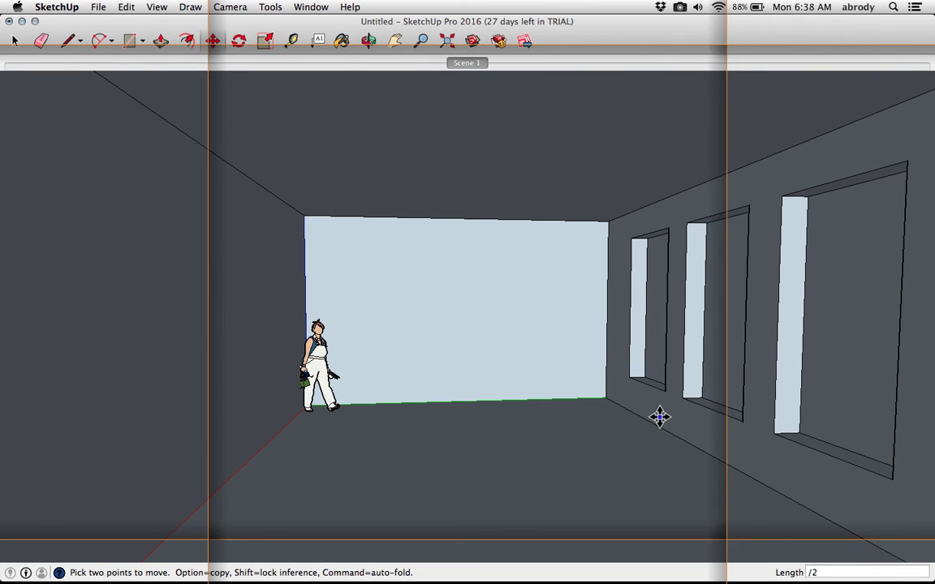
Change the divided window array to three copies, then back to two
{"action": "type", "text": "/3"}
{"action": "key", "text": "Return"}
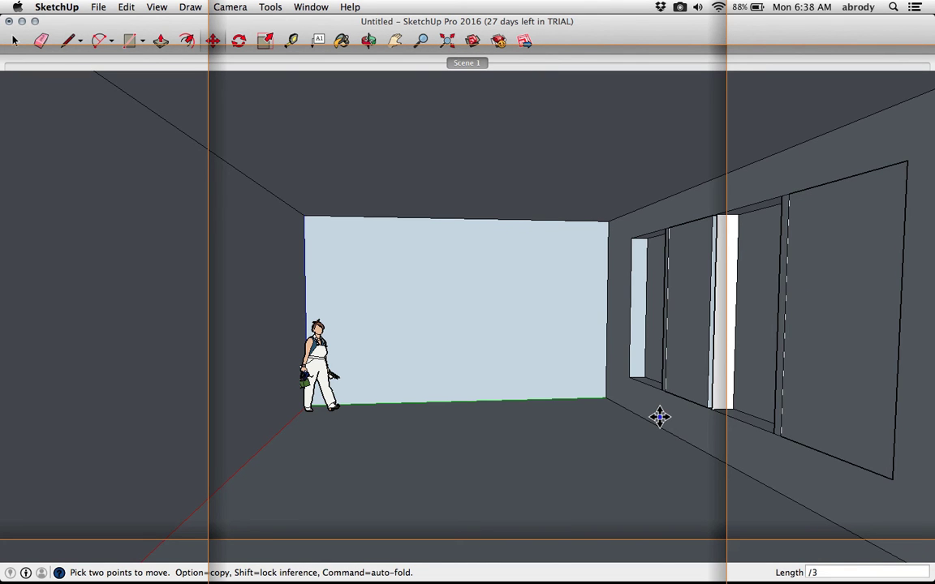
{"action": "key", "text": "BackSpace"}
{"action": "key", "text": "Return"}
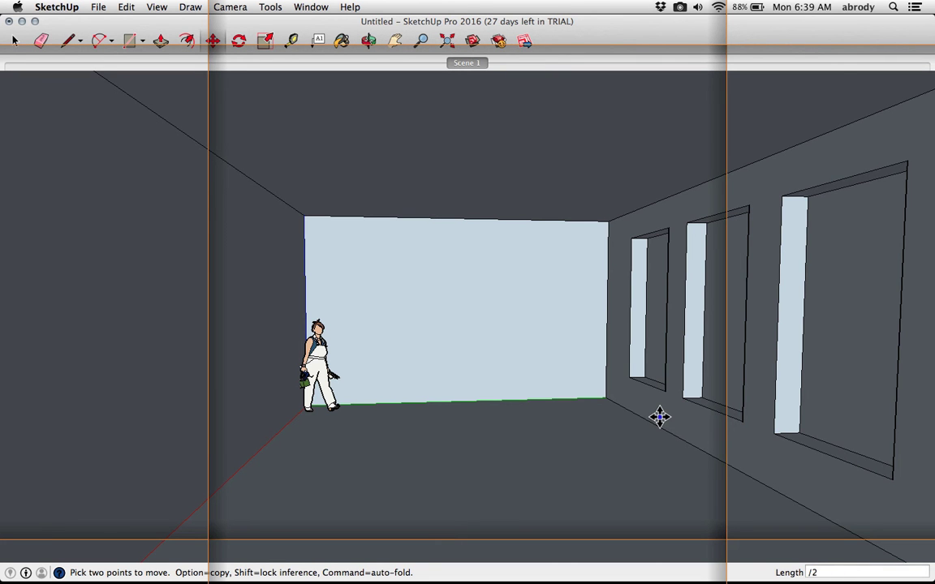
Try to push/pull the middle window opening, then undo it along with the copied windows
{"action": "key", "text": "p"}
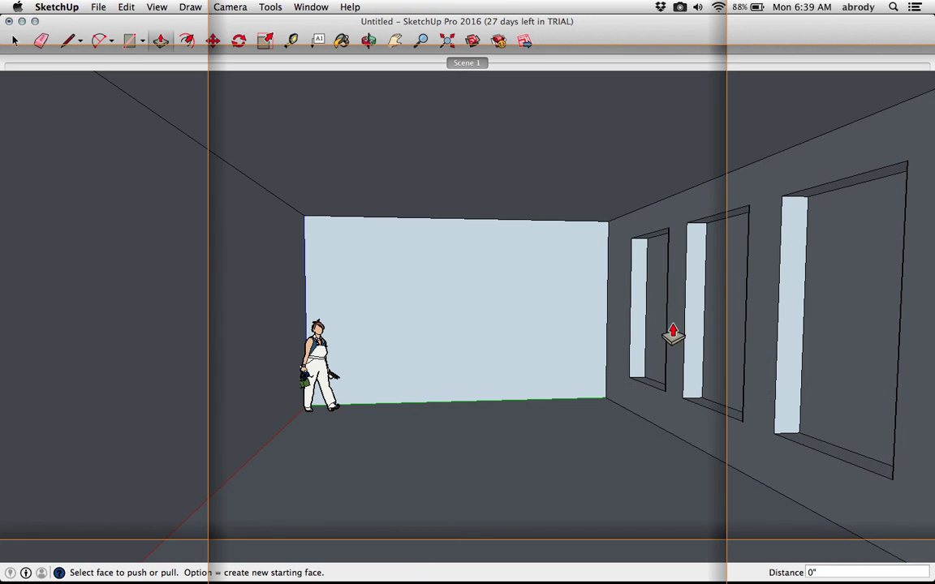
{"action": "left_click", "coordinate": [643, 344]}
{"action": "key", "text": "Escape"}
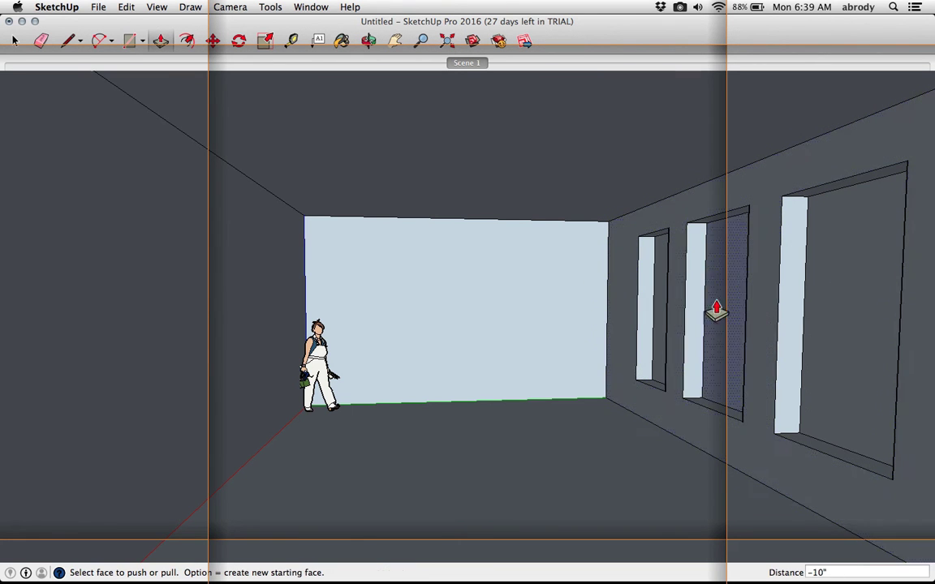
{"action": "key", "text": "super+z"}
{"action": "key", "text": "super+z"}
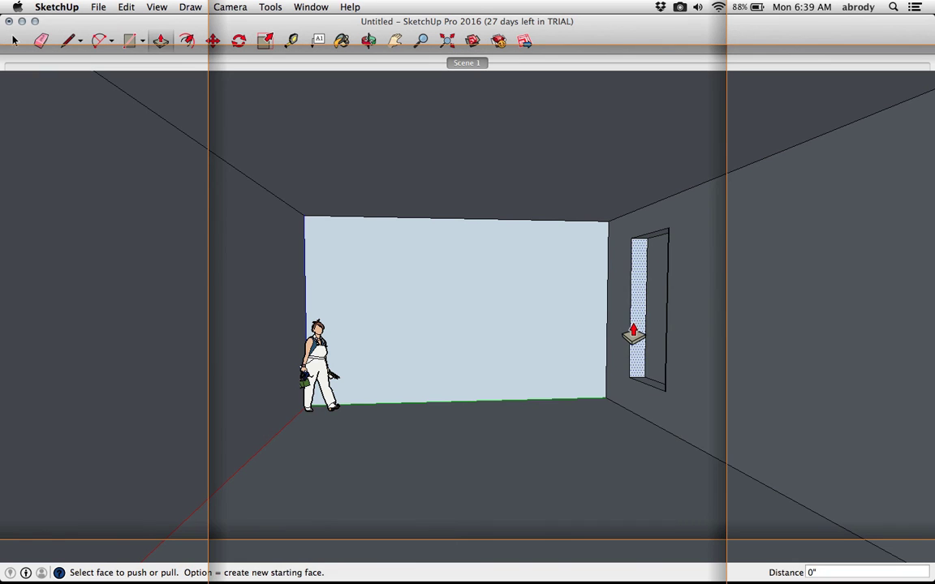
Make the selected window opening a component named Window, keeping glue to Any and Cut opening enabled
{"action": "key", "text": "space"}
{"action": "left_click_drag", "start_coordinate": [606, 415], "coordinate": [707, 203]}
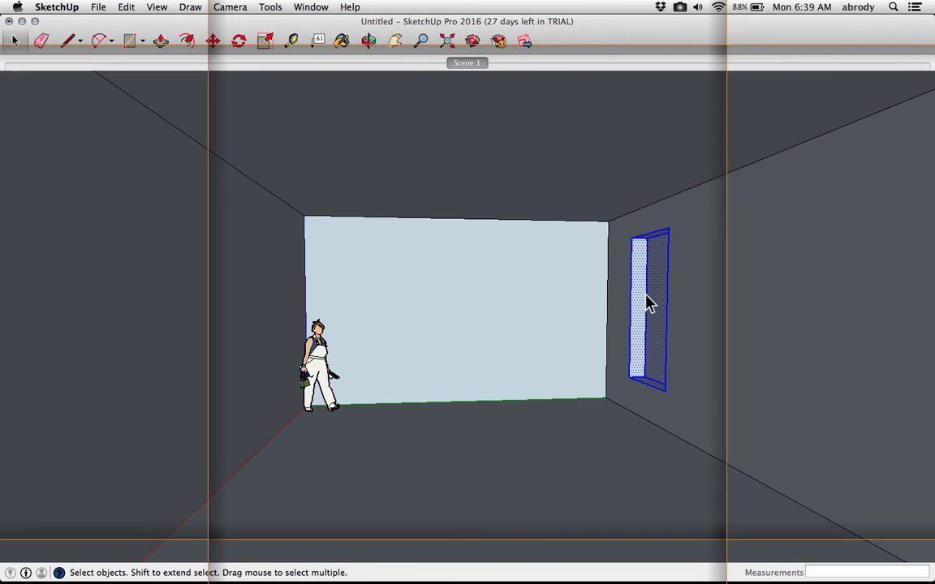
{"action": "right_click", "coordinate": [647, 300]}
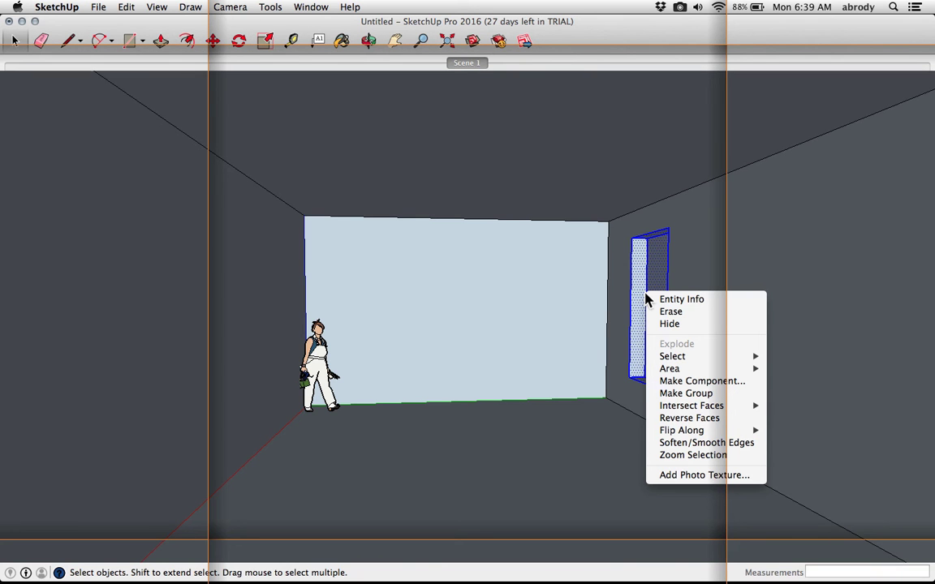
{"action": "mouse_move", "coordinate": [684, 362]}
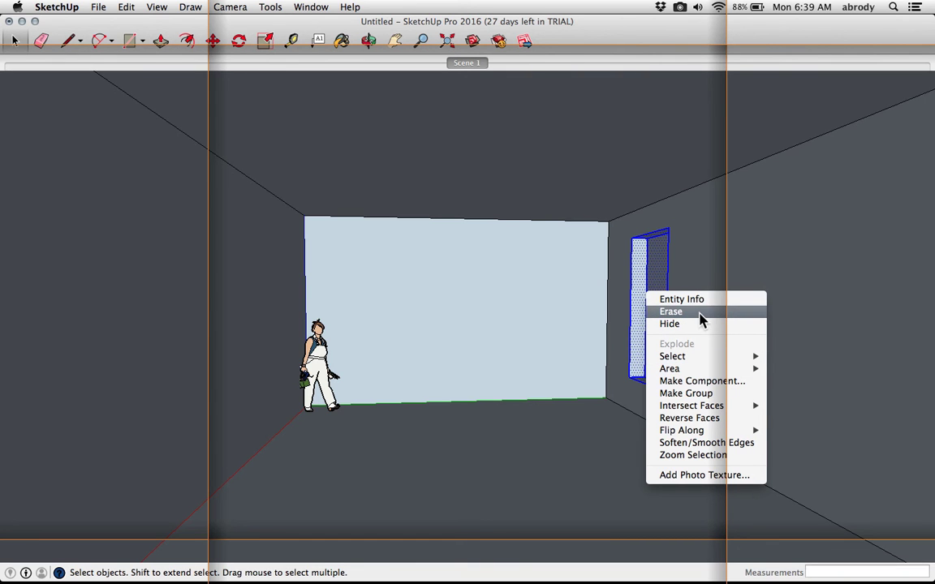
{"action": "left_click", "coordinate": [699, 386]}
{"action": "type", "text": "Window"}
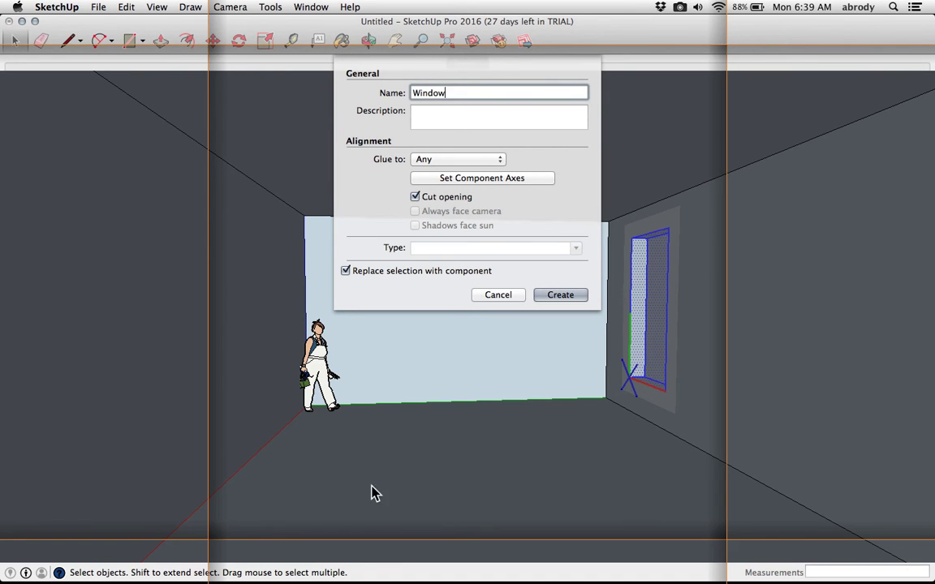
{"action": "left_click", "coordinate": [436, 162]}
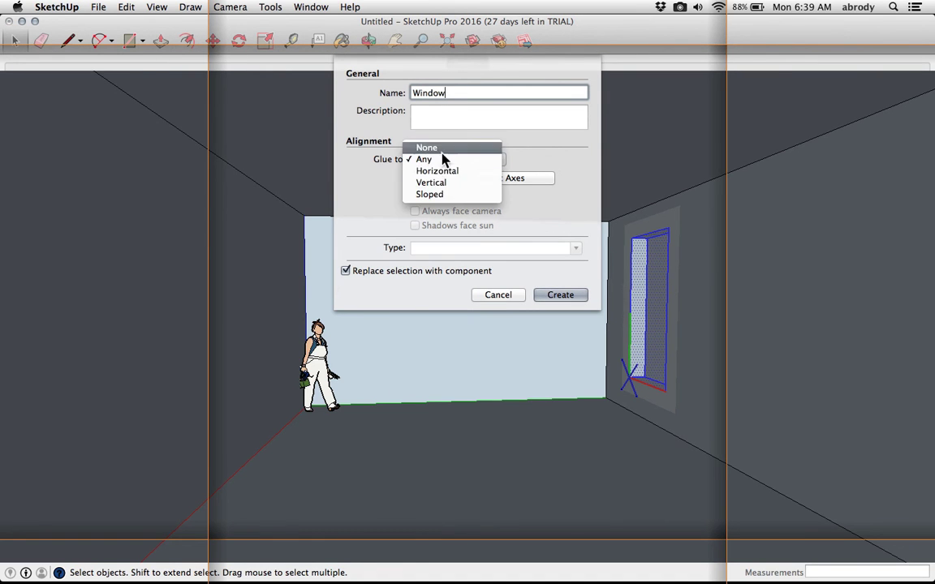
{"action": "left_click", "coordinate": [435, 160]}
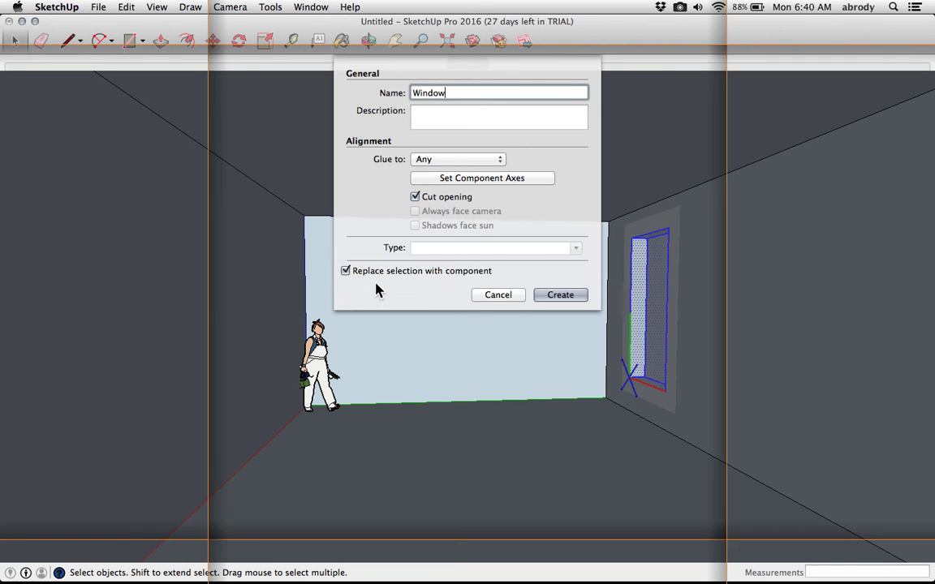
{"action": "left_click", "coordinate": [559, 297]}
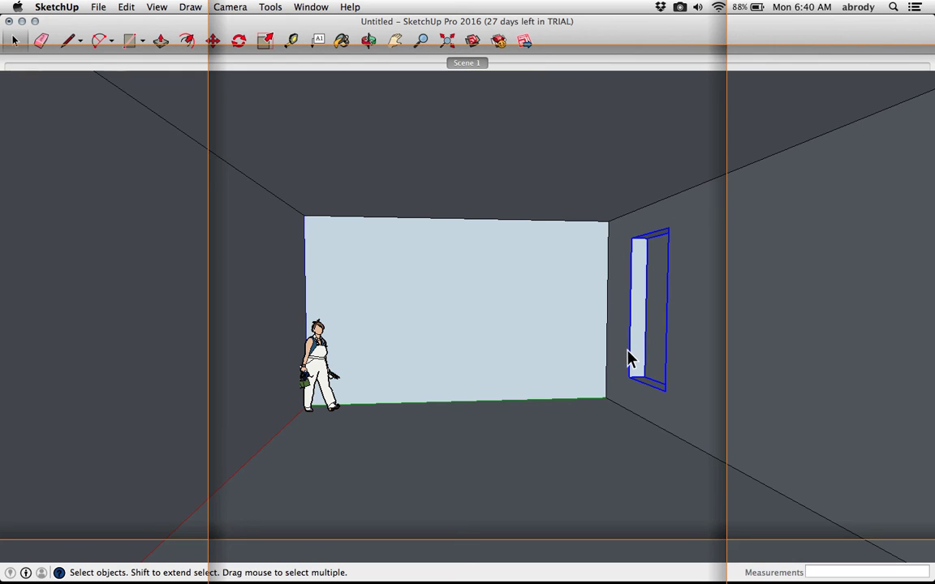
Copy the Window component along the wall's bottom edge as two copies spaced 5' apart
{"action": "key", "text": "m"}
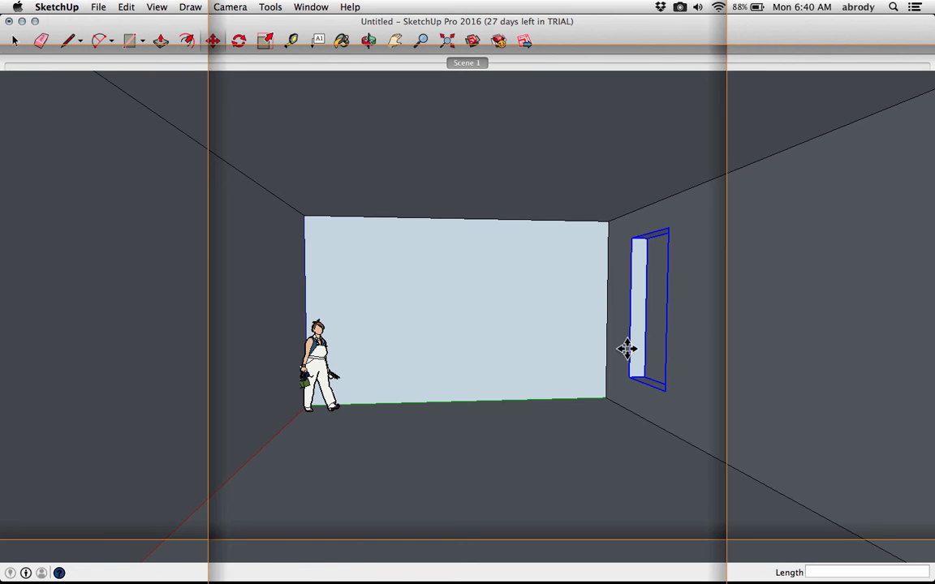
{"action": "left_click", "coordinate": [619, 404]}
{"action": "key", "text": "alt"}
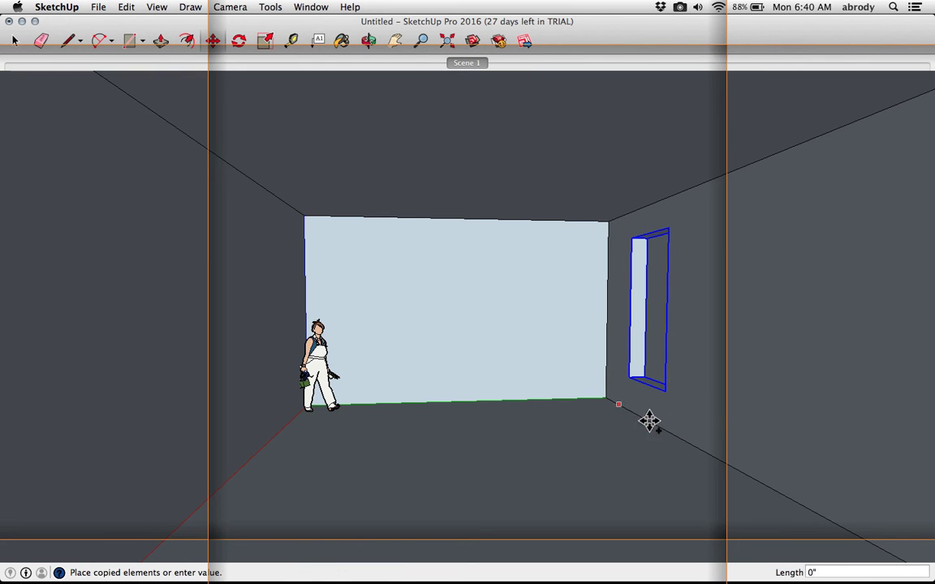
{"action": "left_click", "coordinate": [686, 440]}
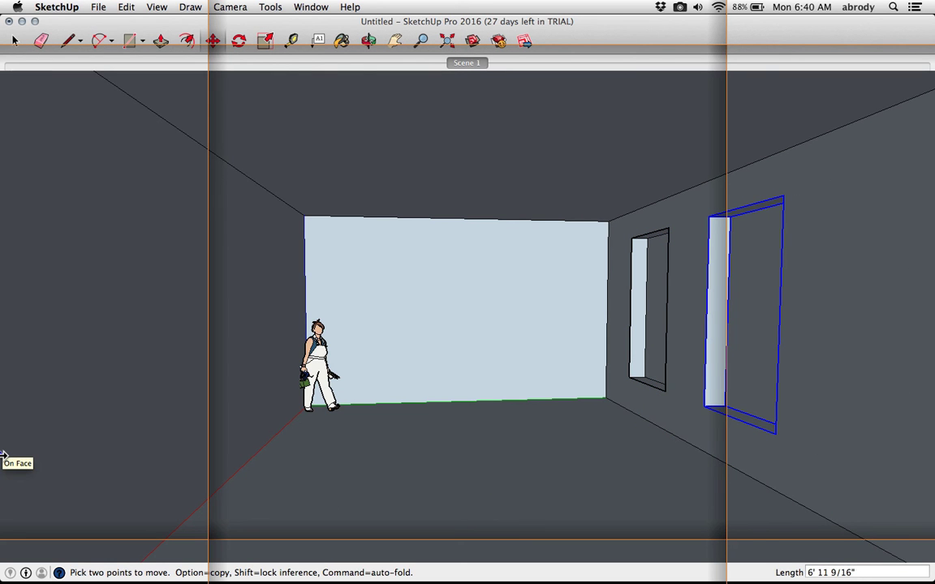
{"action": "type", "text": "x2"}
{"action": "key", "text": "Return"}
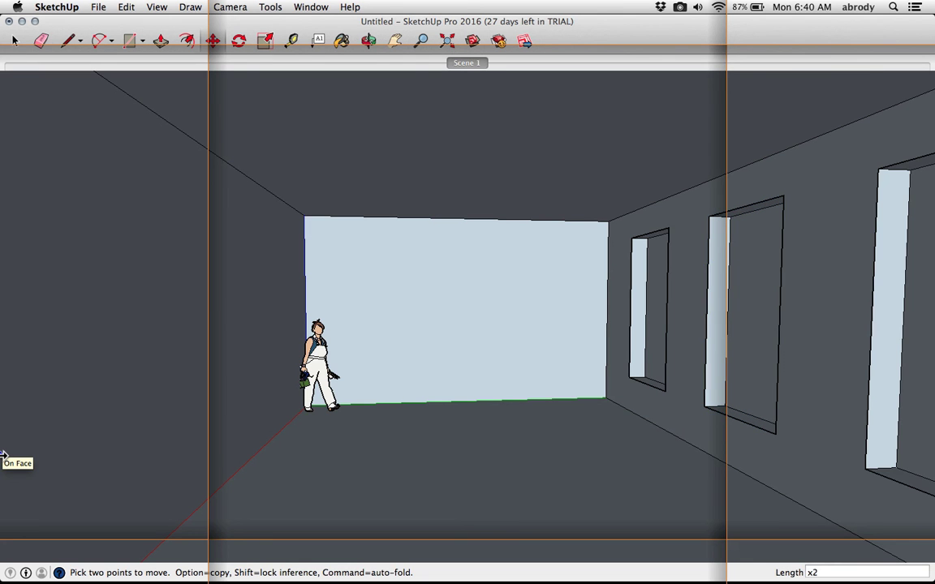
{"action": "type", "text": "5'"}
{"action": "key", "text": "Return"}
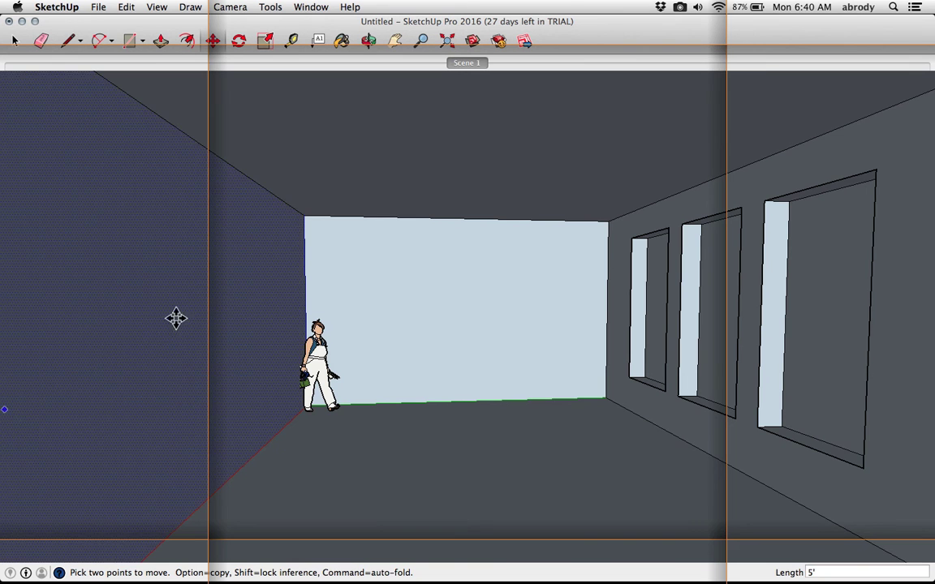
Select the three window components, paste them onto the opposite wall, and move them into place near the back corner
{"action": "key", "text": "space"}
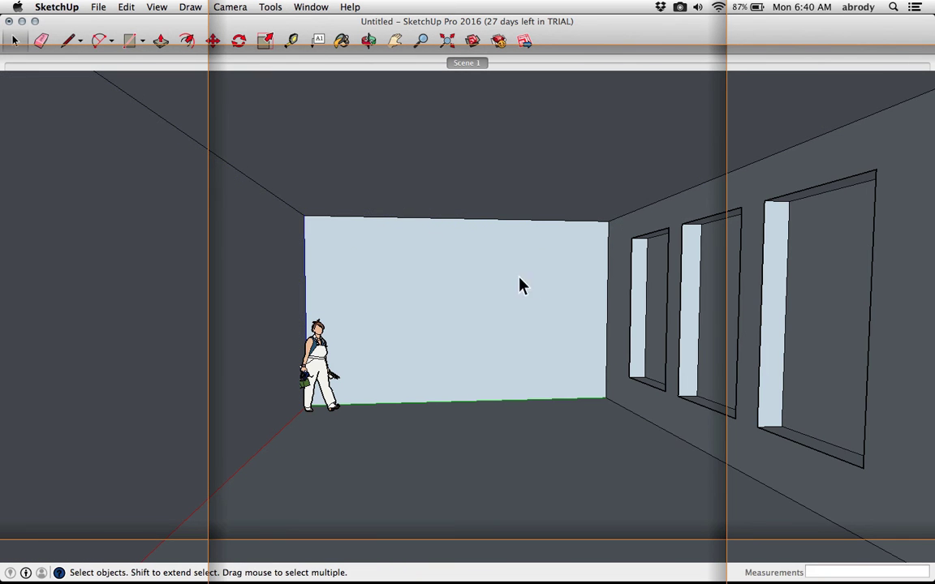
{"action": "left_click", "coordinate": [816, 302]}
{"action": "left_click", "coordinate": [709, 309], "text": "shift"}
{"action": "left_click", "coordinate": [657, 318], "text": "shift"}
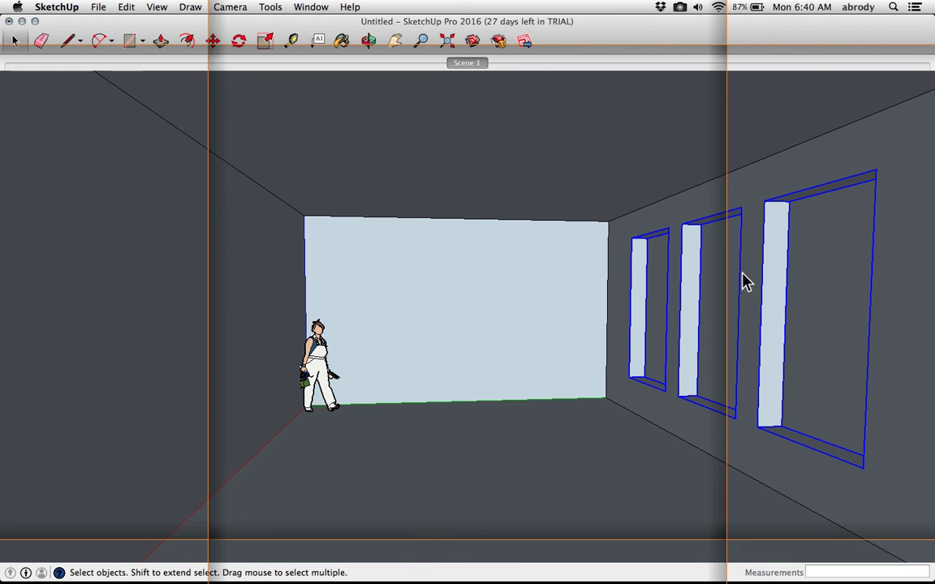
{"action": "key", "text": "super+v"}
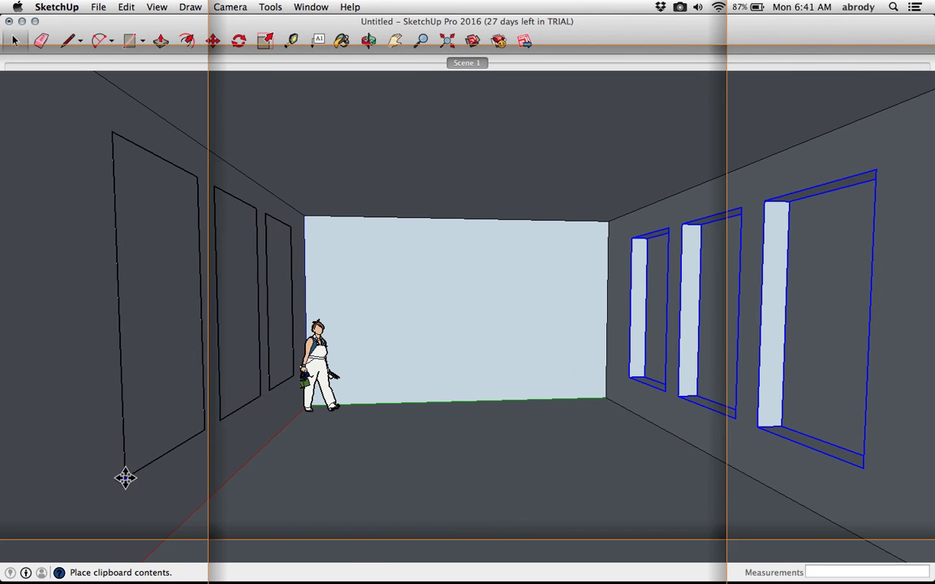
{"action": "left_click", "coordinate": [109, 487]}
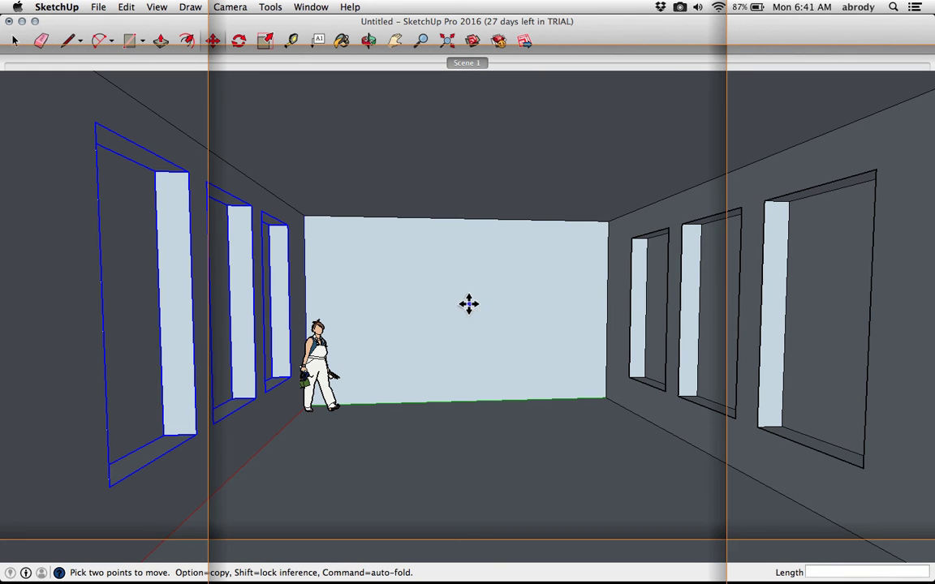
{"action": "left_click", "coordinate": [254, 397]}
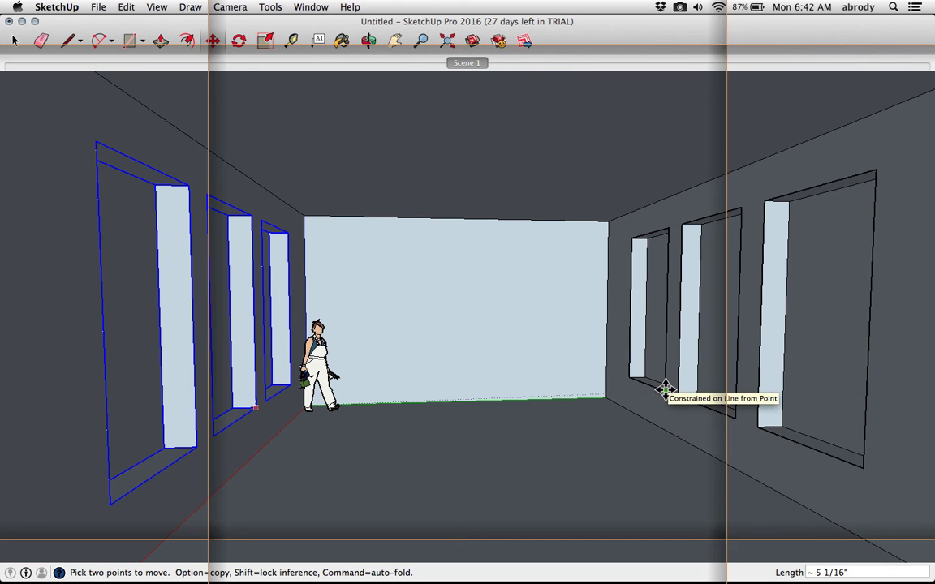
{"action": "left_click", "coordinate": [257, 408]}
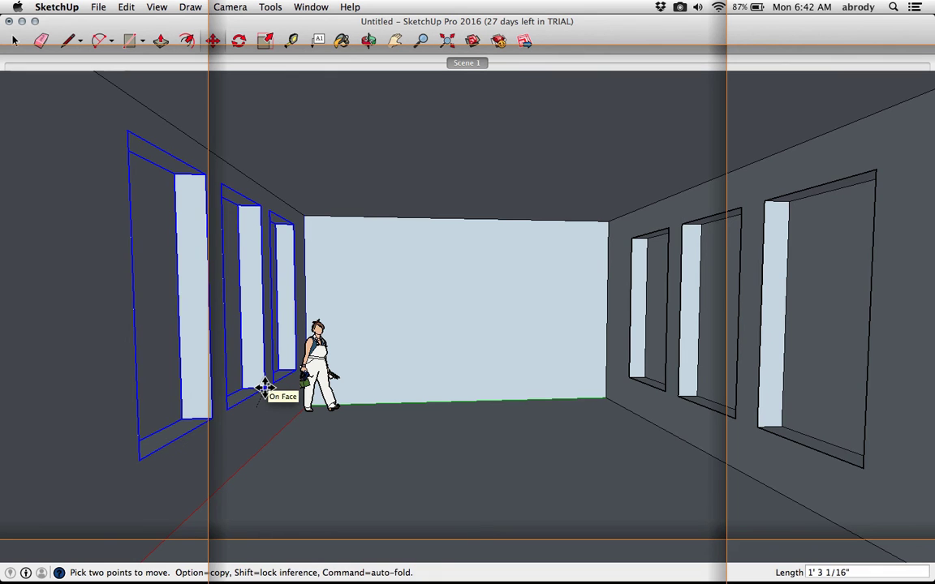
Place the pasted windows on the opposite wall near the back corner, then return to the Scene 1 view
{"action": "left_click", "coordinate": [256, 402]}
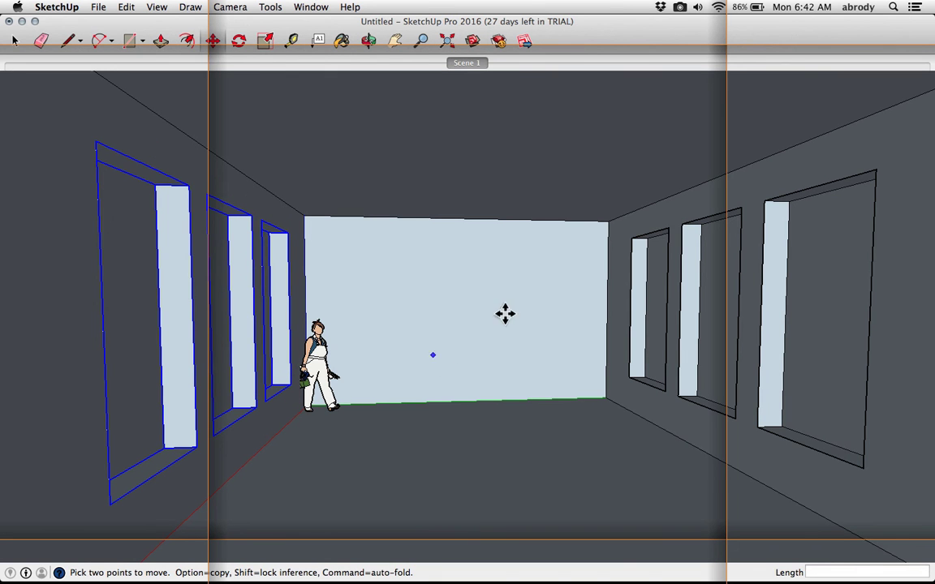
{"action": "middle_click_drag", "start_coordinate": [380, 341], "coordinate": [281, 361]}
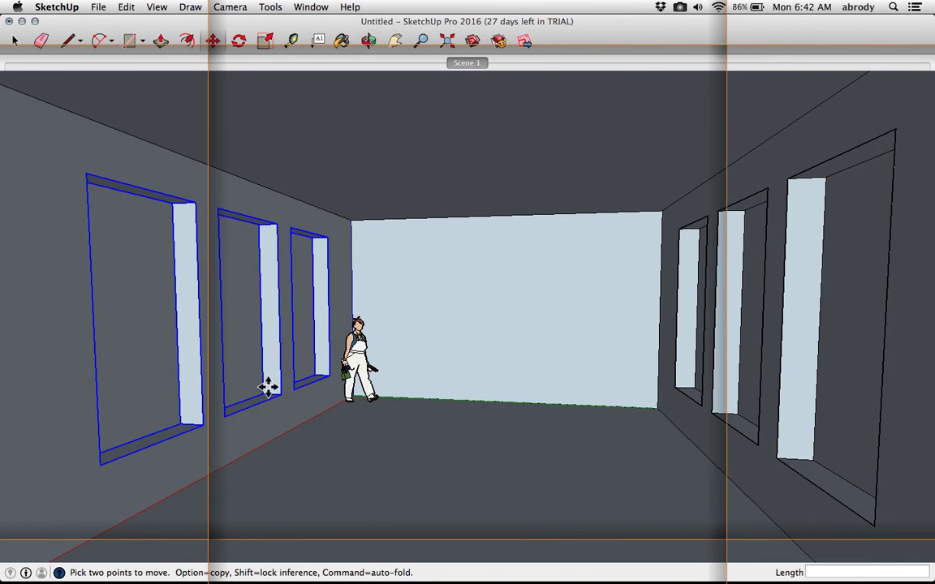
{"action": "left_click", "coordinate": [224, 418]}
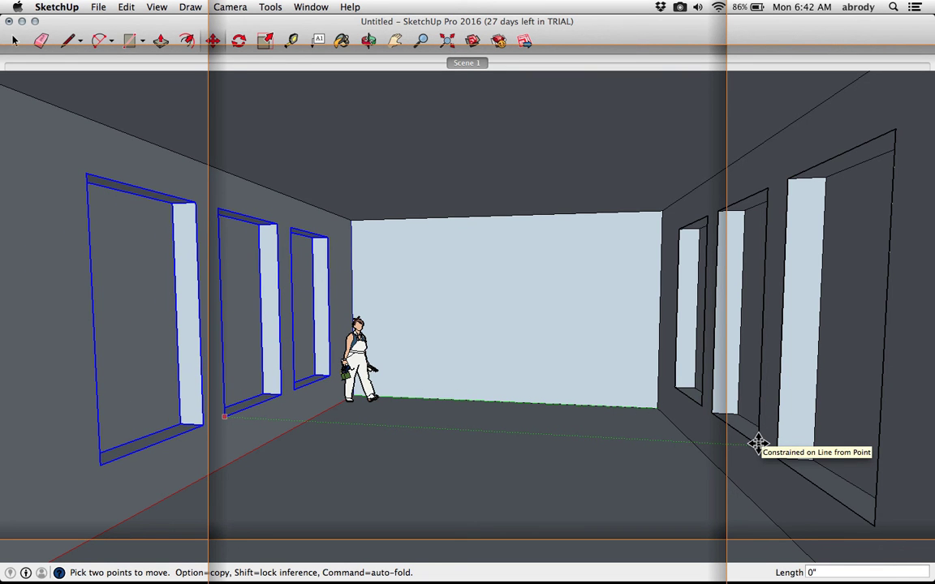
{"action": "left_click", "coordinate": [759, 444]}
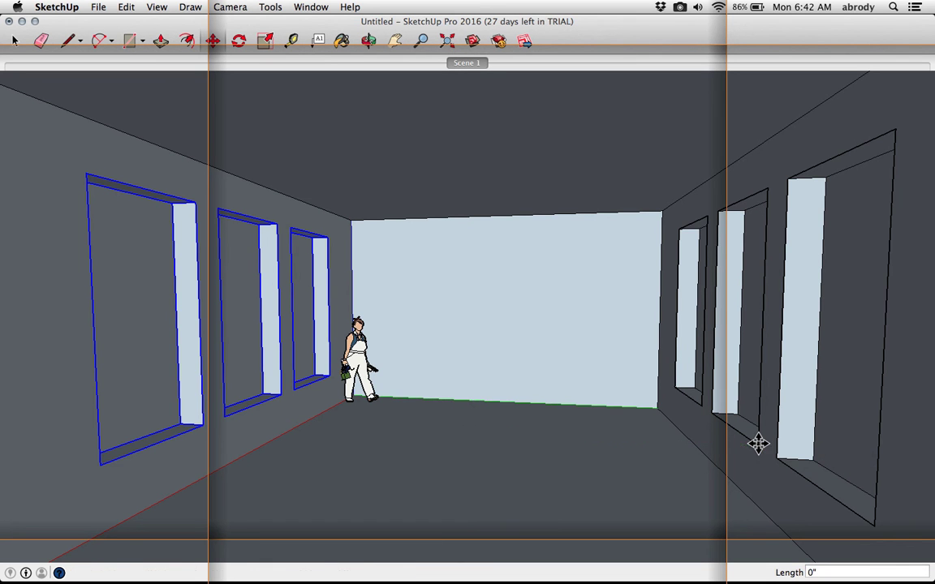
{"action": "mouse_move", "coordinate": [485, 376]}
{"action": "middle_mouse_down"}
{"action": "mouse_move", "coordinate": [467, 380]}
{"action": "mouse_move", "coordinate": [498, 376]}
{"action": "middle_mouse_up"}
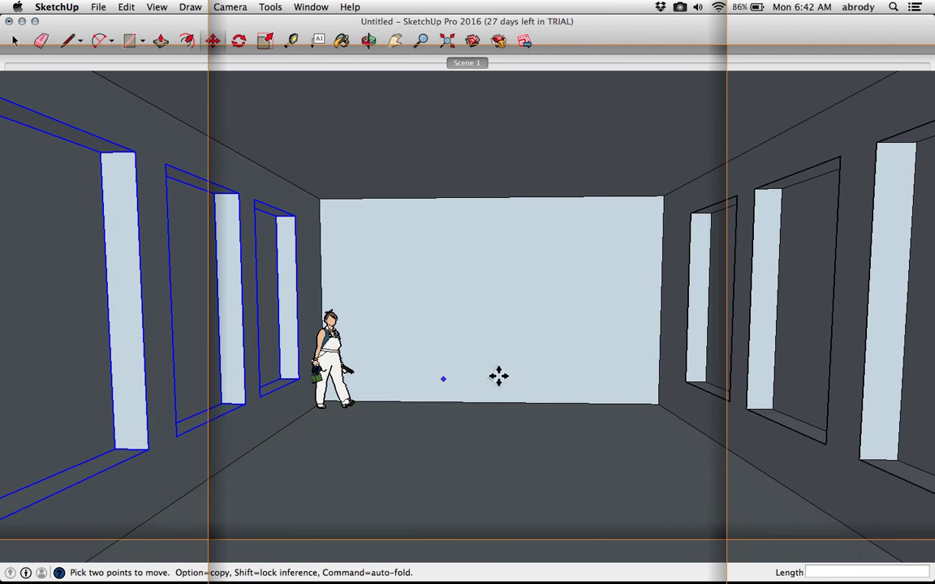
{"action": "left_click", "coordinate": [467, 63]}
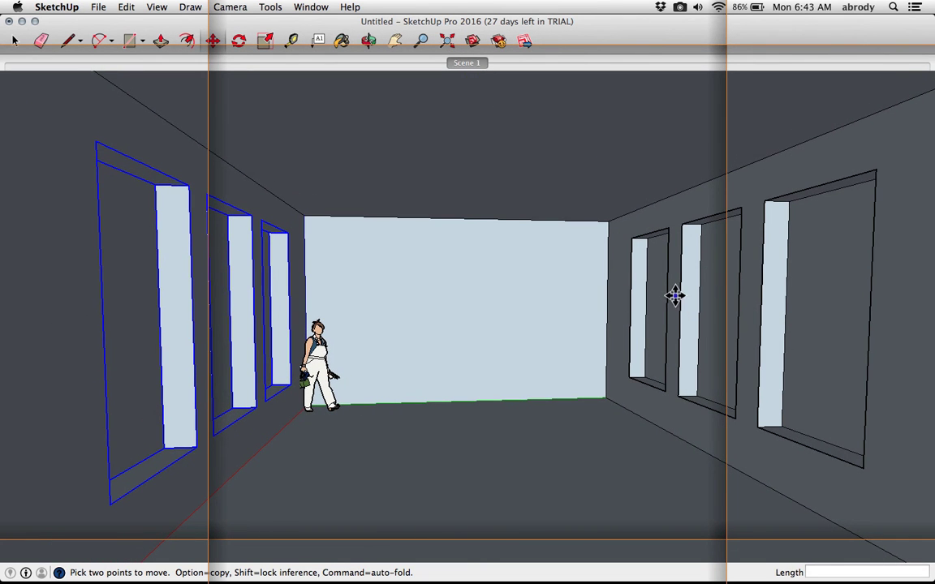
{"action": "key", "text": "space"}
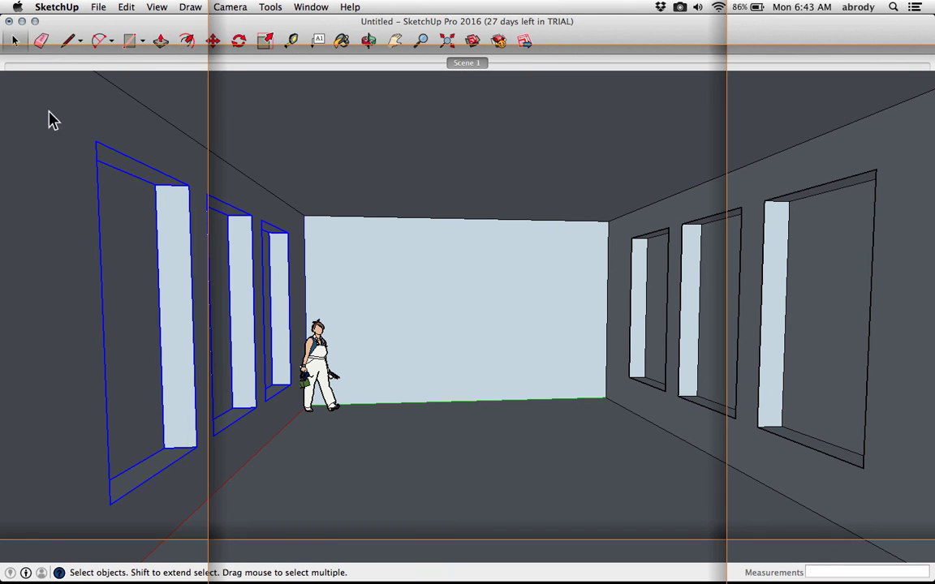
Open the Window component for editing, push/pull its frame about 6 1/2", and exit the component
{"action": "double_click", "coordinate": [655, 304]}
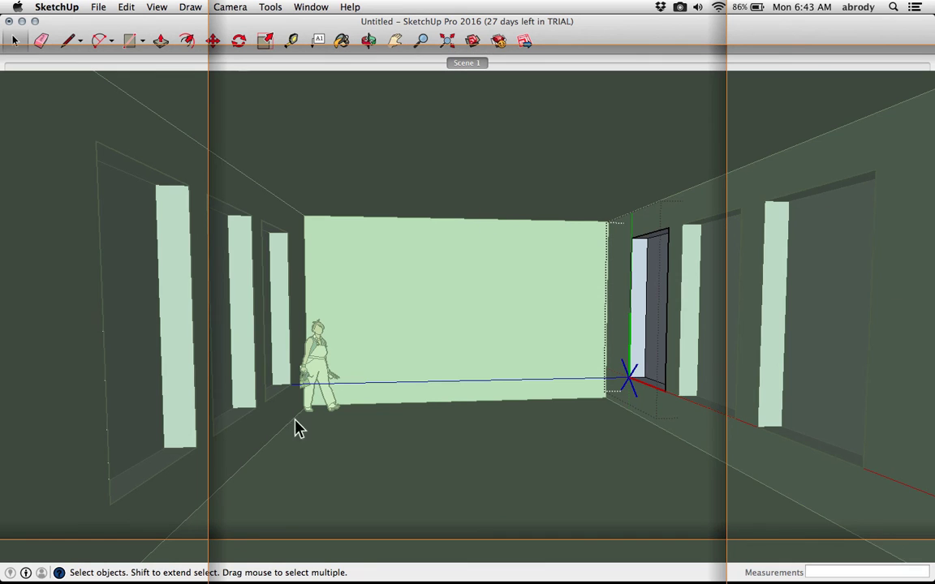
{"action": "scroll", "coordinate": [680, 339], "scroll_direction": "up", "scroll_amount": 8}
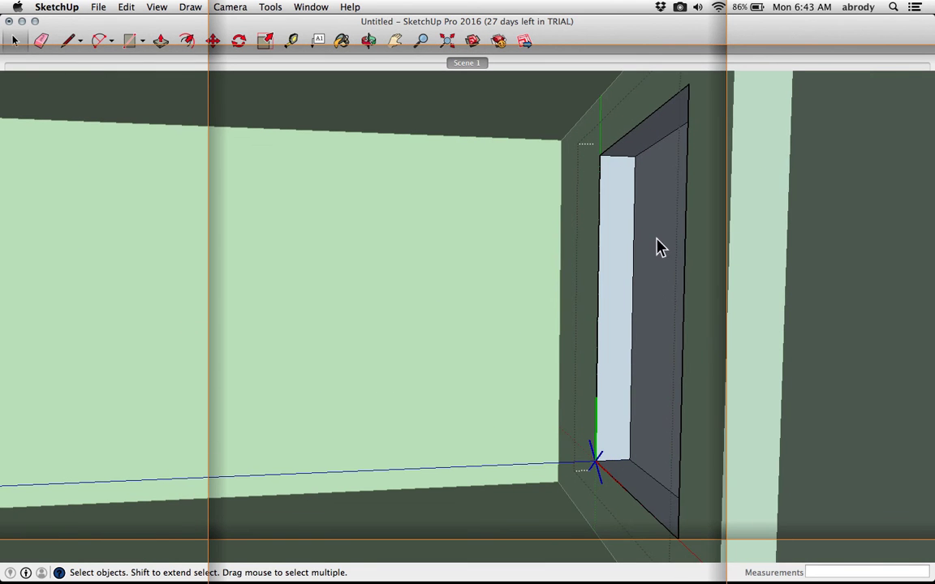
{"action": "key", "text": "p"}
{"action": "left_click_drag", "start_coordinate": [649, 150], "coordinate": [651, 132]}
{"action": "scroll", "coordinate": [641, 211], "scroll_direction": "down", "scroll_amount": 10}
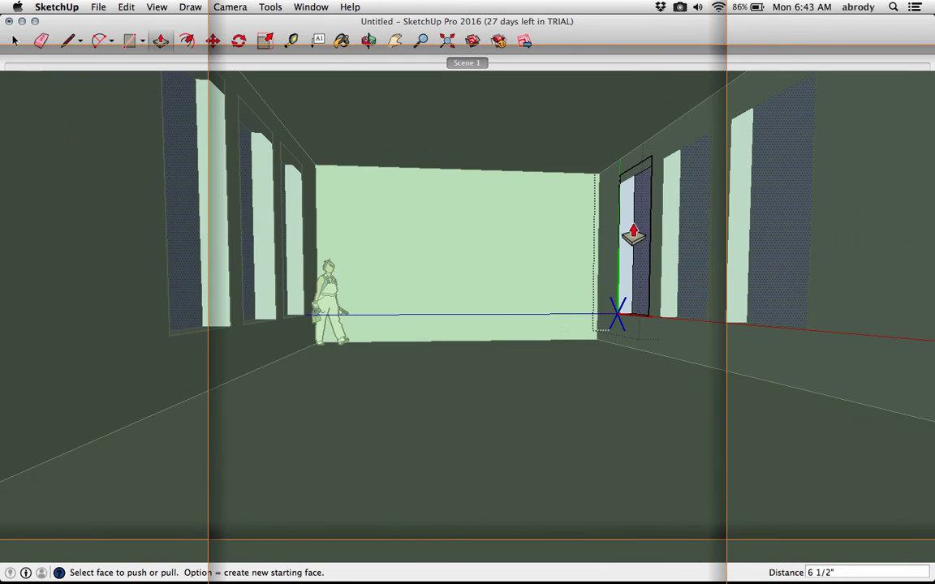
{"action": "key", "text": "space"}
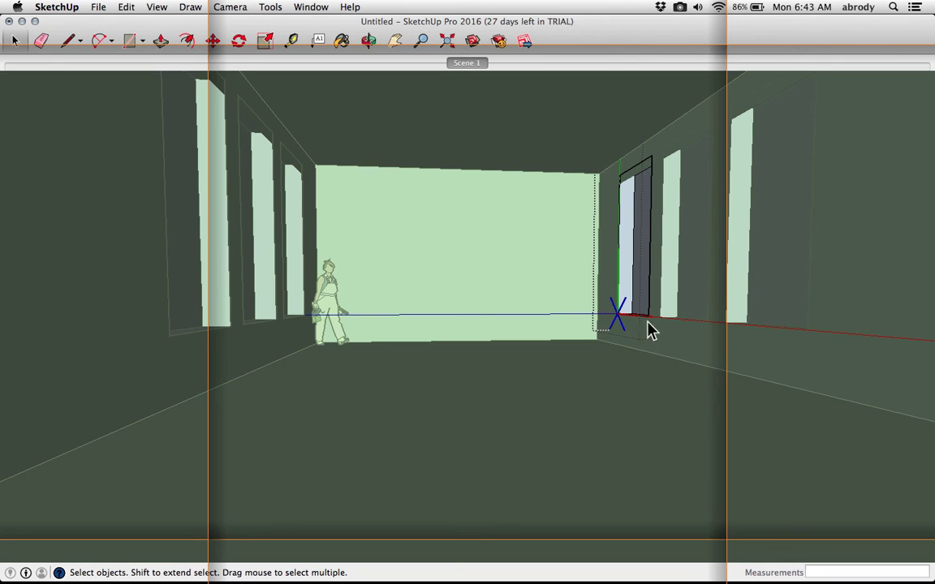
{"action": "scroll", "coordinate": [624, 329], "scroll_direction": "up", "scroll_amount": 3}
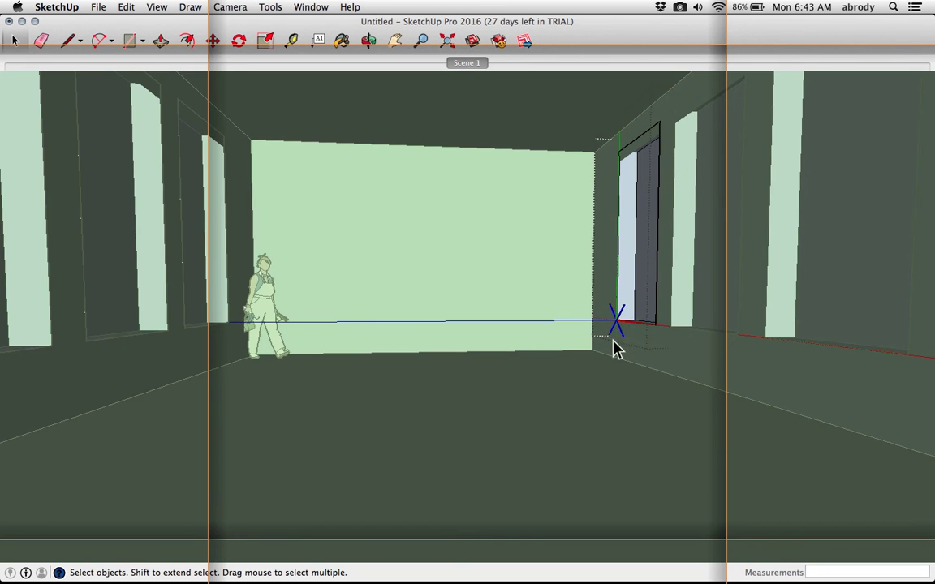
{"action": "scroll", "coordinate": [607, 331], "scroll_direction": "up", "scroll_amount": 1}
{"action": "left_click", "coordinate": [518, 292]}
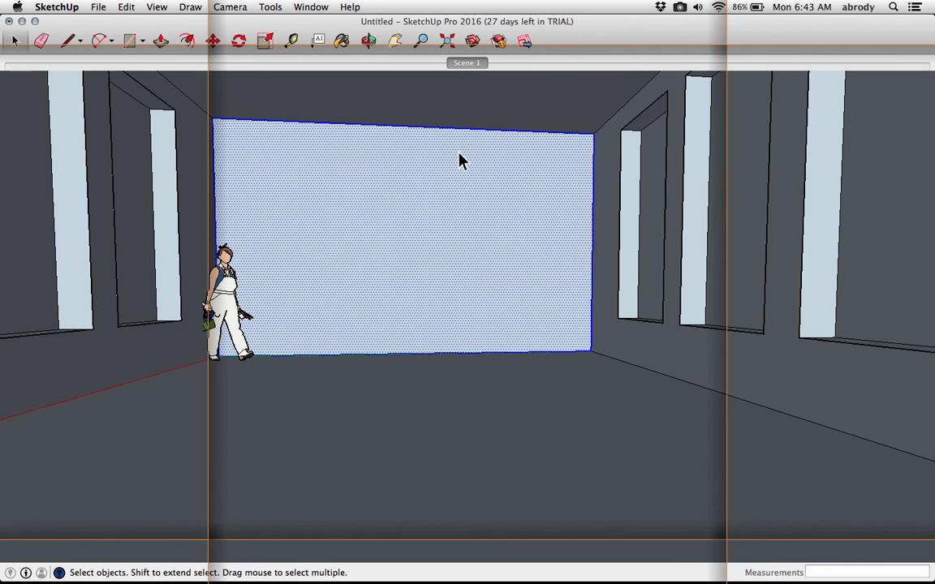
Activate the Paint Bucket and browse the Colors panel's material libraries, color wheel, sliders, crayons and texture palettes
{"action": "scroll", "coordinate": [460, 186], "scroll_direction": "down", "scroll_amount": 3}
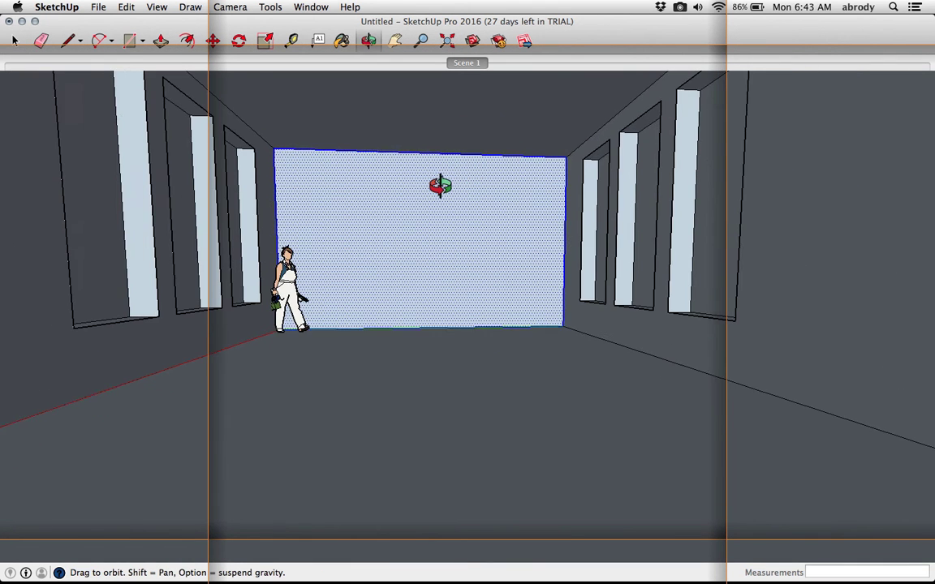
{"action": "middle_click_drag", "start_coordinate": [441, 185], "coordinate": [420, 189]}
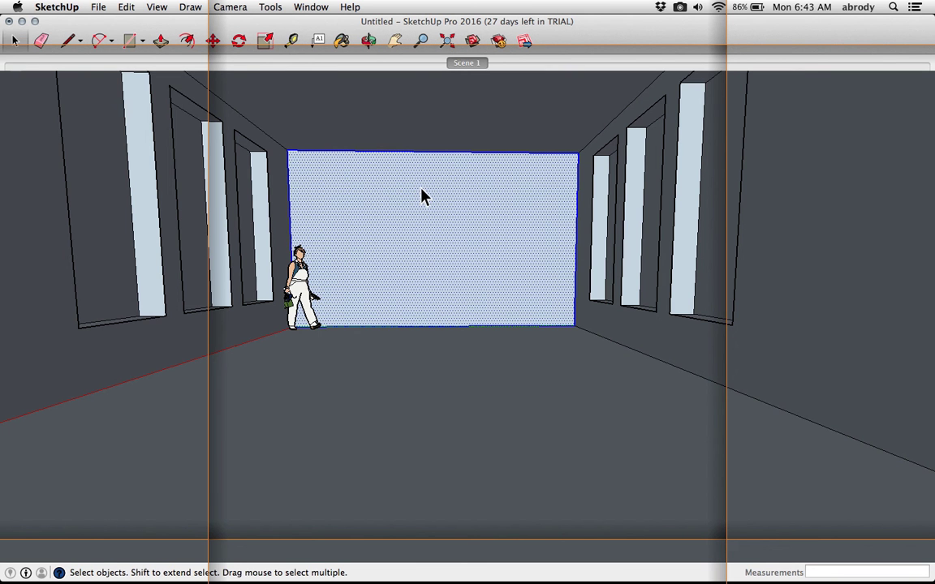
{"action": "mouse_move", "coordinate": [445, 205]}
{"action": "middle_mouse_down", "text": "shift"}
{"action": "mouse_move", "coordinate": [439, 195]}
{"action": "mouse_move", "coordinate": [455, 203]}
{"action": "middle_mouse_up", "text": "shift"}
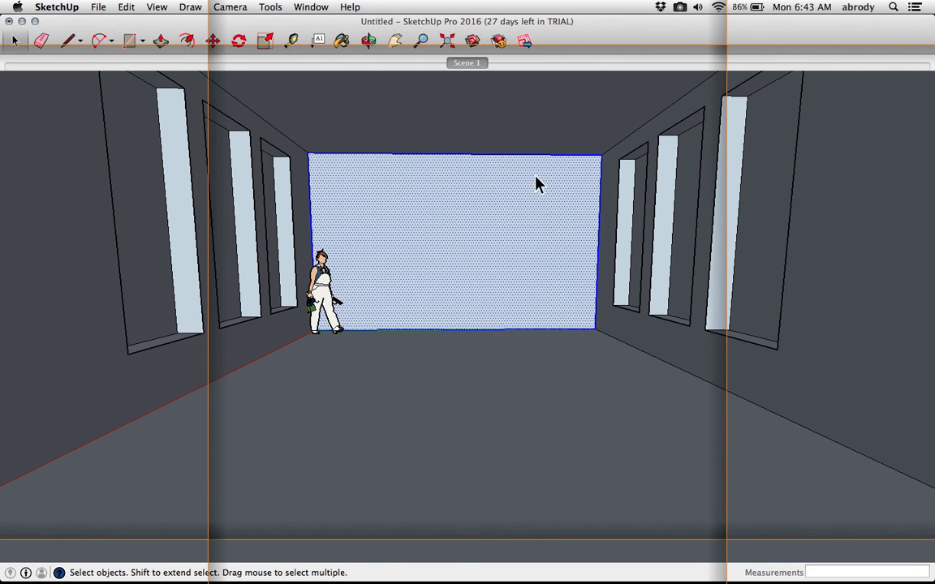
{"action": "left_click", "coordinate": [342, 42]}
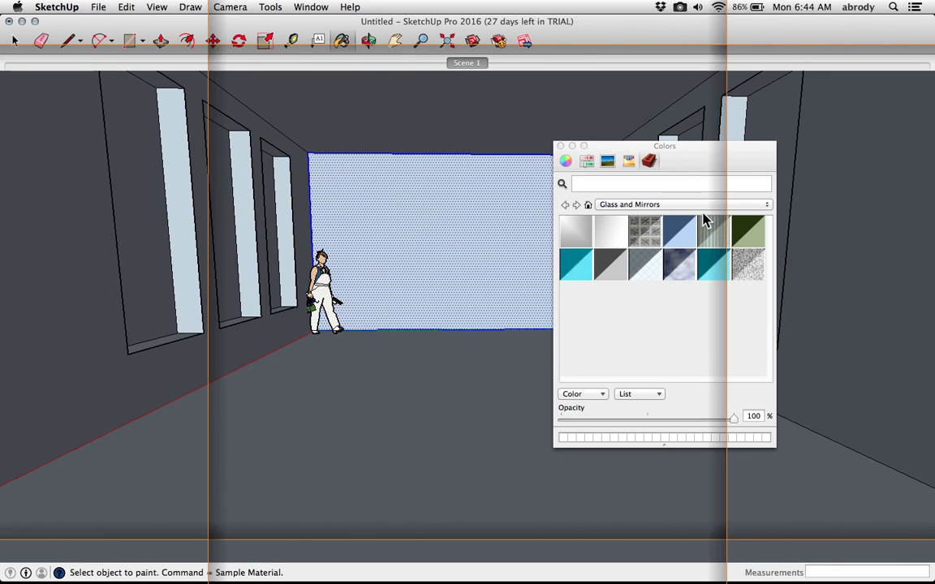
{"action": "left_click", "coordinate": [662, 206]}
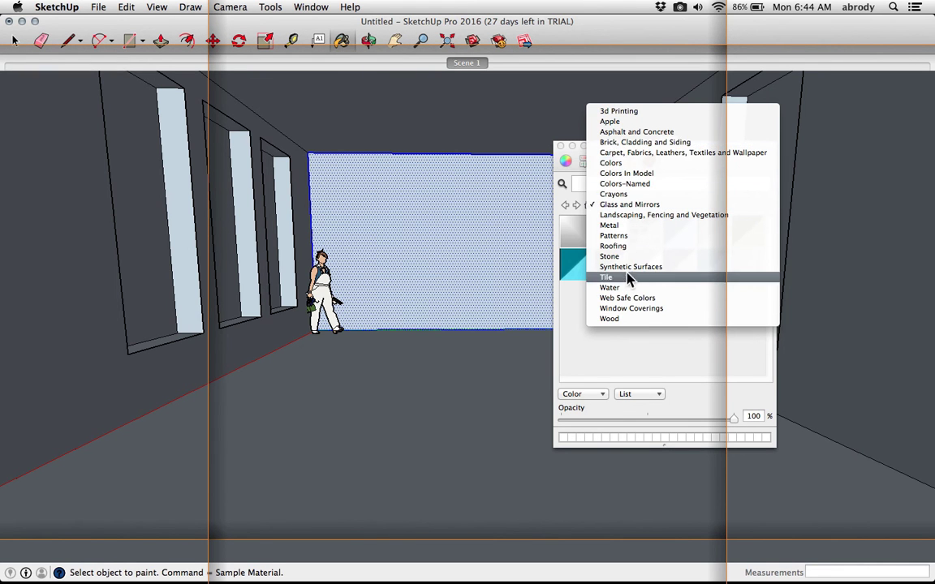
{"action": "left_click", "coordinate": [608, 337]}
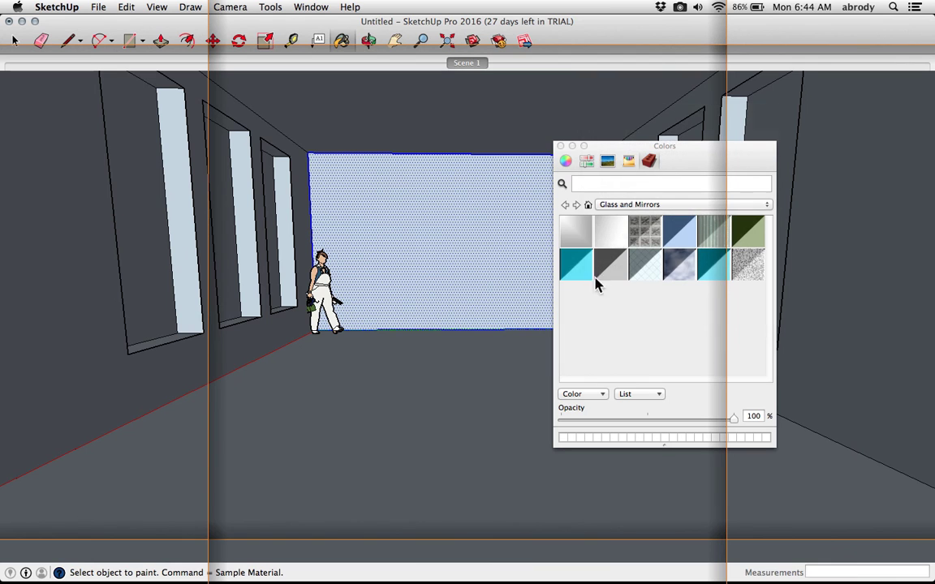
{"action": "left_click", "coordinate": [566, 162]}
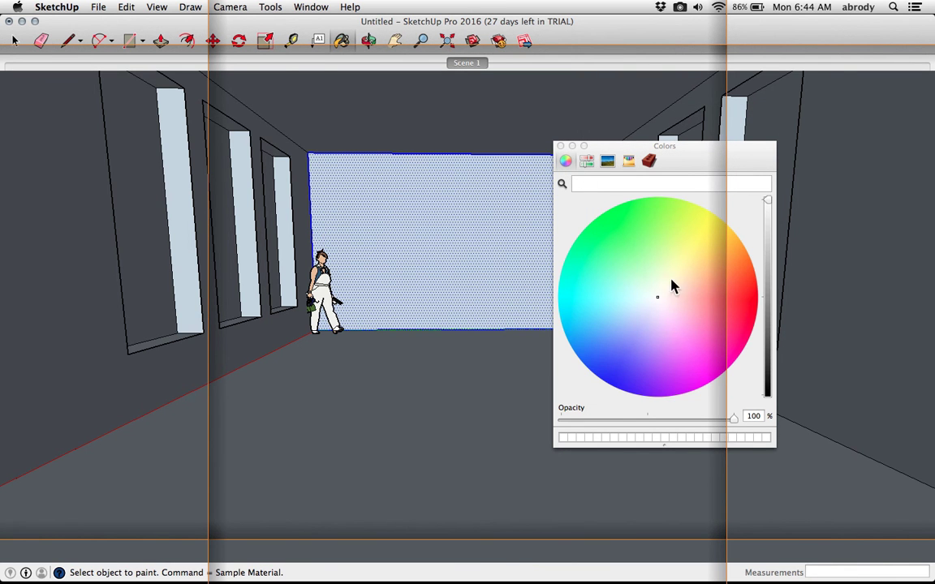
{"action": "left_click", "coordinate": [585, 161]}
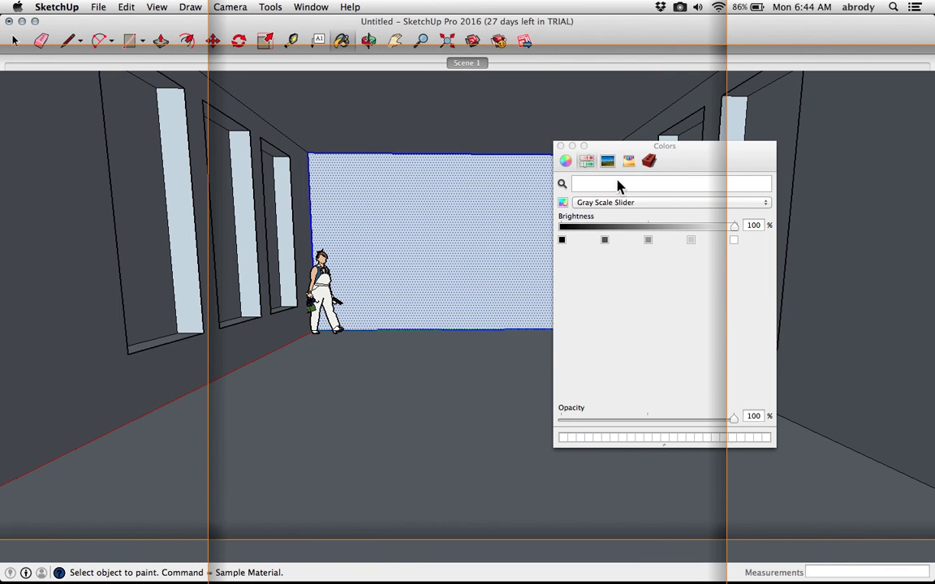
{"action": "left_click", "coordinate": [608, 163]}
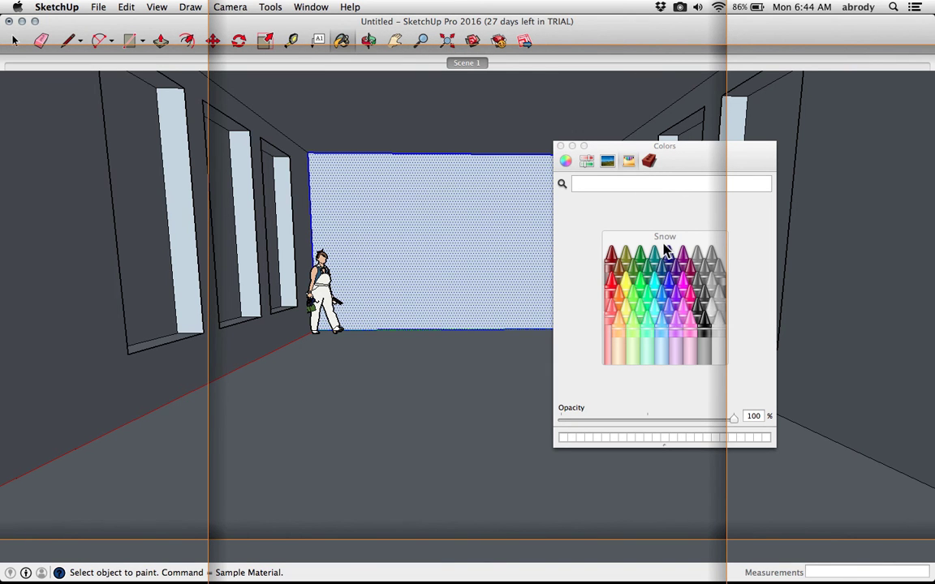
{"action": "left_click", "coordinate": [649, 162]}
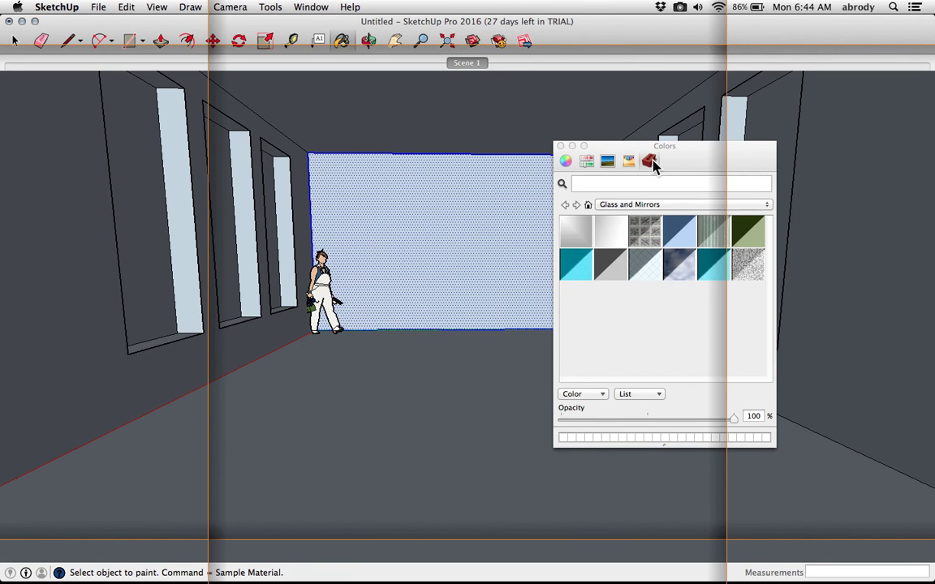
{"action": "left_click", "coordinate": [630, 162]}
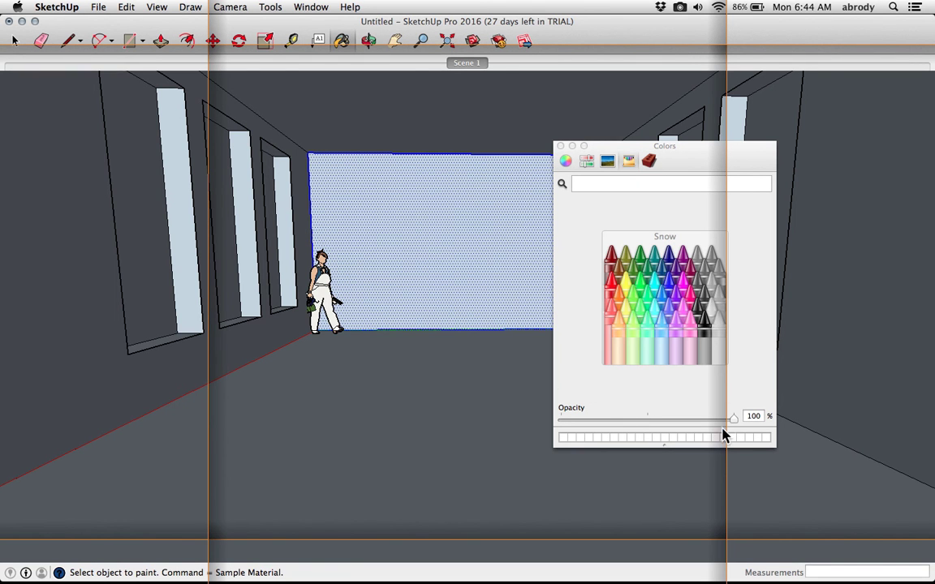
{"action": "mouse_move", "coordinate": [735, 423]}
{"action": "left_mouse_down"}
{"action": "mouse_move", "coordinate": [685, 428]}
{"action": "mouse_move", "coordinate": [748, 421]}
{"action": "left_mouse_up"}
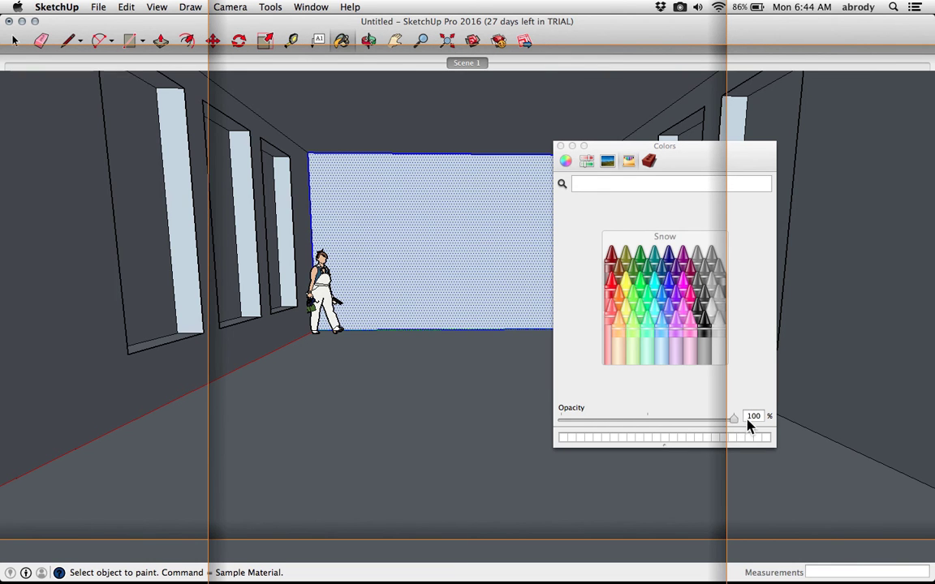
{"action": "left_click", "coordinate": [649, 162]}
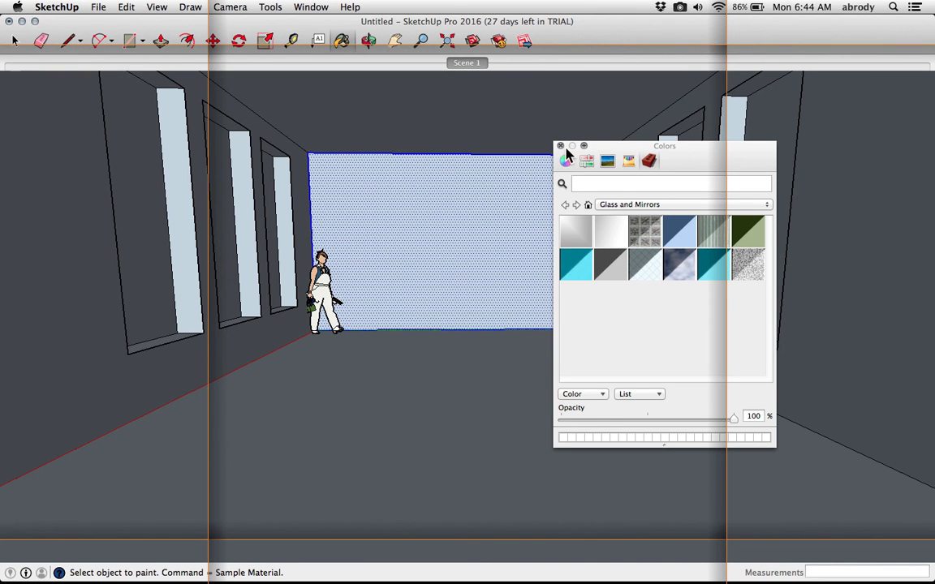
Pick a tiled material from the Carpet, Fabrics, Leathers, Textiles and Wallpaper library and paint the floor with it
{"action": "left_click_drag", "start_coordinate": [651, 143], "coordinate": [420, 198]}
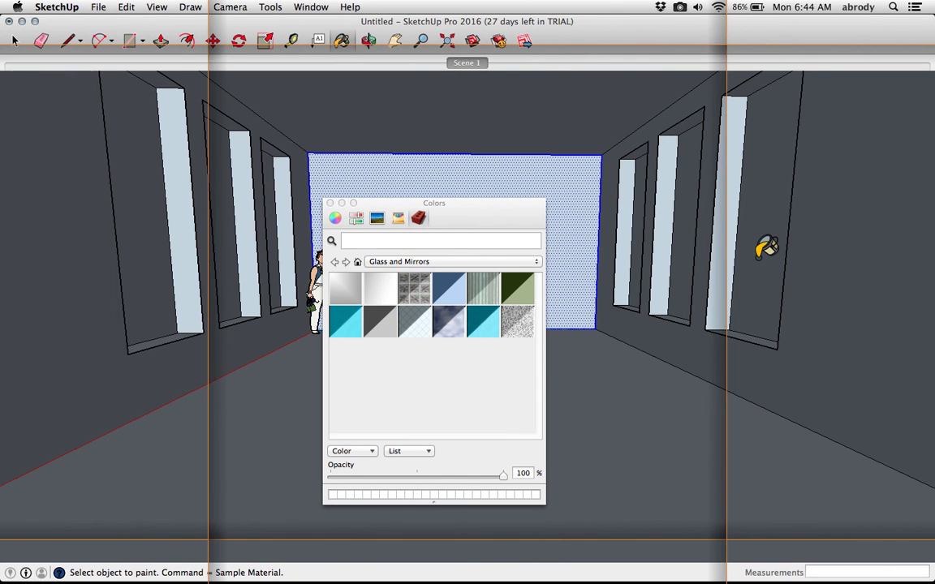
{"action": "left_click", "coordinate": [506, 263]}
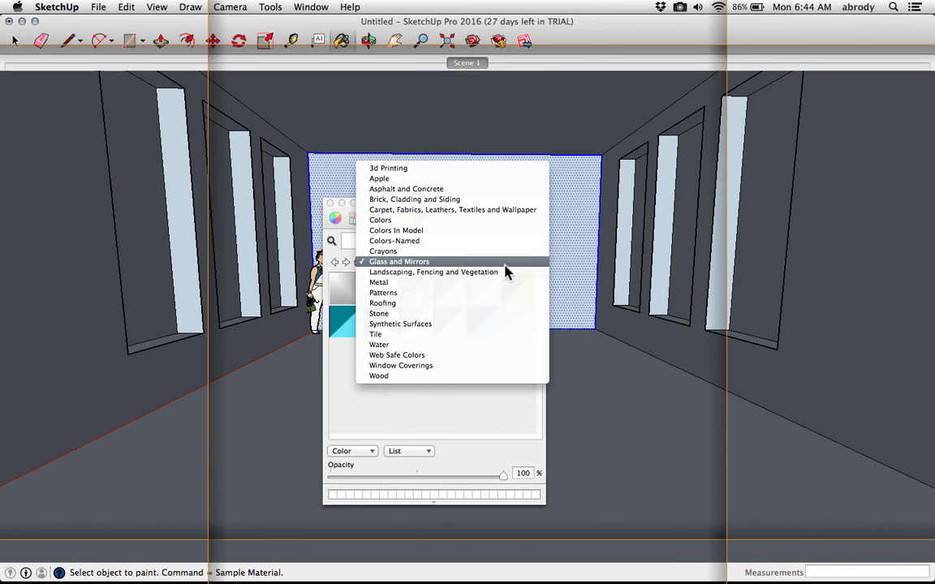
{"action": "left_click", "coordinate": [471, 211]}
{"action": "left_click", "coordinate": [457, 265]}
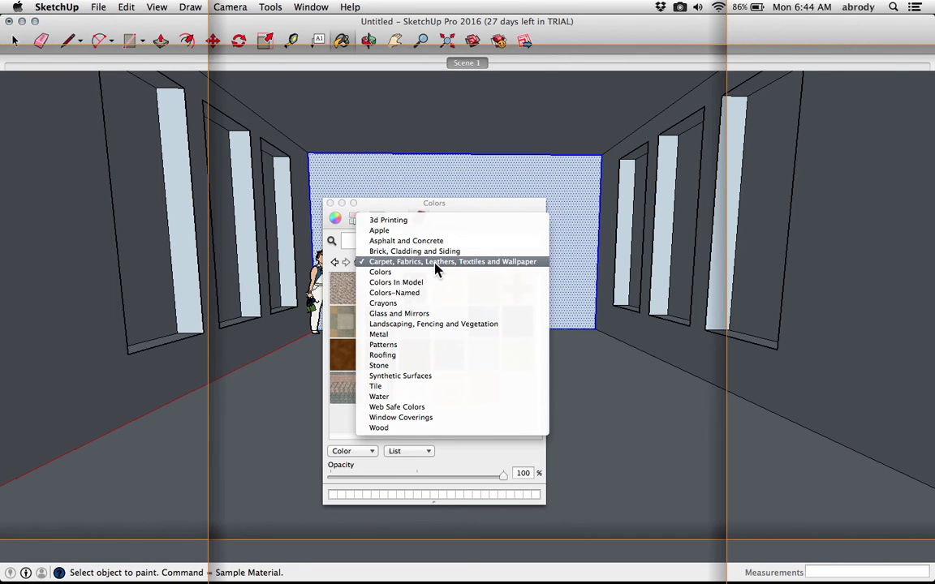
{"action": "left_click", "coordinate": [436, 265]}
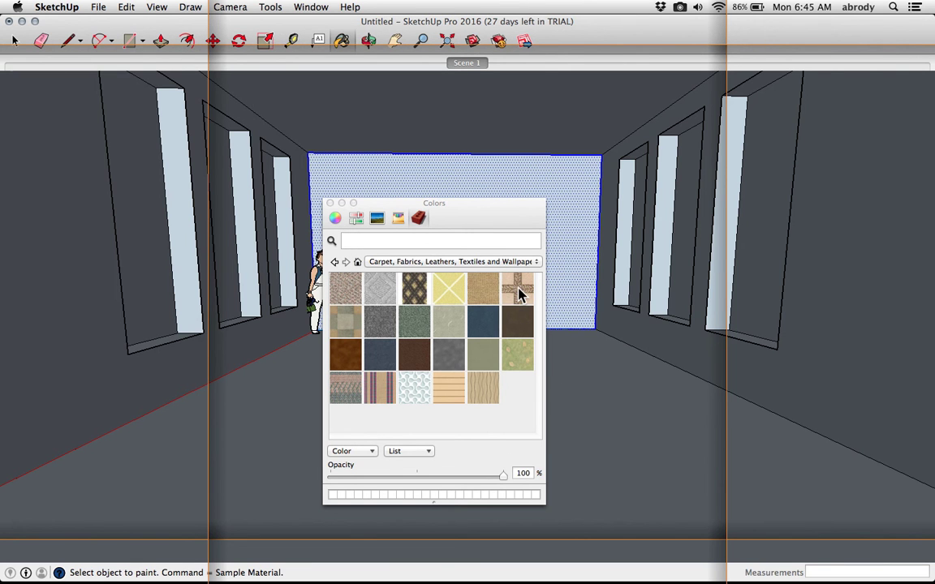
{"action": "left_click", "coordinate": [519, 294]}
{"action": "left_click", "coordinate": [604, 365]}
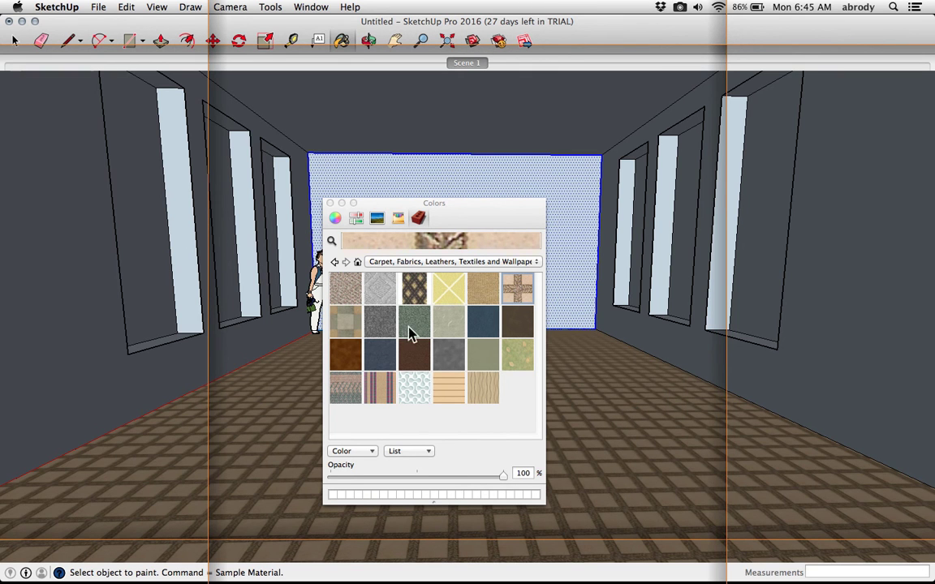
Using the color wheel, paint the right wall red and the back wall green
{"action": "left_click", "coordinate": [356, 219]}
{"action": "left_click", "coordinate": [336, 219]}
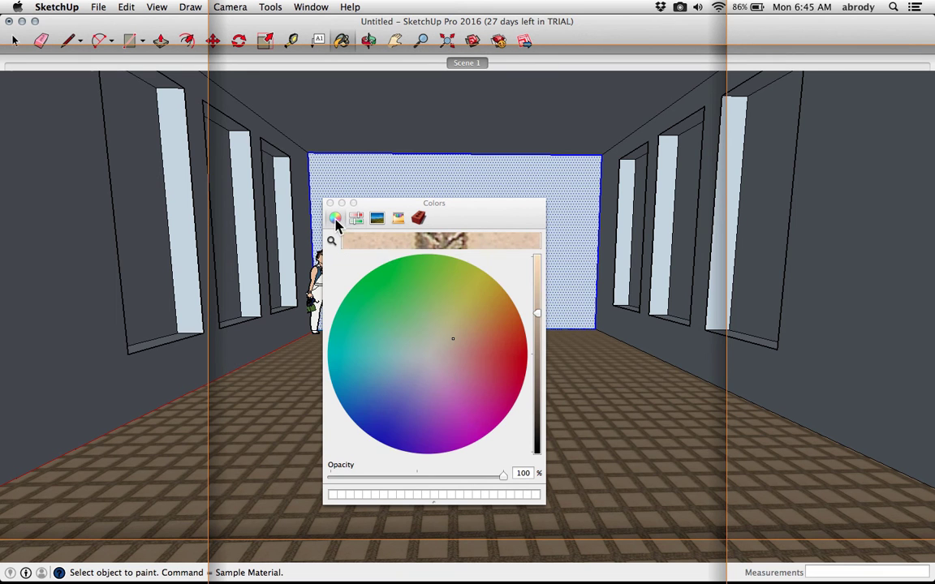
{"action": "left_click", "coordinate": [503, 359]}
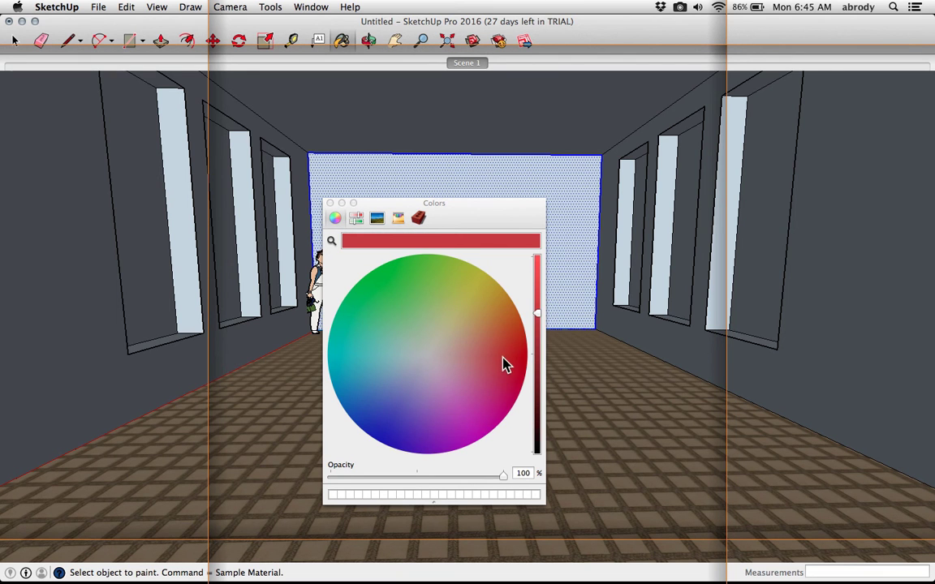
{"action": "left_click", "coordinate": [834, 296]}
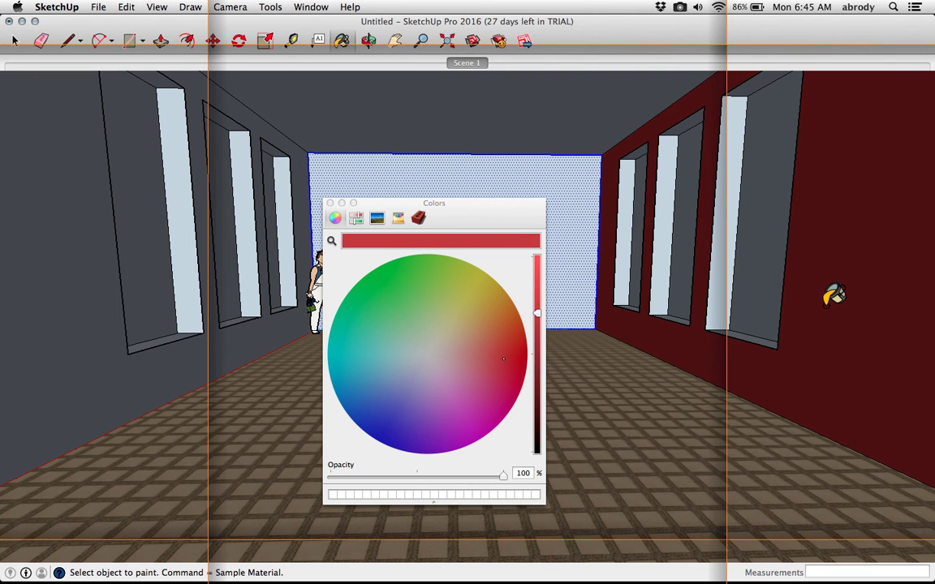
{"action": "left_click", "coordinate": [376, 305]}
{"action": "left_click", "coordinate": [427, 166]}
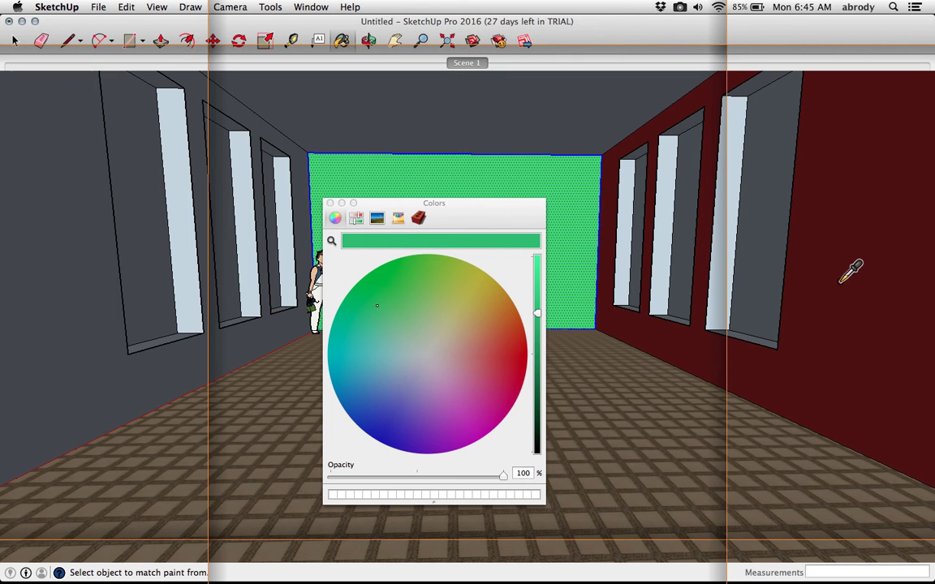
Sample the right wall's dark red and paint the back and left walls with it, then close the Colors panel
{"action": "left_click", "coordinate": [851, 272]}
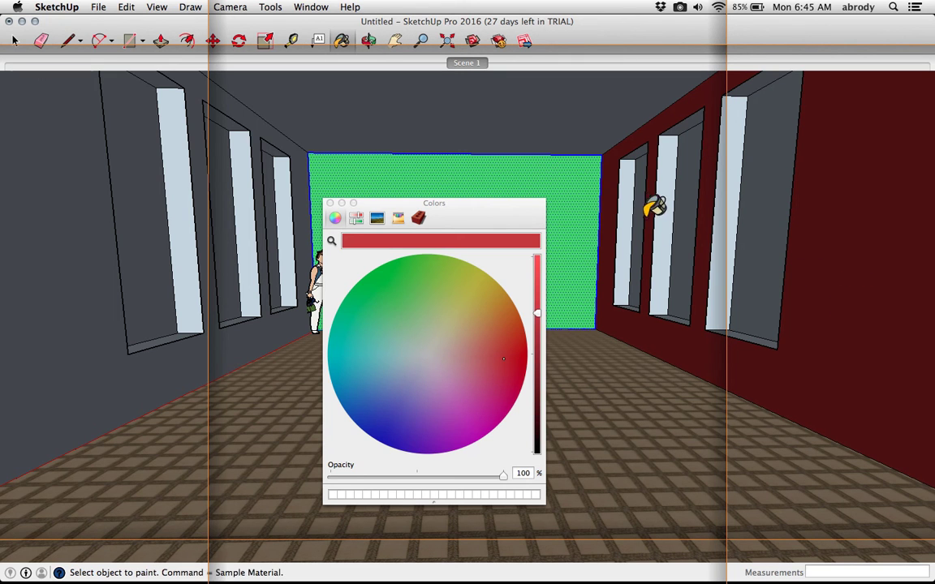
{"action": "left_click", "coordinate": [568, 178]}
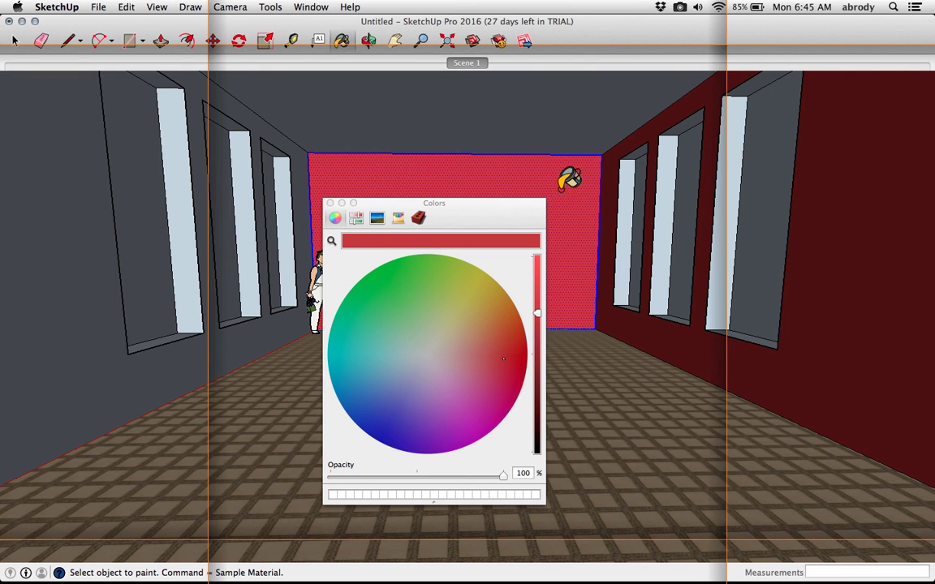
{"action": "left_click", "coordinate": [175, 346]}
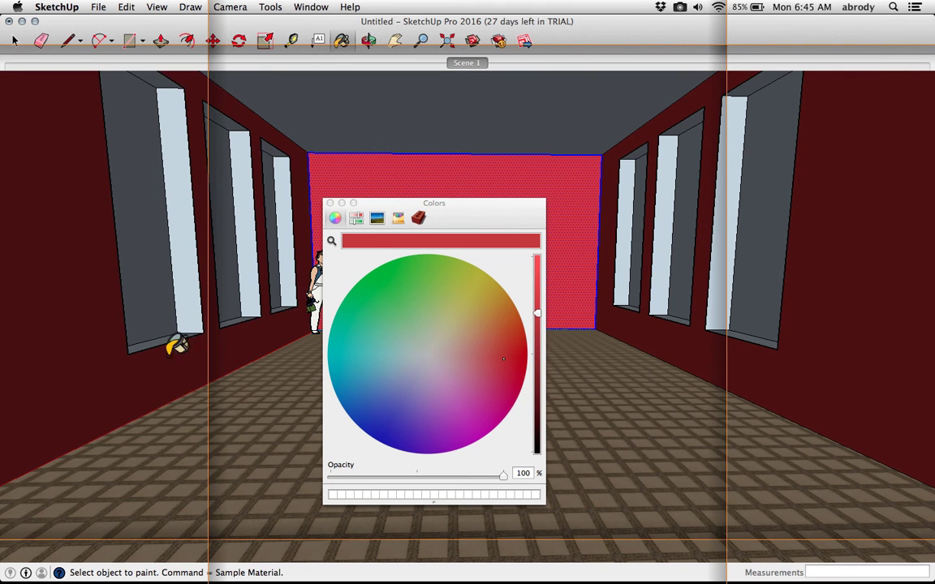
{"action": "left_click", "coordinate": [330, 203]}
{"action": "mouse_move", "coordinate": [470, 267]}
{"action": "middle_mouse_down"}
{"action": "mouse_move", "coordinate": [442, 294]}
{"action": "mouse_move", "coordinate": [398, 290]}
{"action": "mouse_move", "coordinate": [405, 295]}
{"action": "middle_mouse_up"}
{"action": "scroll", "coordinate": [405, 294], "scroll_direction": "down", "scroll_amount": 1}
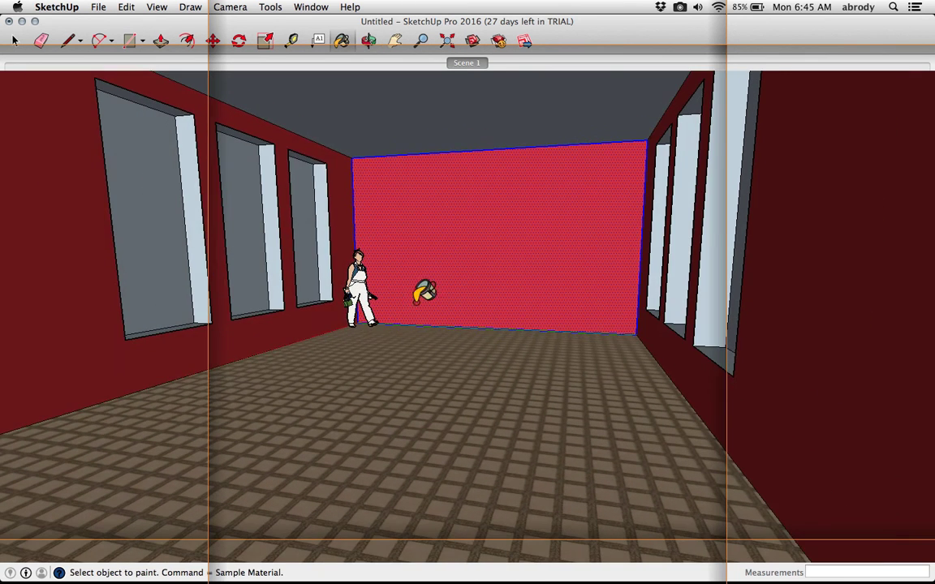
{"action": "scroll", "coordinate": [446, 210], "scroll_direction": "up", "scroll_amount": 3}
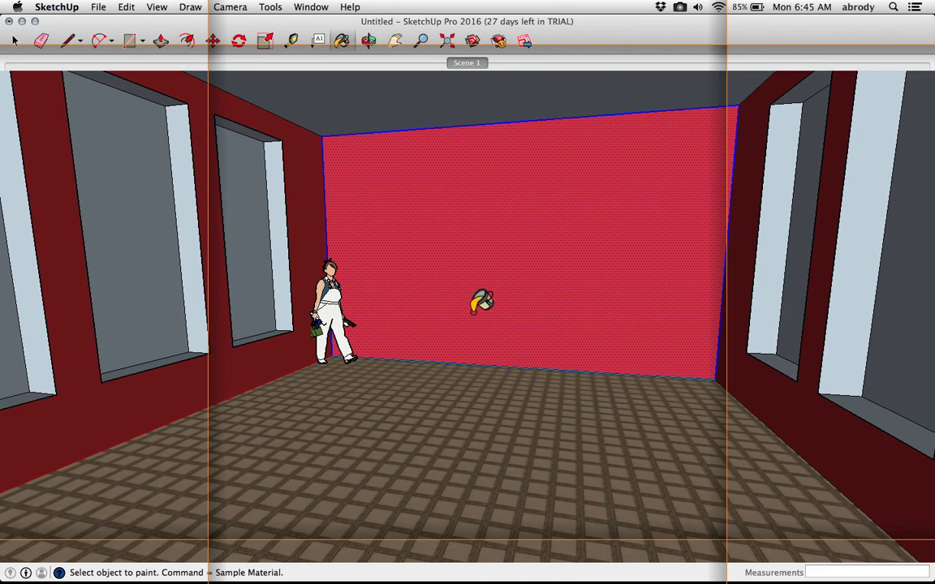
{"action": "key", "text": "space"}
{"action": "left_click", "coordinate": [507, 408]}
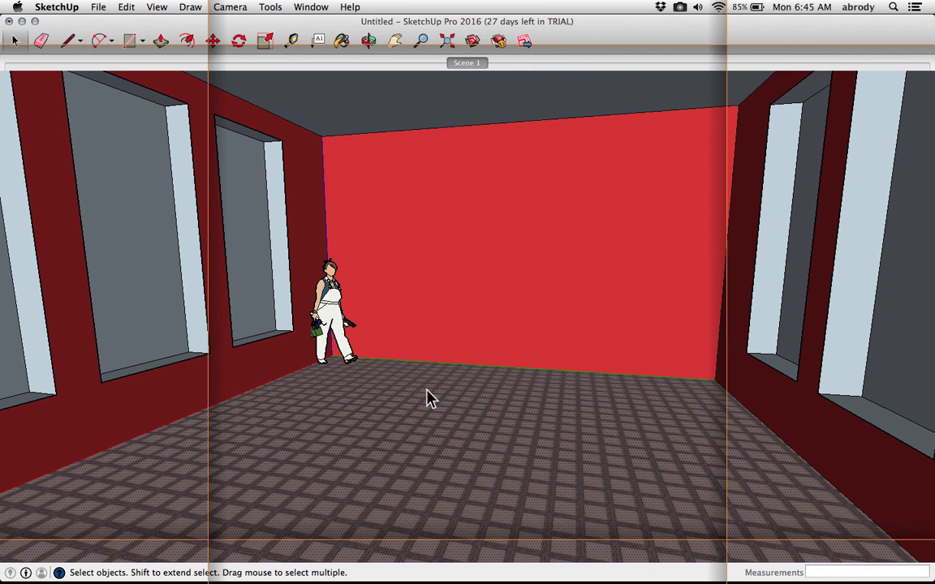
{"action": "middle_click_drag", "start_coordinate": [365, 367], "coordinate": [382, 344]}
{"action": "scroll", "coordinate": [384, 334], "scroll_direction": "down", "scroll_amount": 1}
{"action": "left_click", "coordinate": [467, 63]}
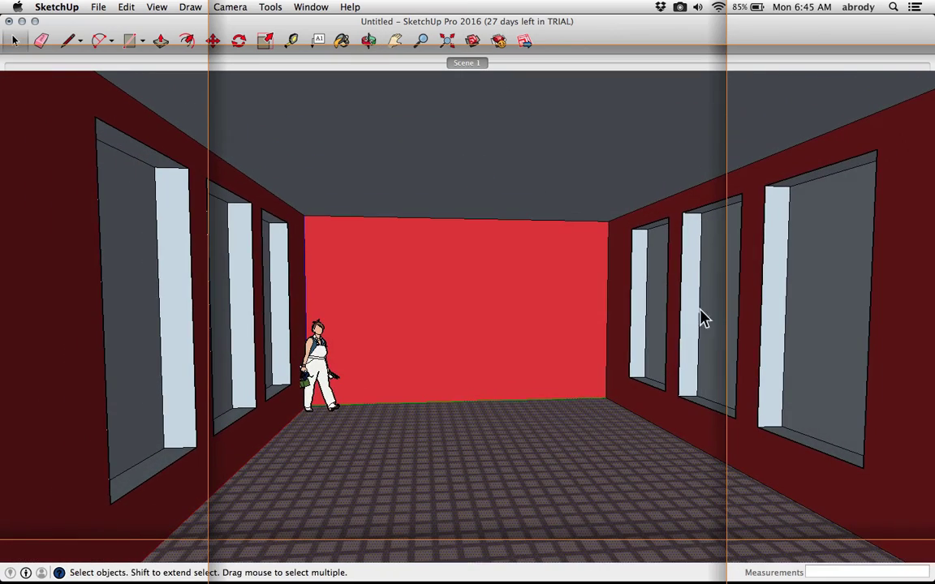
Try to paint the selected window component with a translucent glass from the Glass and Mirrors library, then undo it
{"action": "left_click", "coordinate": [712, 305]}
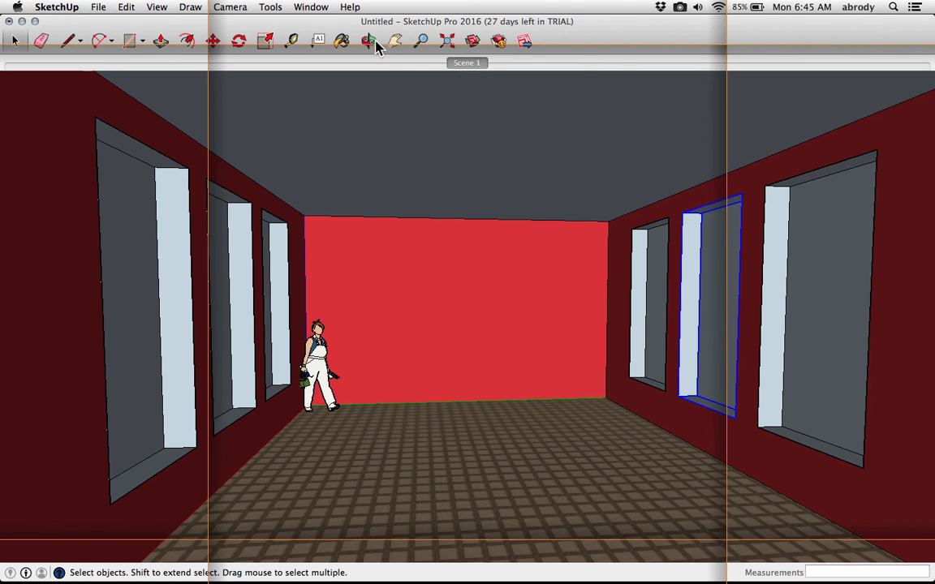
{"action": "left_click", "coordinate": [342, 40]}
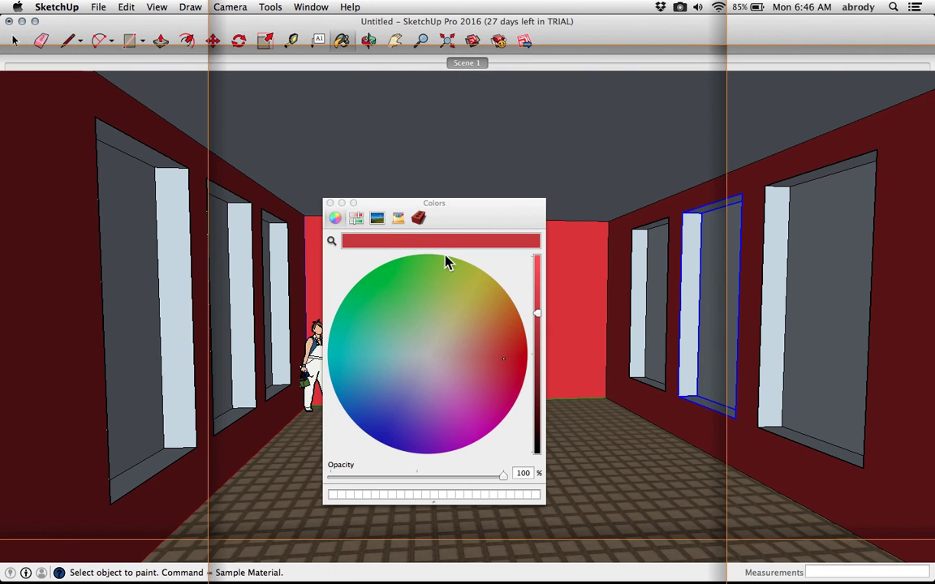
{"action": "left_click", "coordinate": [418, 218]}
{"action": "left_click", "coordinate": [457, 263]}
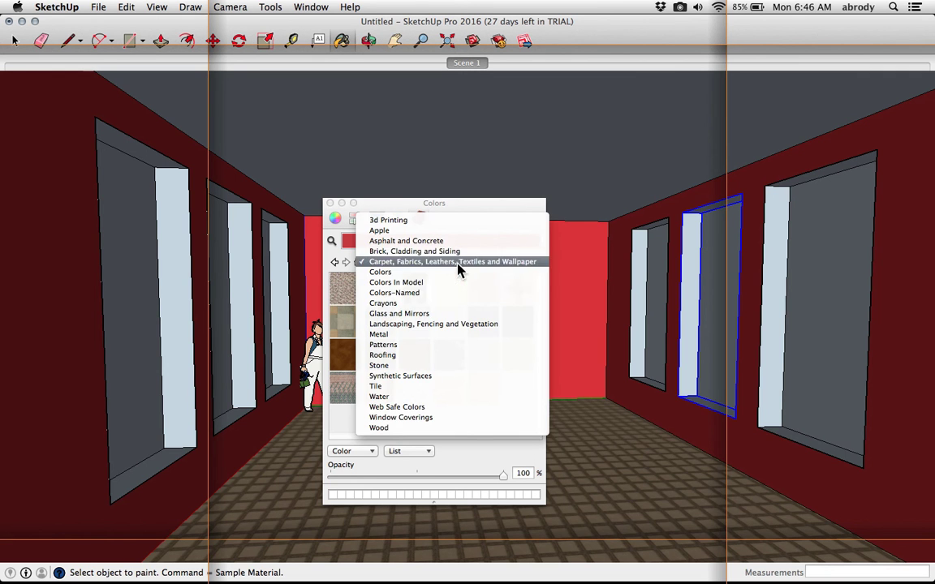
{"action": "left_click", "coordinate": [438, 314]}
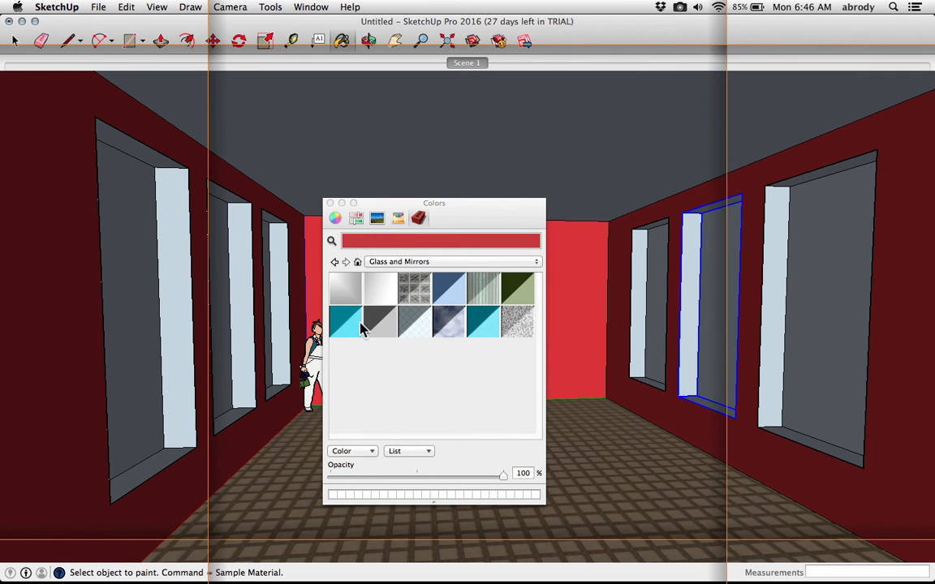
{"action": "left_click", "coordinate": [424, 328]}
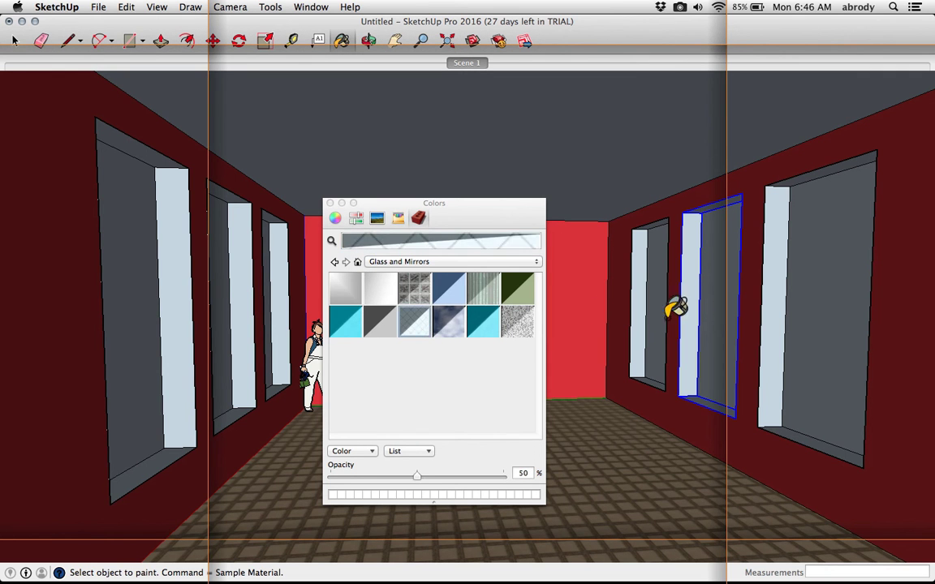
{"action": "left_click", "coordinate": [718, 300]}
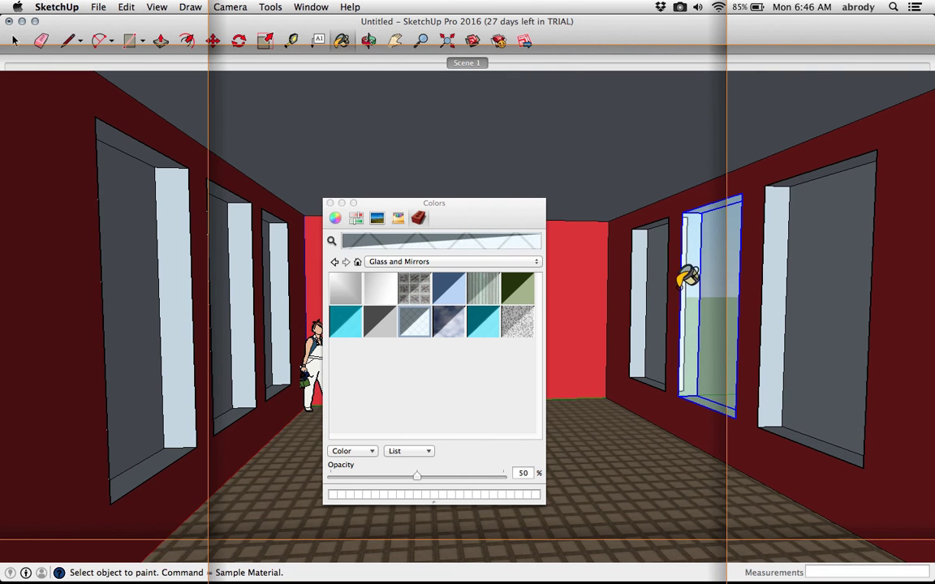
{"action": "scroll", "coordinate": [692, 331], "scroll_direction": "up", "scroll_amount": 3}
{"action": "scroll", "coordinate": [692, 331], "scroll_direction": "up", "scroll_amount": 2}
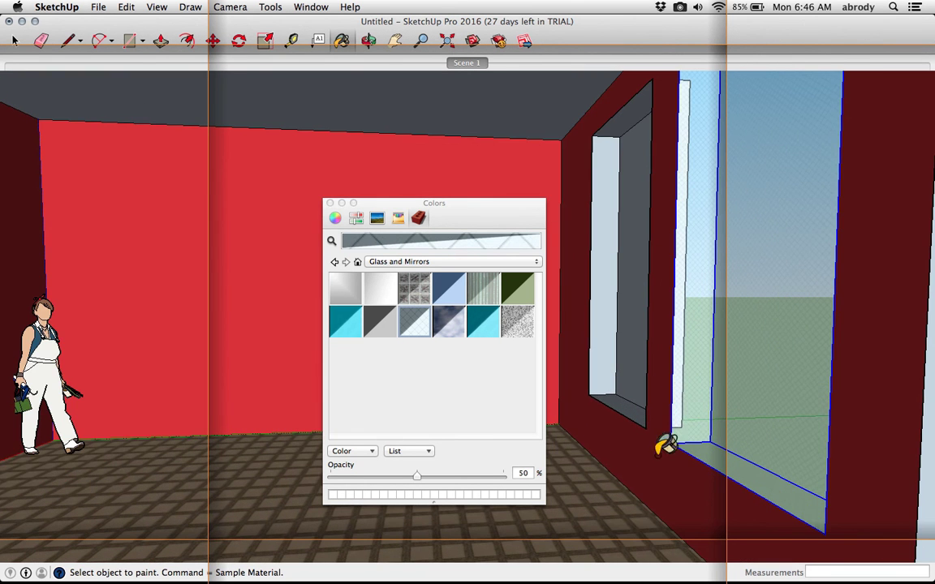
{"action": "key", "text": "super+z"}
Open the window component for editing and paint its pane with the translucent Glass and Mirrors material
{"action": "scroll", "coordinate": [687, 425], "scroll_direction": "down", "scroll_amount": 1}
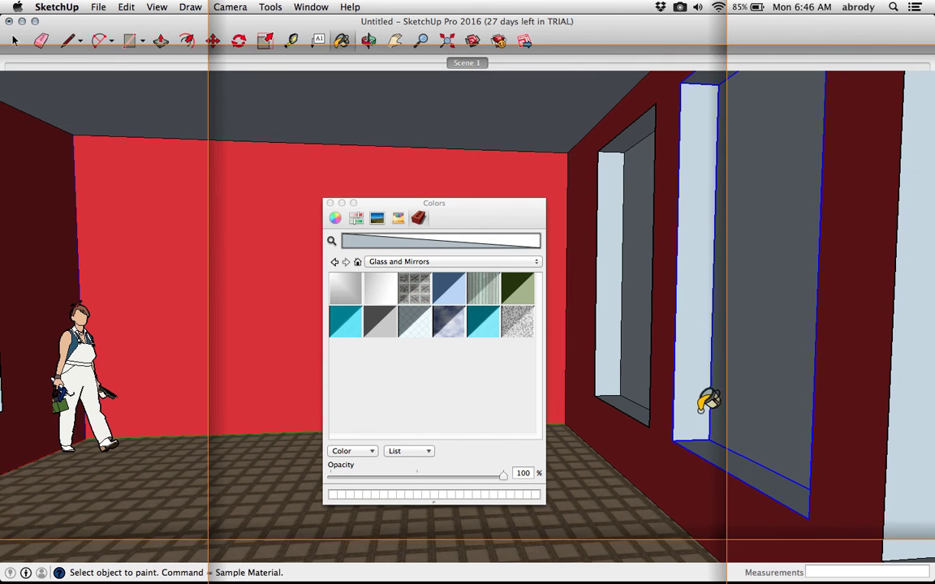
{"action": "key", "text": "space"}
{"action": "middle_click_drag", "start_coordinate": [800, 342], "coordinate": [814, 355]}
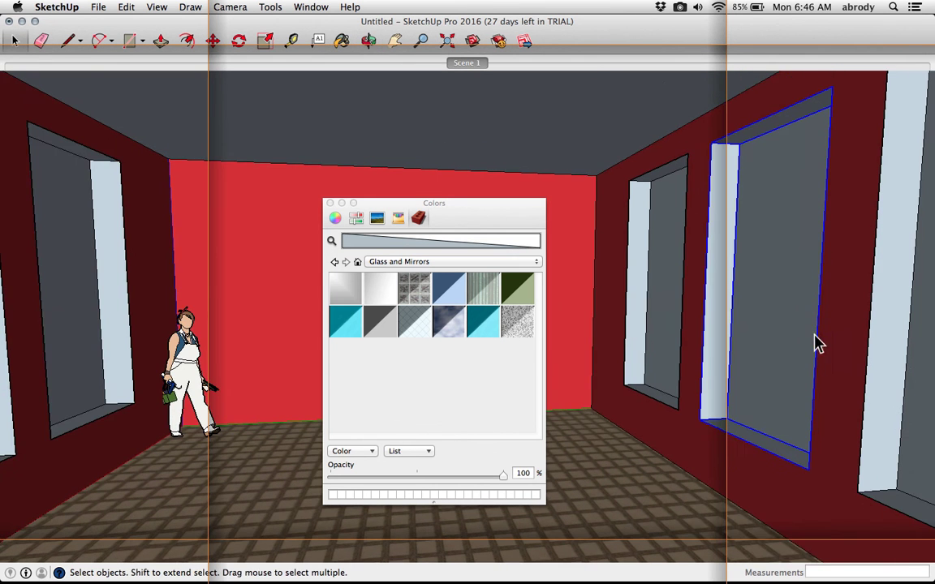
{"action": "double_click", "coordinate": [794, 273]}
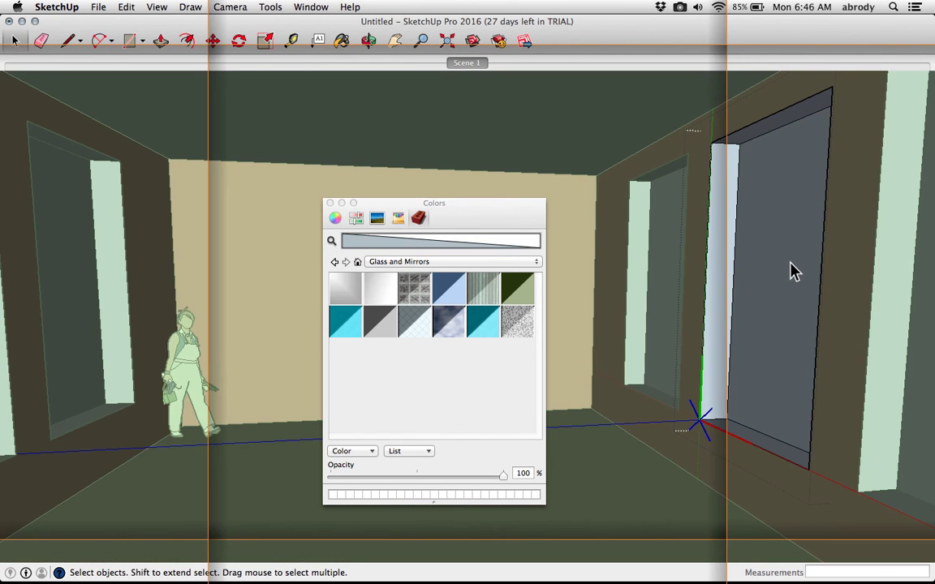
{"action": "left_click", "coordinate": [420, 326]}
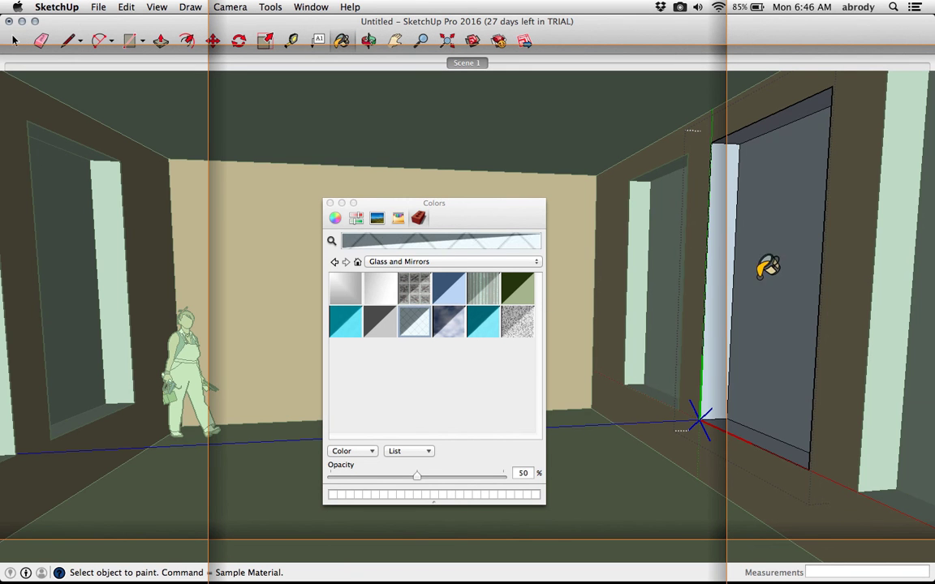
{"action": "left_click", "coordinate": [764, 271]}
Paint the window frame a light green at 50% opacity picked from the color wheel
{"action": "middle_click_drag", "start_coordinate": [607, 276], "coordinate": [735, 339]}
{"action": "scroll", "coordinate": [776, 328], "scroll_direction": "up", "scroll_amount": 5}
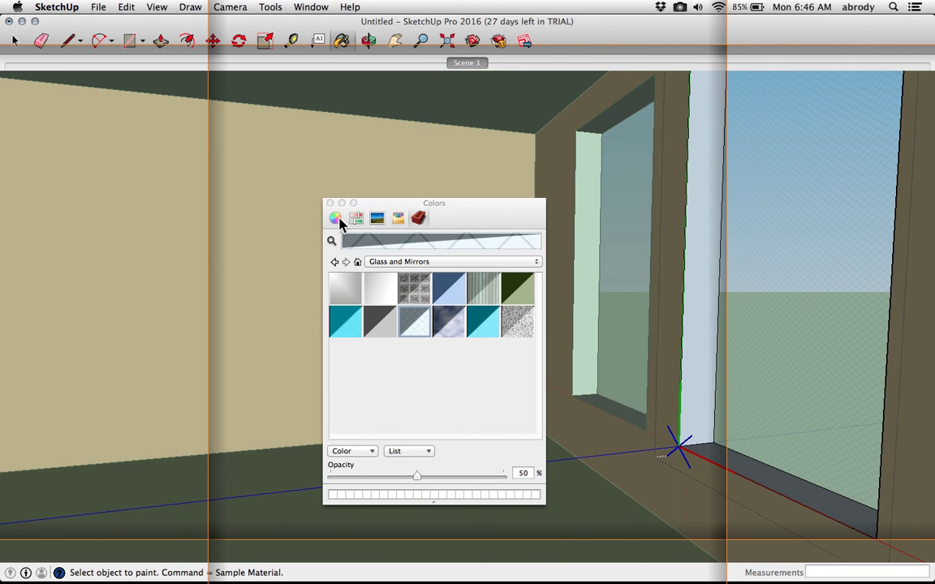
{"action": "left_click", "coordinate": [336, 219]}
{"action": "left_click", "coordinate": [431, 270]}
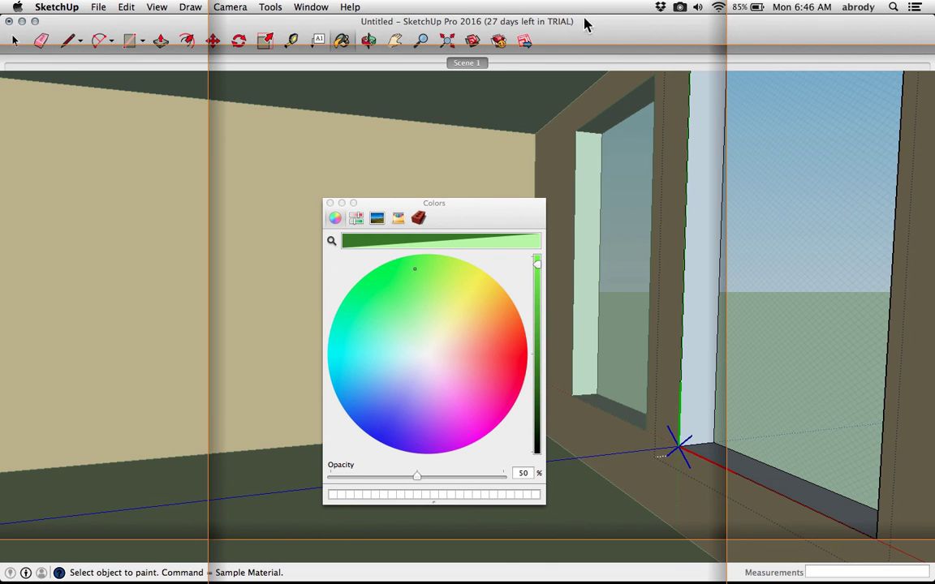
{"action": "scroll", "coordinate": [670, 137], "scroll_direction": "up", "scroll_amount": 1}
{"action": "left_click", "coordinate": [714, 186]}
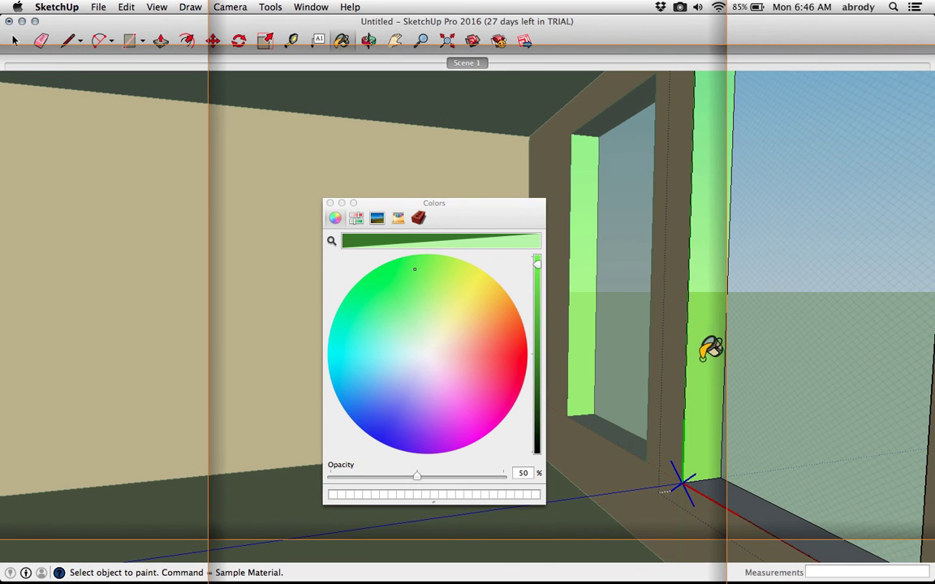
Set the paint opacity back to 100% and close the Colors panel
{"action": "scroll", "coordinate": [686, 331], "scroll_direction": "down", "scroll_amount": 1}
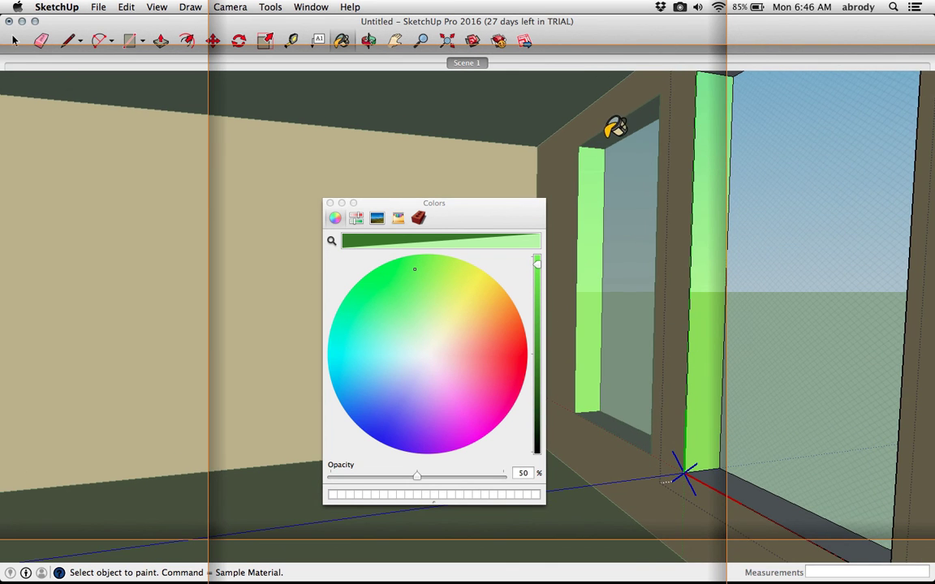
{"action": "mouse_move", "coordinate": [747, 481]}
{"action": "middle_mouse_down"}
{"action": "mouse_move", "coordinate": [753, 441]}
{"action": "mouse_move", "coordinate": [661, 384]}
{"action": "mouse_move", "coordinate": [599, 438]}
{"action": "middle_mouse_up"}
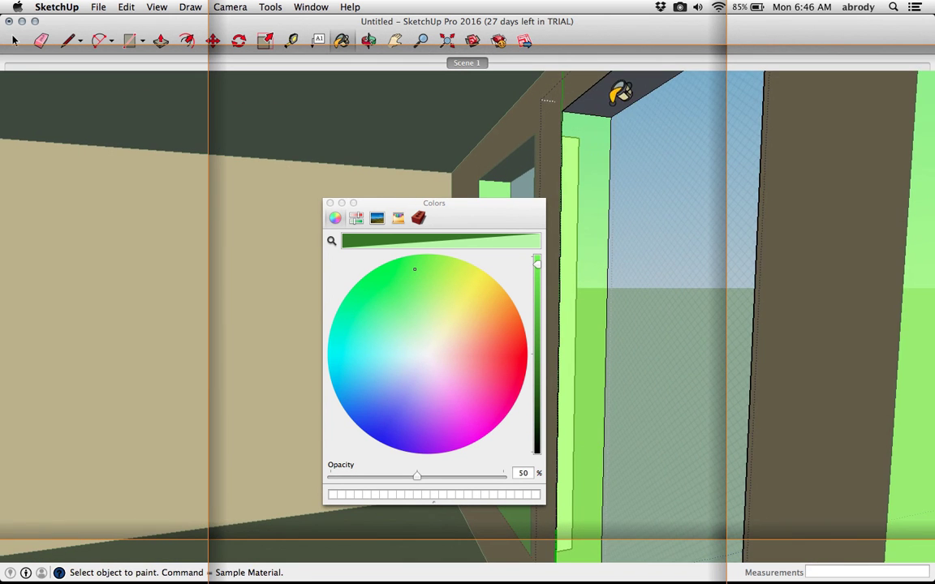
{"action": "mouse_move", "coordinate": [645, 313]}
{"action": "middle_mouse_down"}
{"action": "mouse_move", "coordinate": [868, 322]}
{"action": "mouse_move", "coordinate": [712, 348]}
{"action": "mouse_move", "coordinate": [778, 334]}
{"action": "middle_mouse_up"}
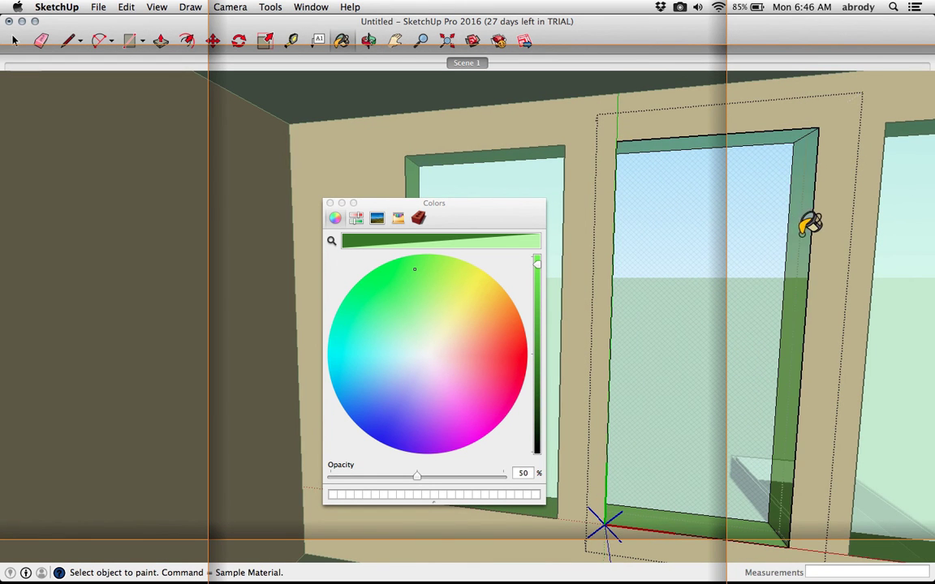
{"action": "mouse_move", "coordinate": [709, 277]}
{"action": "middle_mouse_down"}
{"action": "mouse_move", "coordinate": [716, 286]}
{"action": "mouse_move", "coordinate": [669, 314]}
{"action": "mouse_move", "coordinate": [654, 309]}
{"action": "middle_mouse_up"}
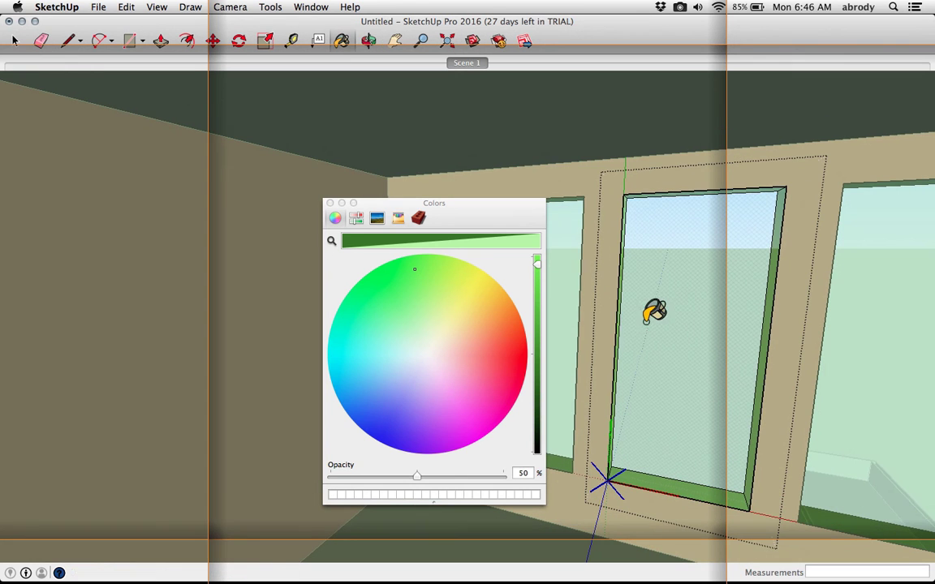
{"action": "left_click_drag", "start_coordinate": [416, 476], "coordinate": [511, 476]}
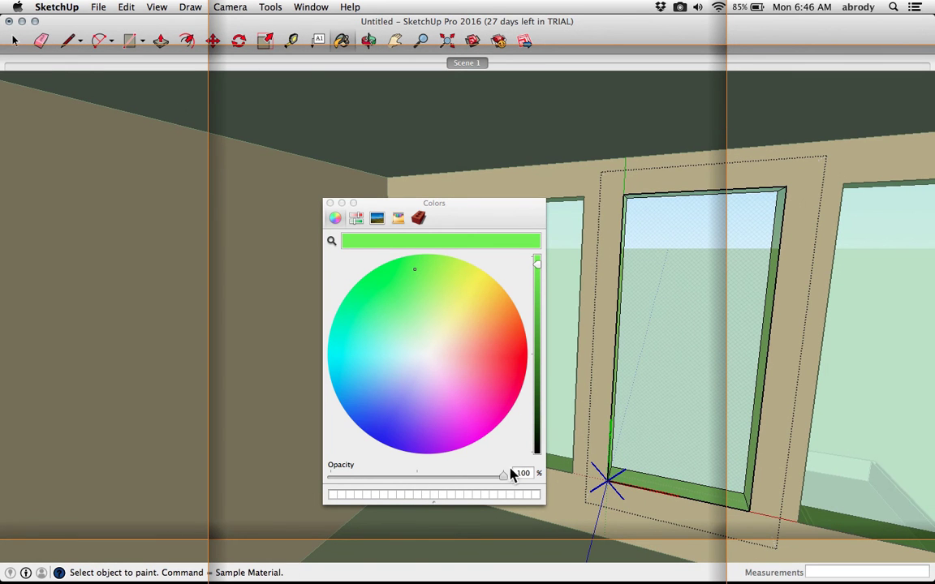
{"action": "left_click", "coordinate": [330, 203]}
Exit the window component editing to return to the whole model
{"action": "mouse_move", "coordinate": [597, 241]}
{"action": "middle_mouse_down"}
{"action": "mouse_move", "coordinate": [436, 261]}
{"action": "mouse_move", "coordinate": [522, 251]}
{"action": "mouse_move", "coordinate": [556, 207]}
{"action": "mouse_move", "coordinate": [442, 238]}
{"action": "mouse_move", "coordinate": [387, 265]}
{"action": "mouse_move", "coordinate": [204, 281]}
{"action": "middle_mouse_up"}
{"action": "scroll", "coordinate": [355, 315], "scroll_direction": "up", "scroll_amount": 5}
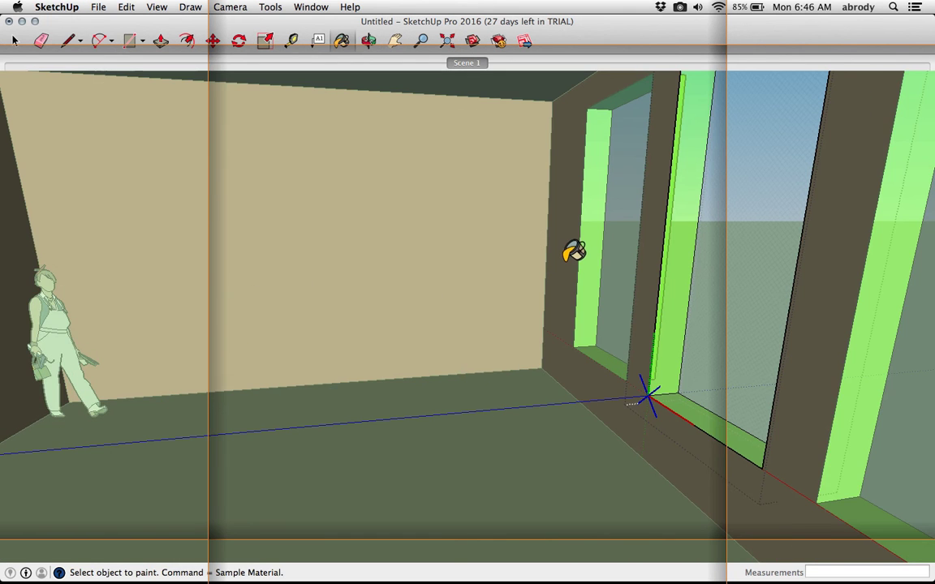
{"action": "scroll", "coordinate": [568, 256], "scroll_direction": "up", "scroll_amount": 2}
{"action": "mouse_move", "coordinate": [566, 261]}
{"action": "middle_mouse_down", "text": "shift"}
{"action": "mouse_move", "coordinate": [599, 289]}
{"action": "mouse_move", "coordinate": [611, 265]}
{"action": "middle_mouse_up", "text": "shift"}
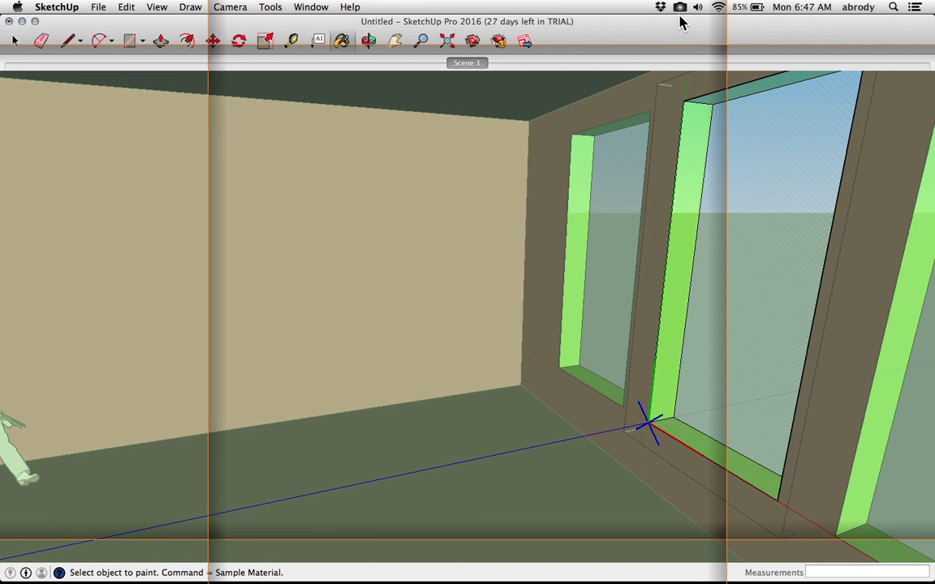
{"action": "mouse_move", "coordinate": [443, 176]}
{"action": "middle_mouse_down"}
{"action": "mouse_move", "coordinate": [458, 237]}
{"action": "mouse_move", "coordinate": [402, 244]}
{"action": "mouse_move", "coordinate": [415, 235]}
{"action": "middle_mouse_up"}
{"action": "key", "text": "space"}
{"action": "left_click", "coordinate": [392, 263]}
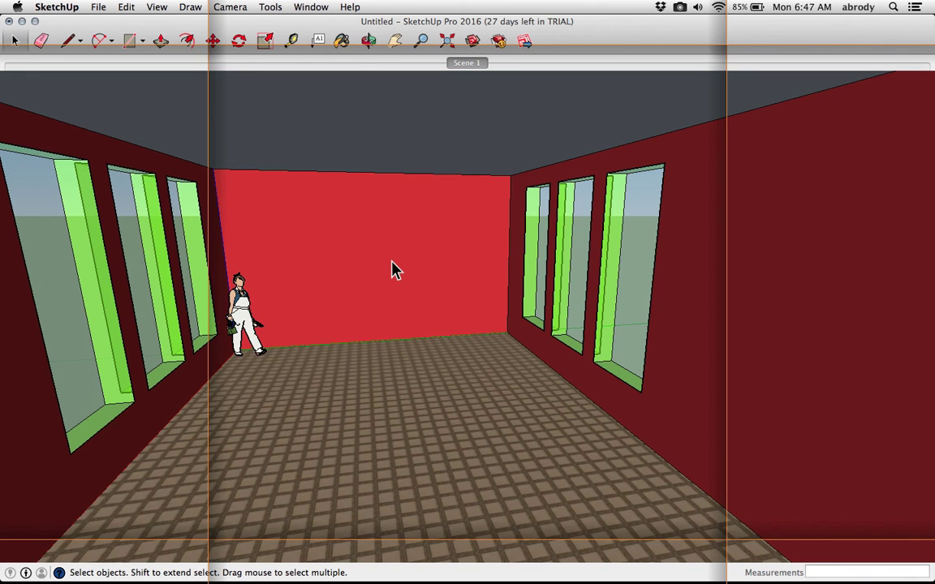
Switch to Chrome showing a Google image search for seamless carpet textures
{"action": "left_click", "coordinate": [680, 7]}
{"action": "left_click", "coordinate": [719, 35]}
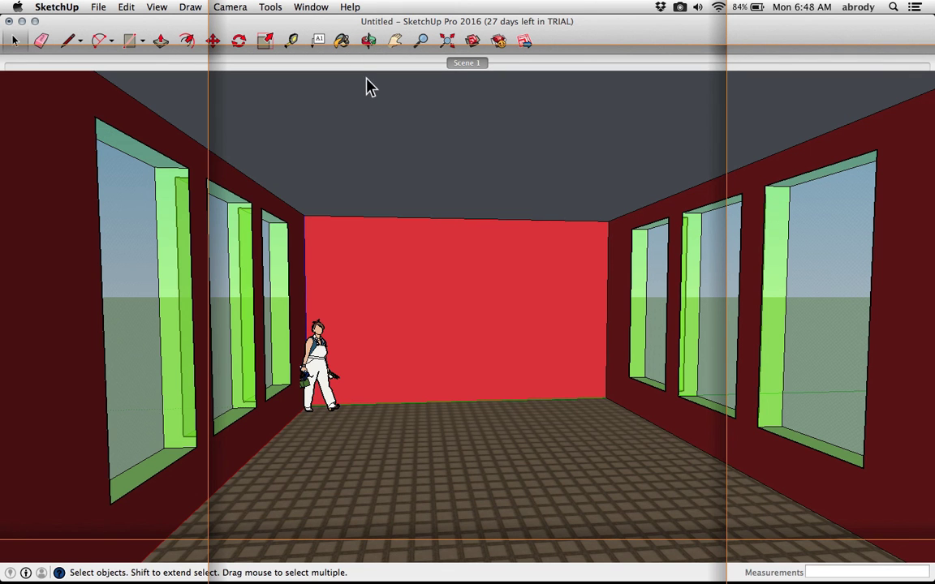
{"action": "key", "text": "super+Tab"}
{"action": "key", "text": "super+Tab"}
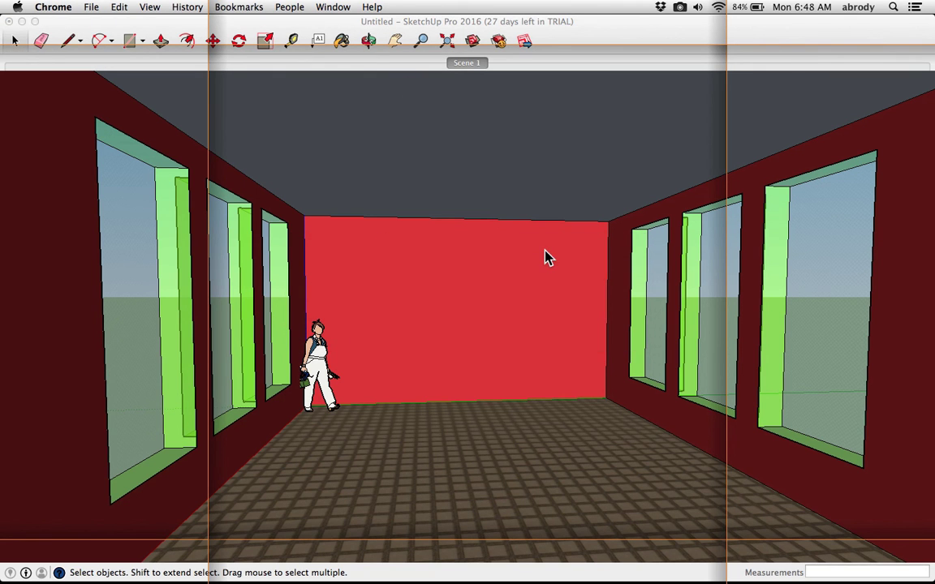
{"action": "mouse_move", "coordinate": [556, 568]}
{"action": "left_click", "coordinate": [261, 556]}
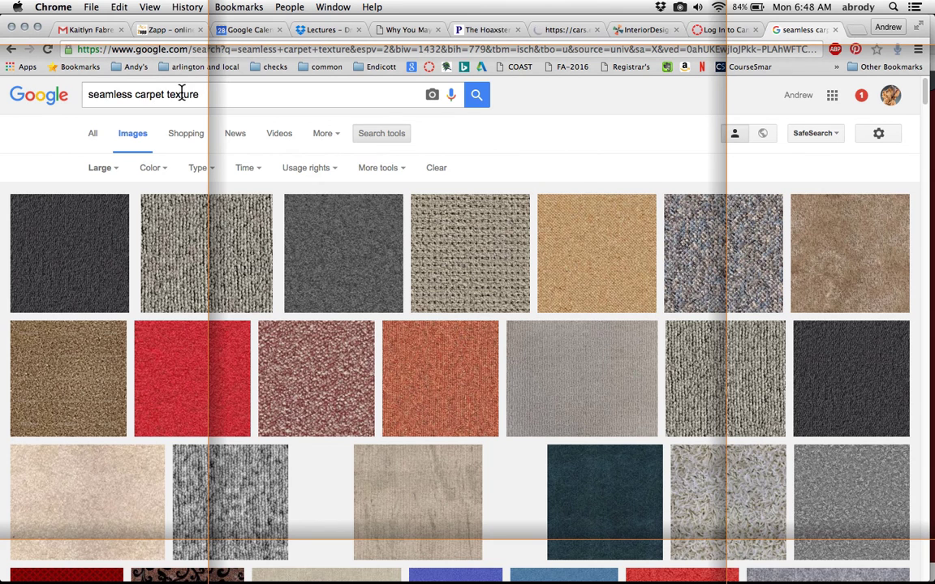
{"action": "triple_click", "coordinate": [120, 94]}
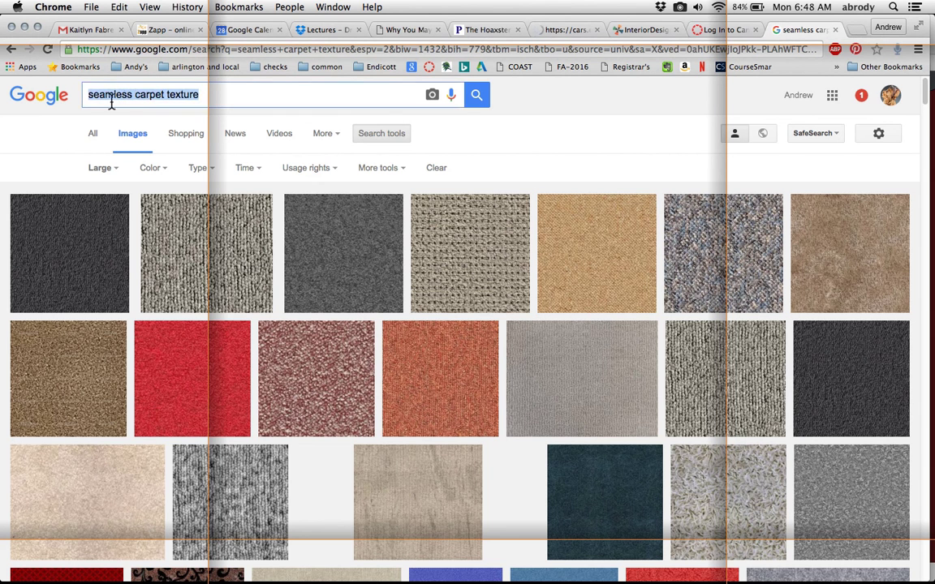
{"action": "double_click", "coordinate": [178, 96]}
{"action": "left_click", "coordinate": [113, 172]}
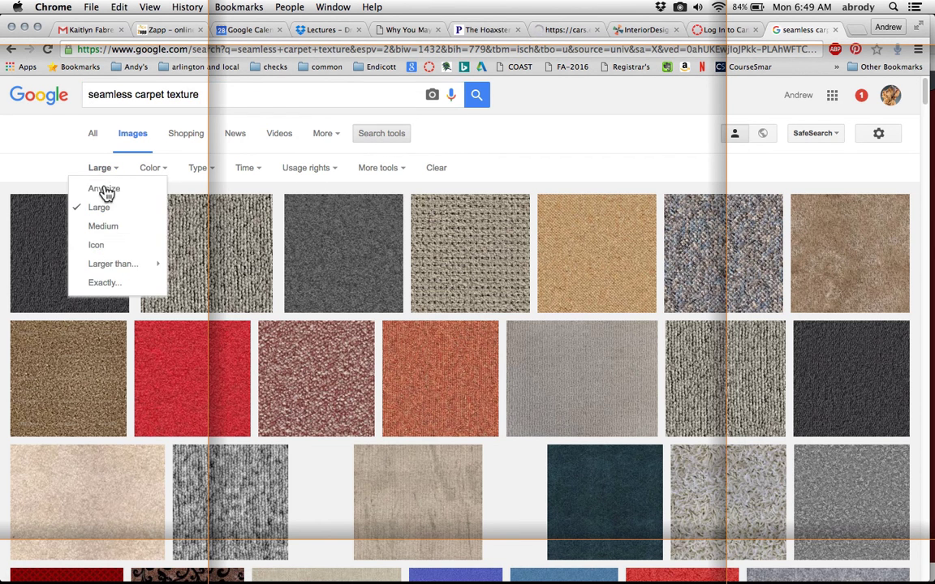
Open the full-size image of the beige seamless carpet texture from the image results
{"action": "mouse_move", "coordinate": [95, 270]}
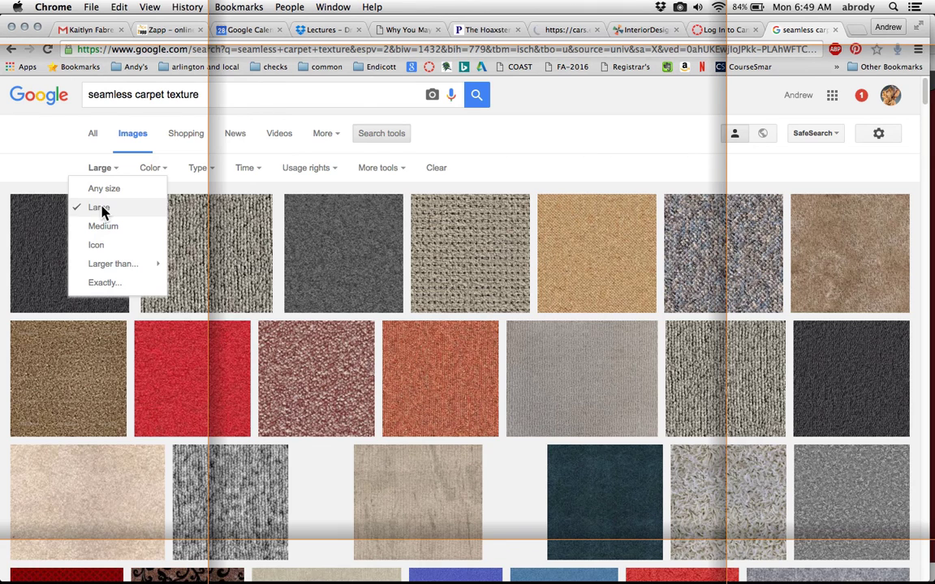
{"action": "left_click", "coordinate": [448, 264]}
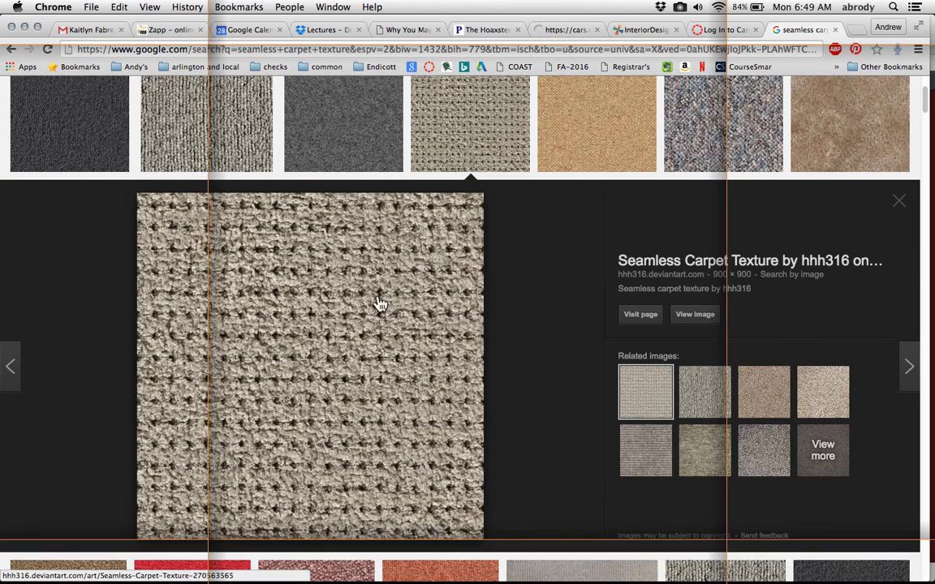
{"action": "left_click", "coordinate": [692, 318]}
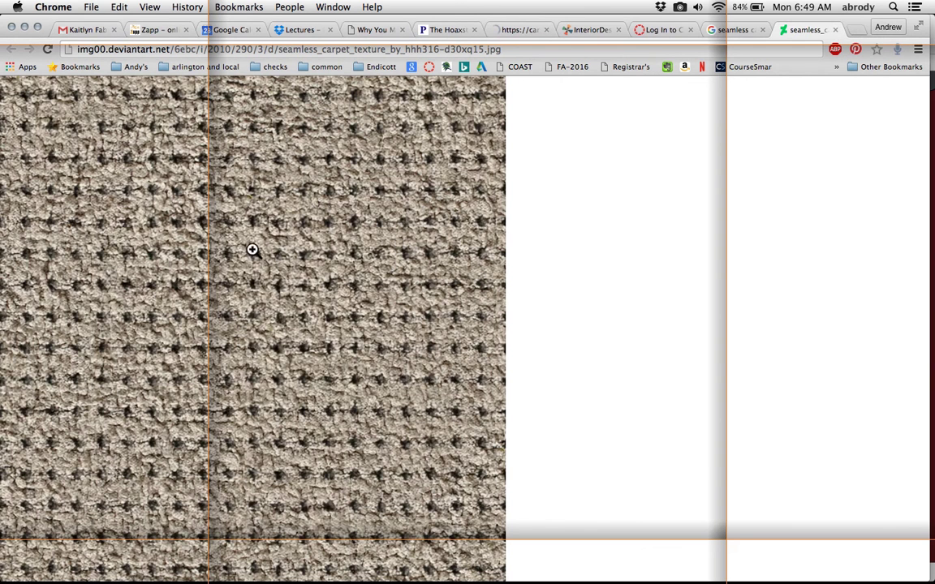
Save the carpet texture image to the computer and switch back to SketchUp
{"action": "right_click", "coordinate": [253, 251]}
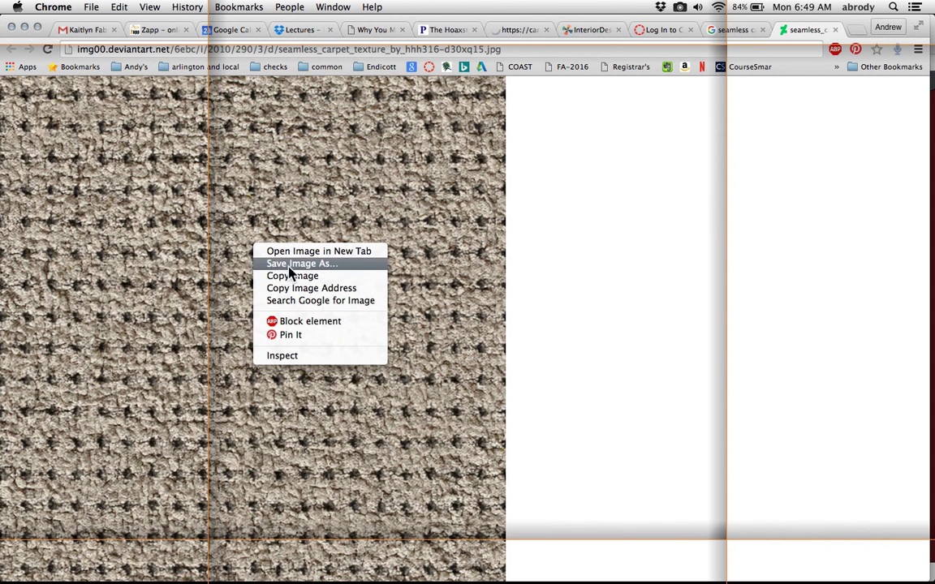
{"action": "left_click", "coordinate": [208, 264]}
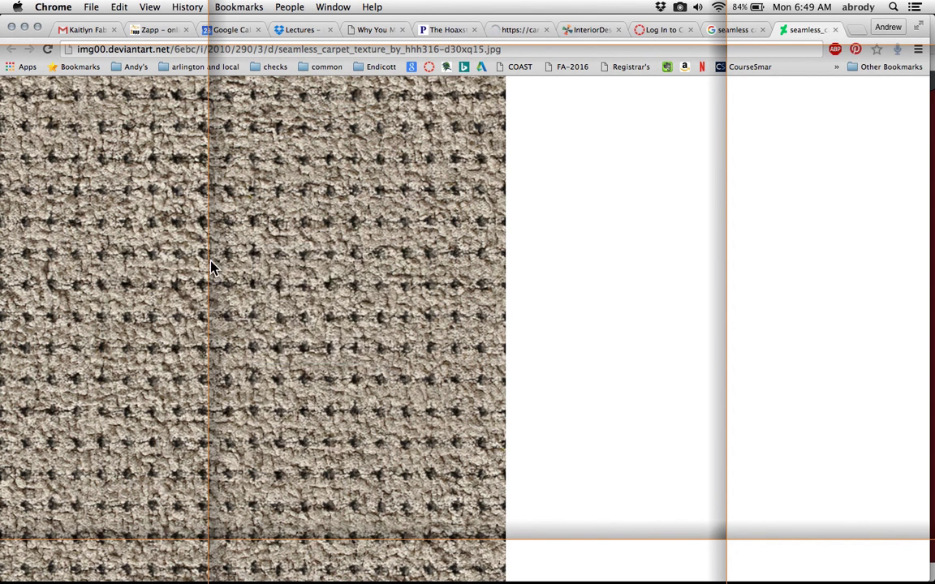
{"action": "mouse_move", "coordinate": [296, 581]}
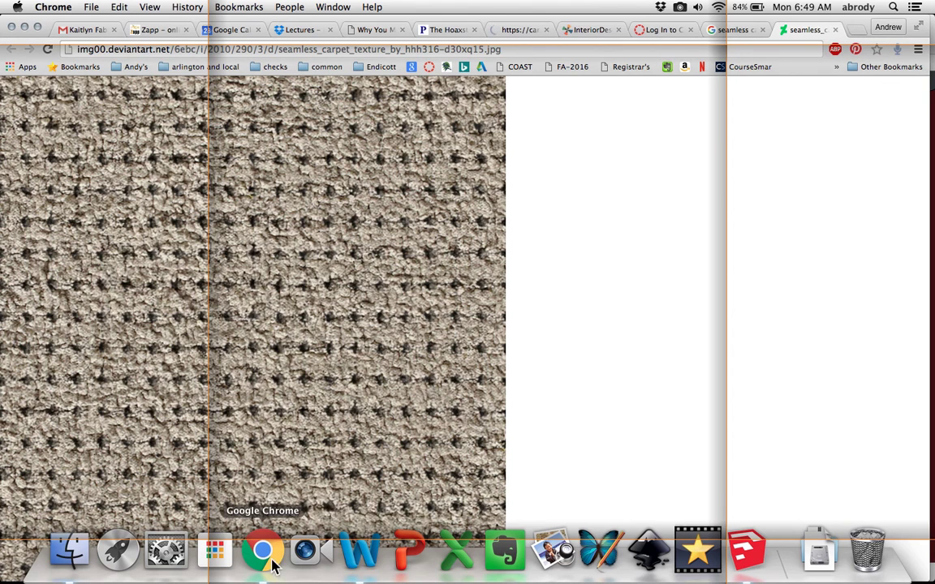
{"action": "left_click", "coordinate": [745, 551]}
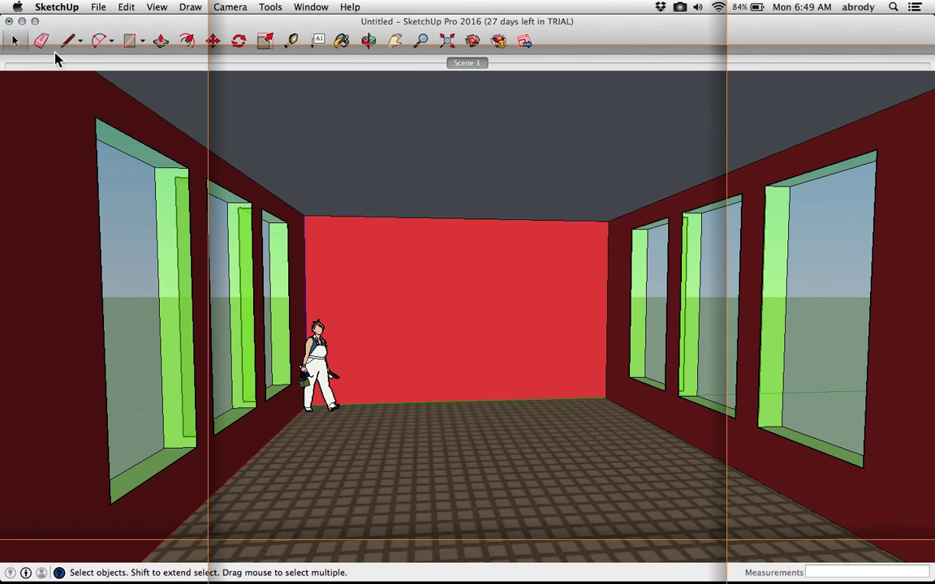
Try to import the saved seamless carpet JPEG from the Desktop as a texture
{"action": "left_click", "coordinate": [96, 7]}
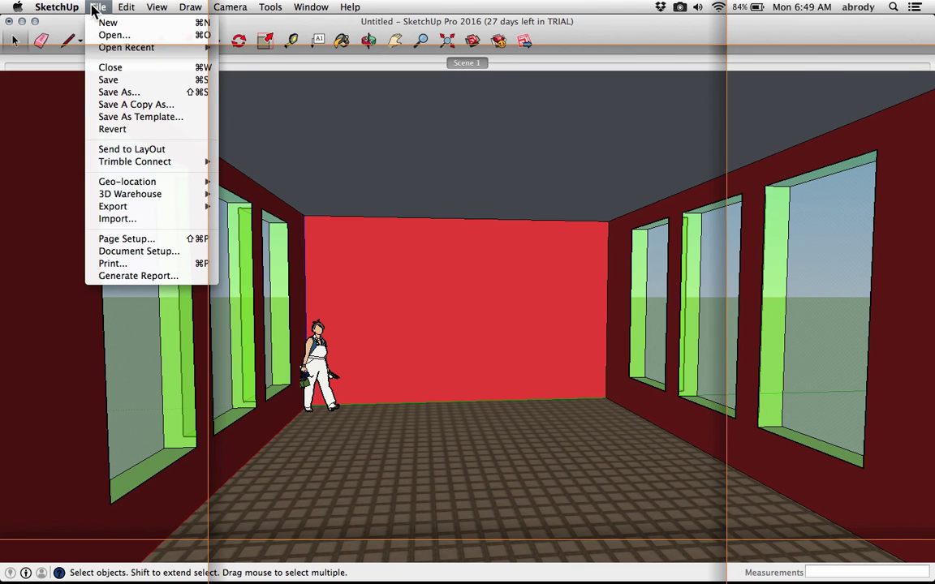
{"action": "left_click", "coordinate": [113, 219]}
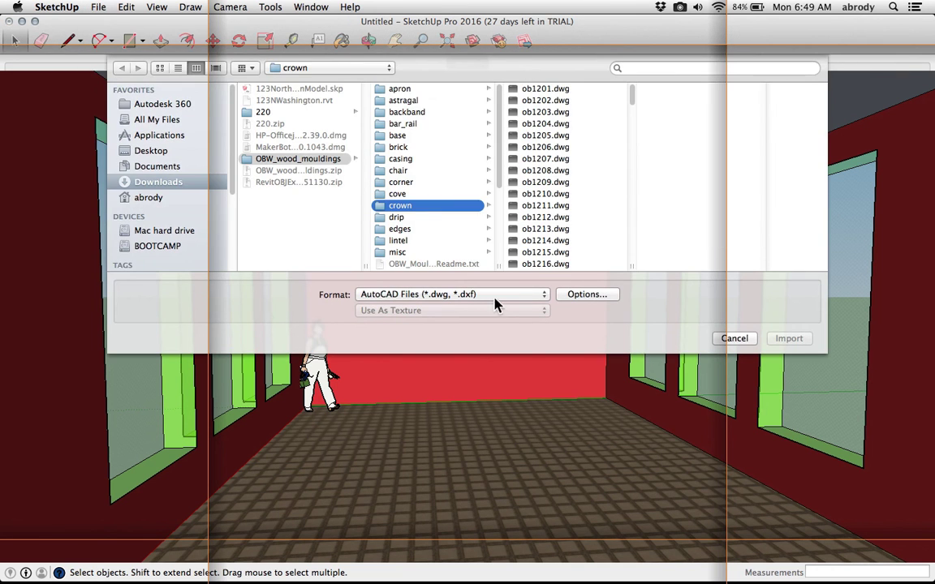
{"action": "left_click", "coordinate": [442, 295]}
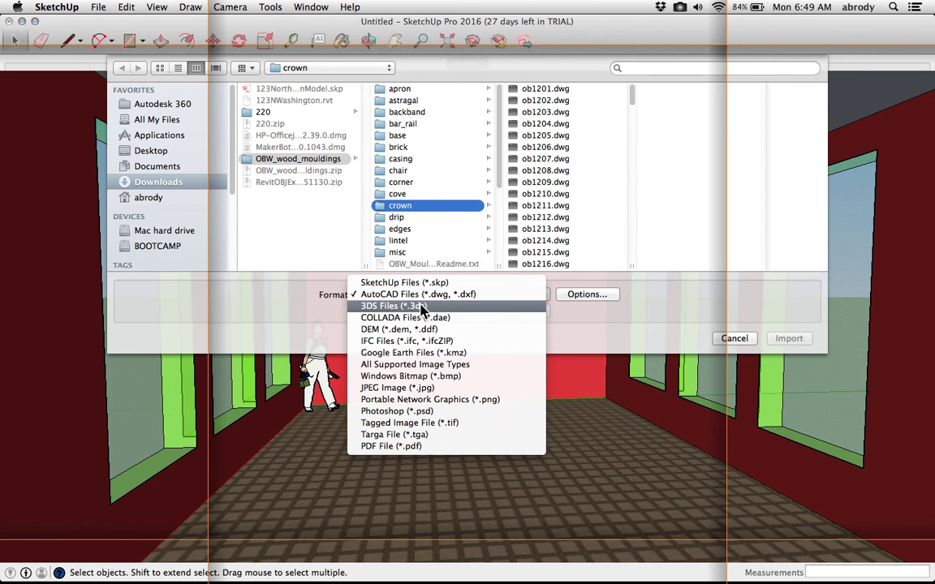
{"action": "left_click", "coordinate": [398, 388]}
{"action": "left_click", "coordinate": [152, 153]}
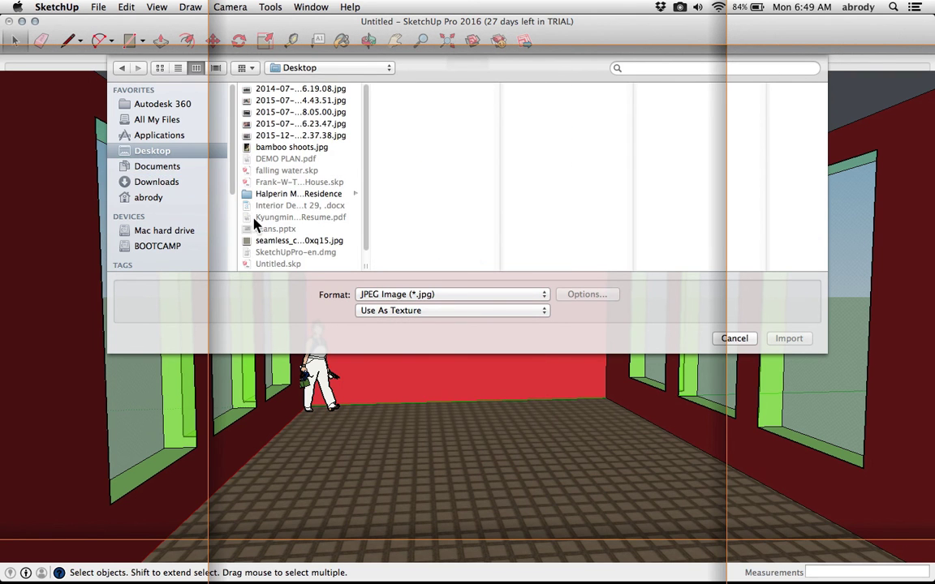
{"action": "left_click", "coordinate": [272, 244]}
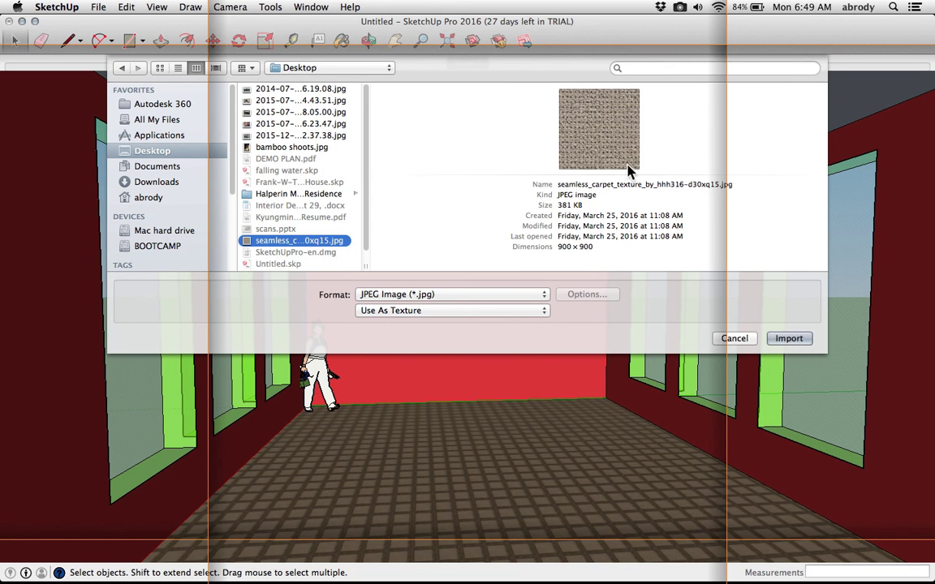
{"action": "left_click", "coordinate": [789, 340]}
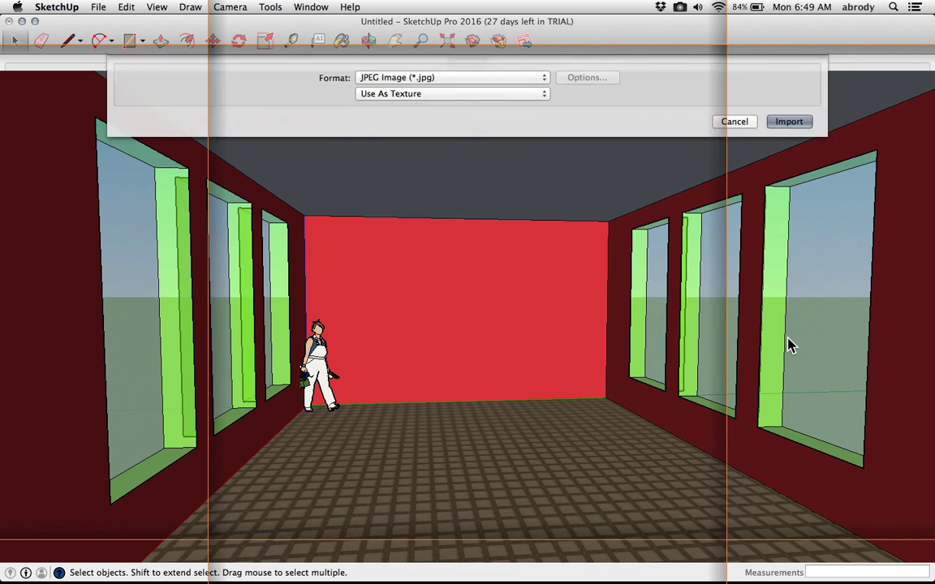
{"action": "key", "text": "ctrl+Up"}
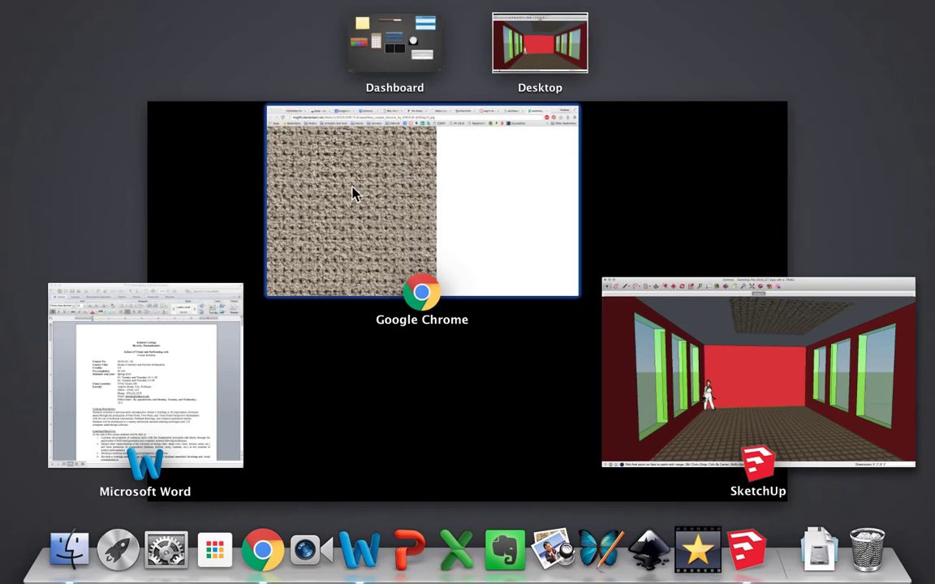
{"action": "mouse_move", "coordinate": [0, 0]}
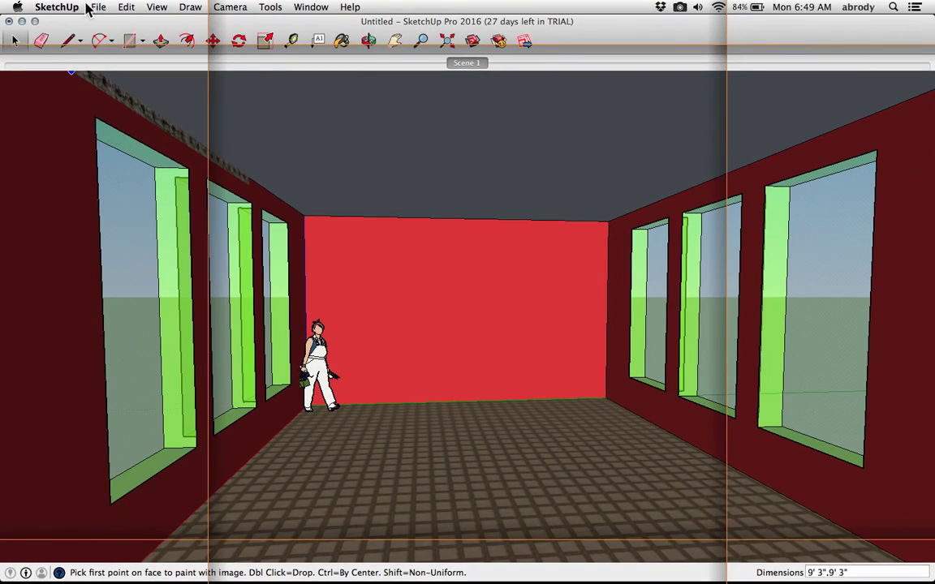
Import the seamless carpet JPEG from the Desktop as a texture and place it on the back wall about 6' 5" wide
{"action": "left_click", "coordinate": [96, 7]}
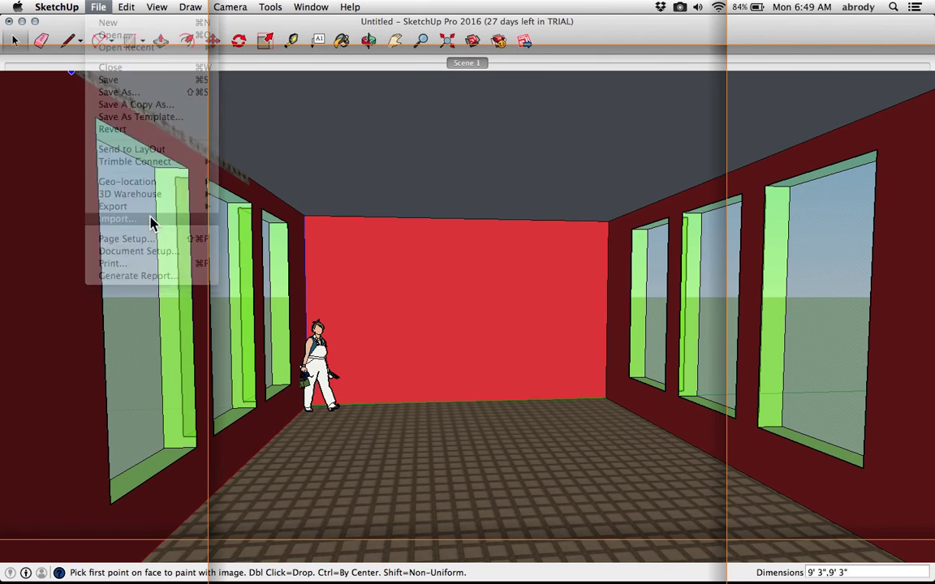
{"action": "left_click", "coordinate": [117, 219]}
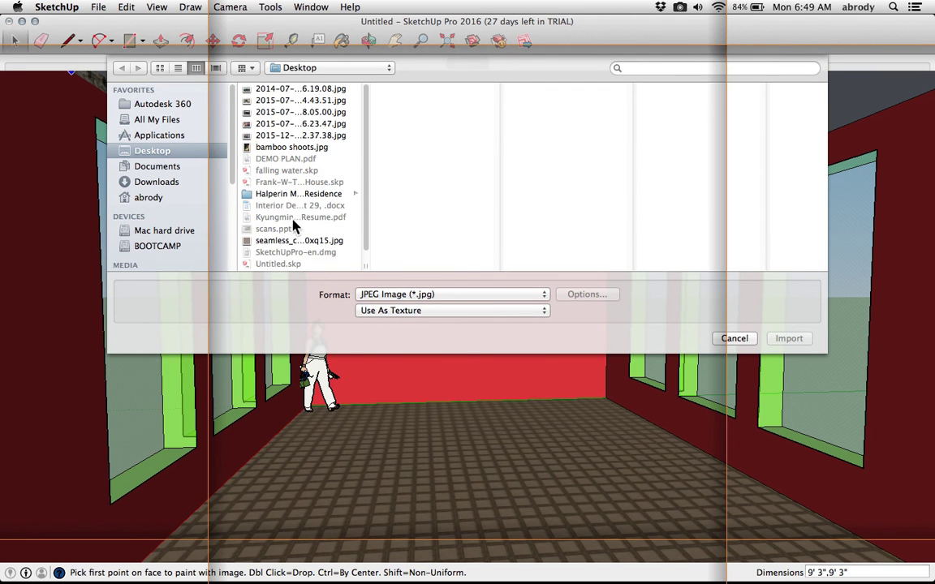
{"action": "left_click", "coordinate": [292, 242]}
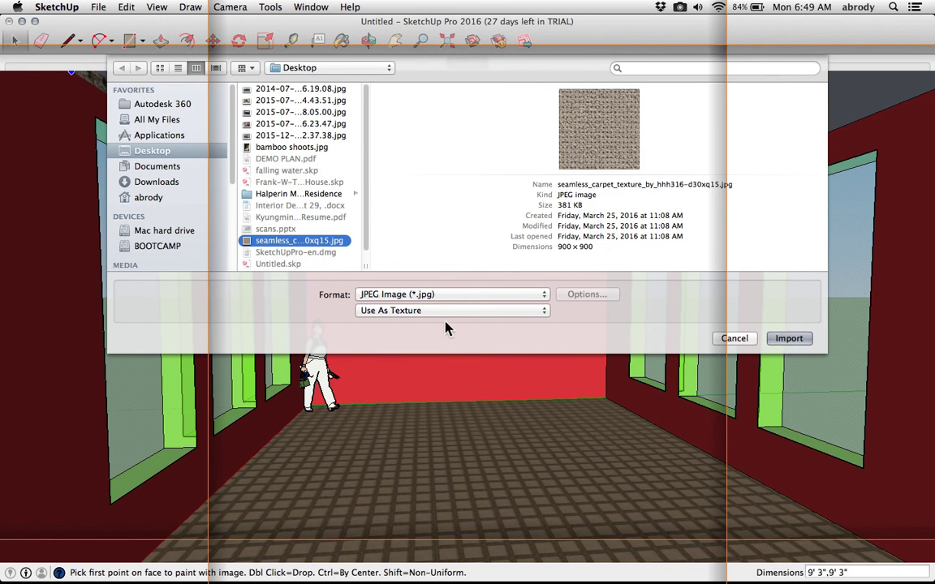
{"action": "left_click", "coordinate": [390, 315]}
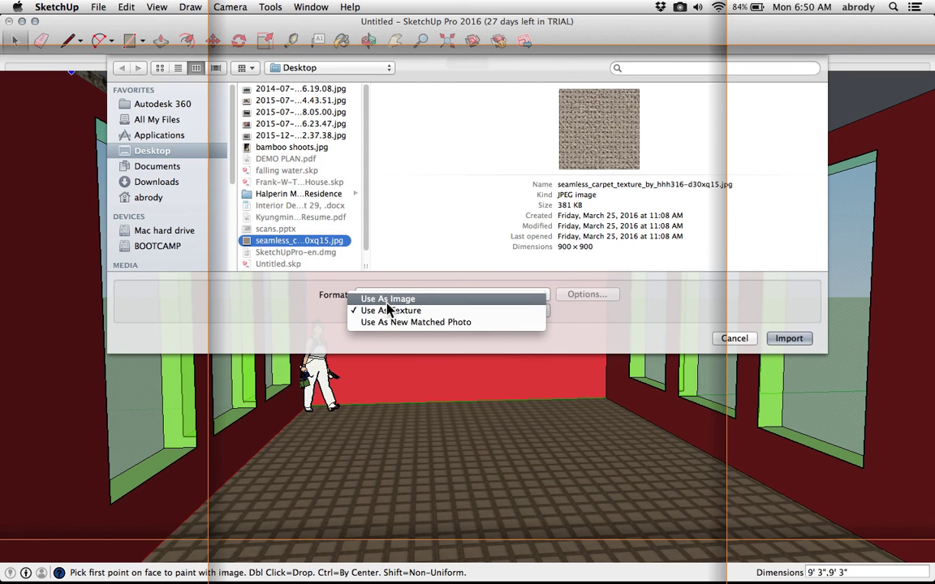
{"action": "left_click", "coordinate": [386, 315]}
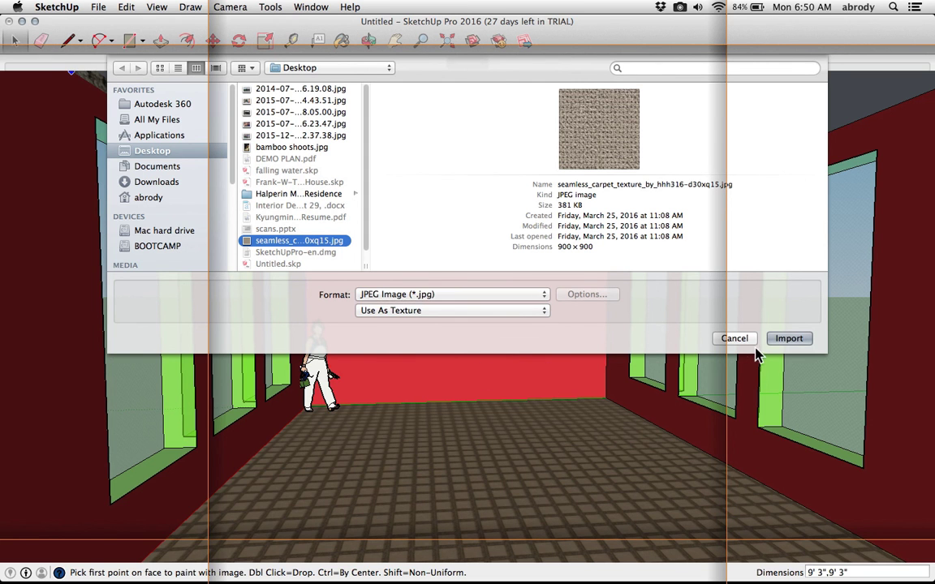
{"action": "left_click", "coordinate": [785, 341]}
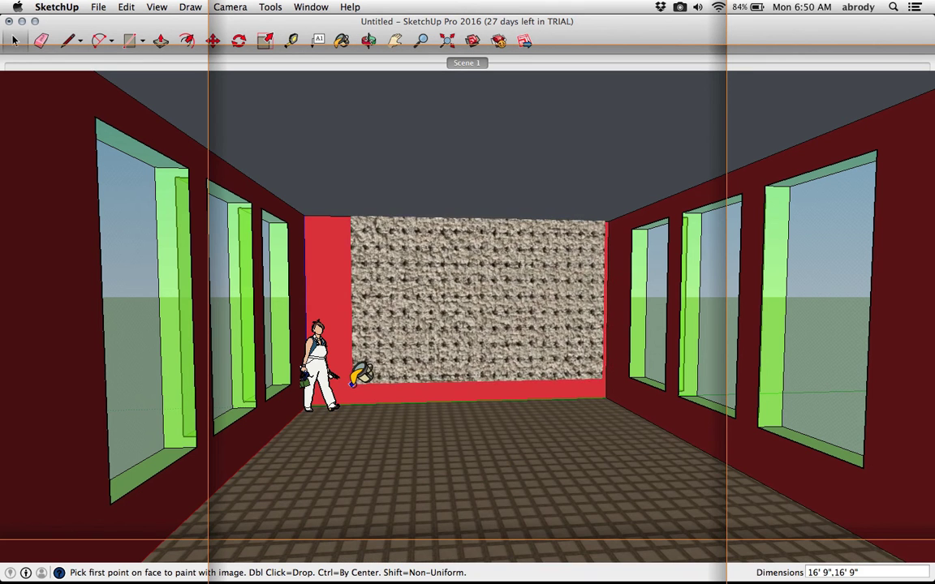
{"action": "left_click", "coordinate": [351, 390]}
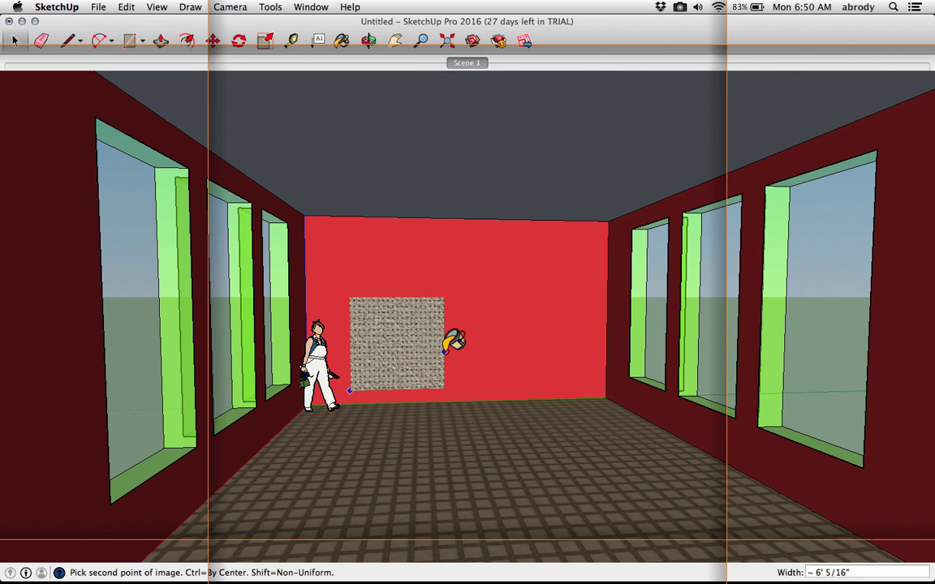
{"action": "left_click", "coordinate": [439, 349]}
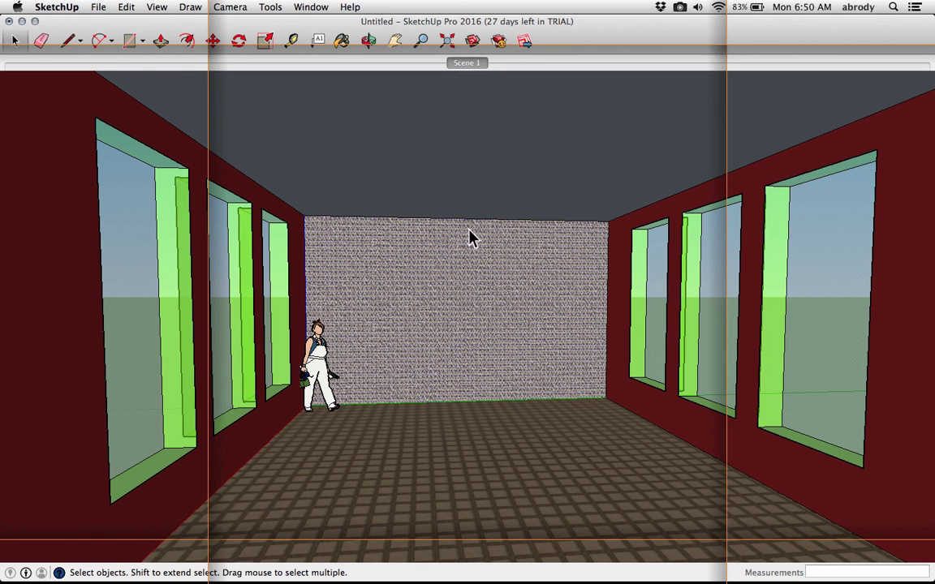
Sample the carpet material from the back wall, paint the floor and ceiling with it, and close the Colors panel
{"action": "left_click", "coordinate": [341, 41]}
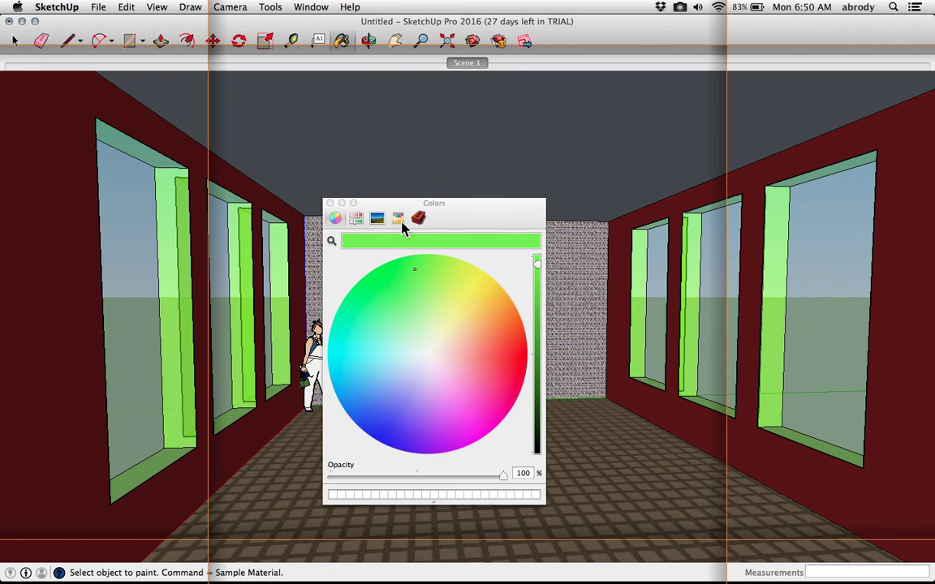
{"action": "left_click", "coordinate": [599, 328], "text": "super"}
{"action": "left_click", "coordinate": [596, 434]}
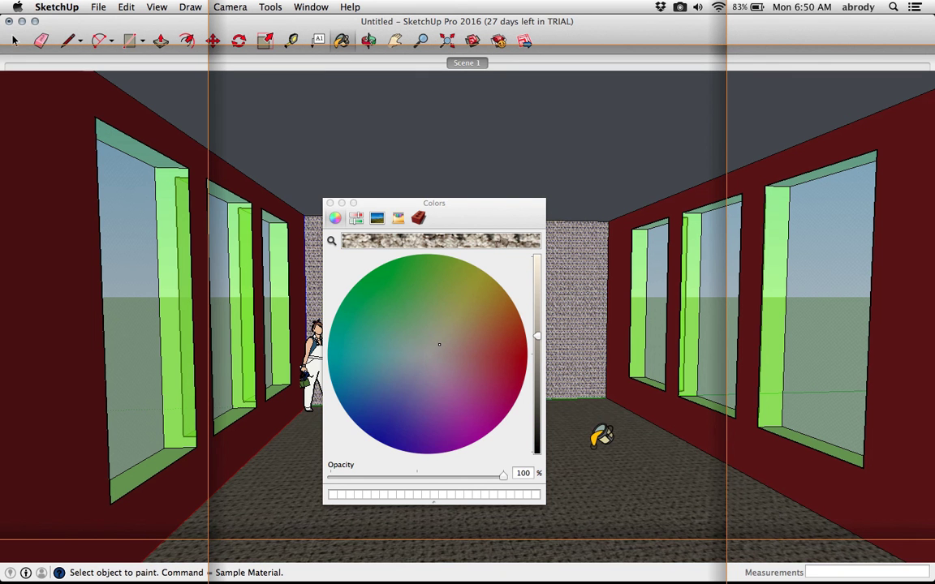
{"action": "left_click", "coordinate": [629, 167]}
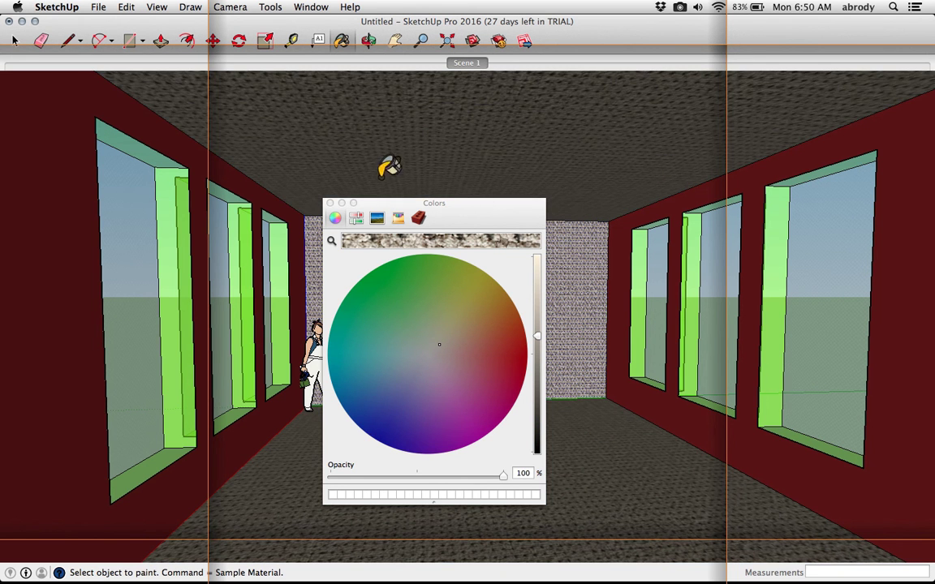
{"action": "left_click", "coordinate": [329, 204]}
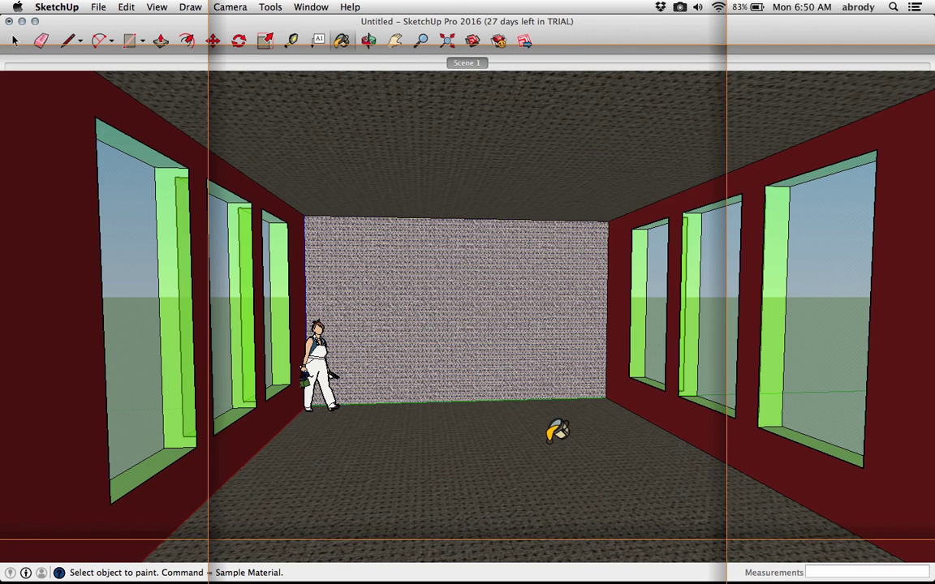
Repaint the back wall by sampling and applying other materials from the model, then leave the Paint Bucket
{"action": "left_click", "coordinate": [626, 393], "text": "super"}
{"action": "left_click", "coordinate": [580, 357]}
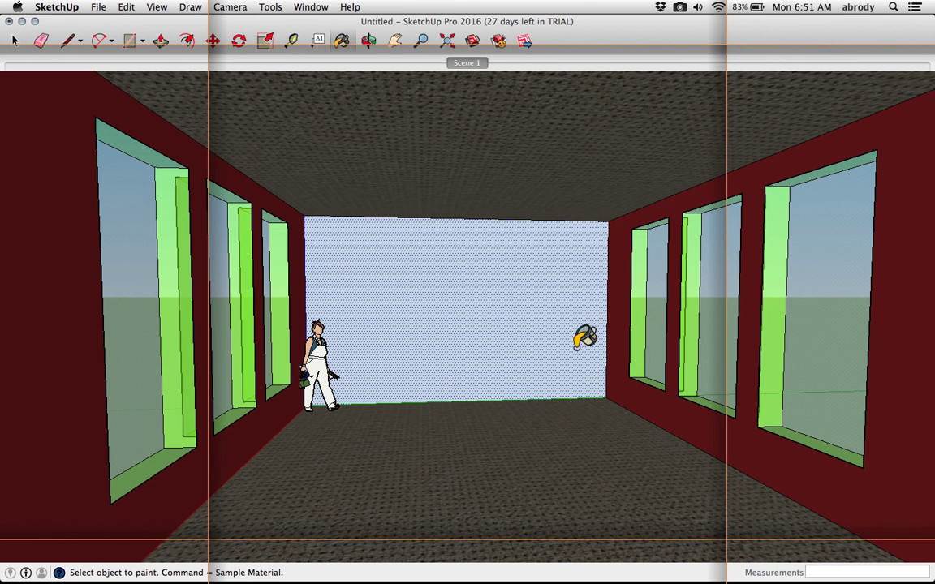
{"action": "left_click", "coordinate": [580, 348]}
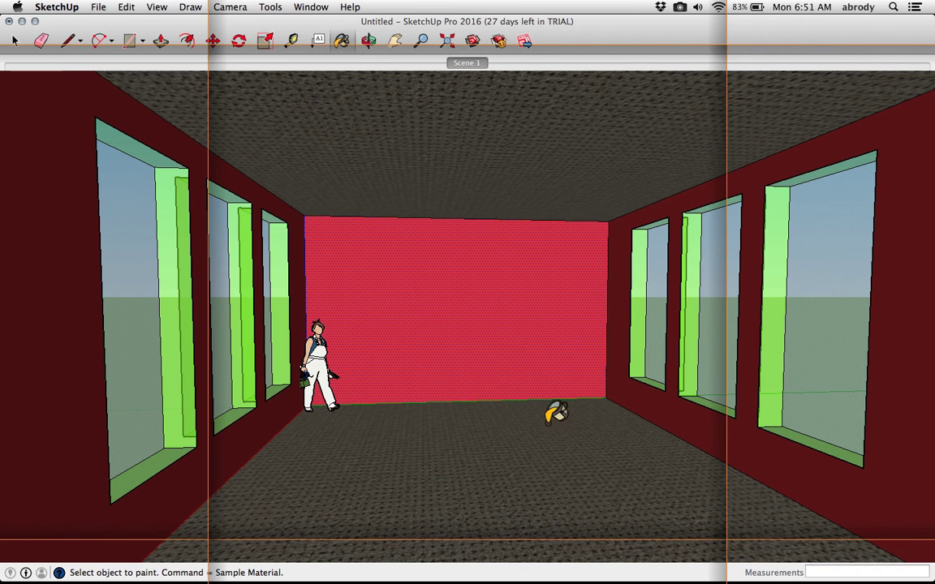
{"action": "key", "text": "space"}
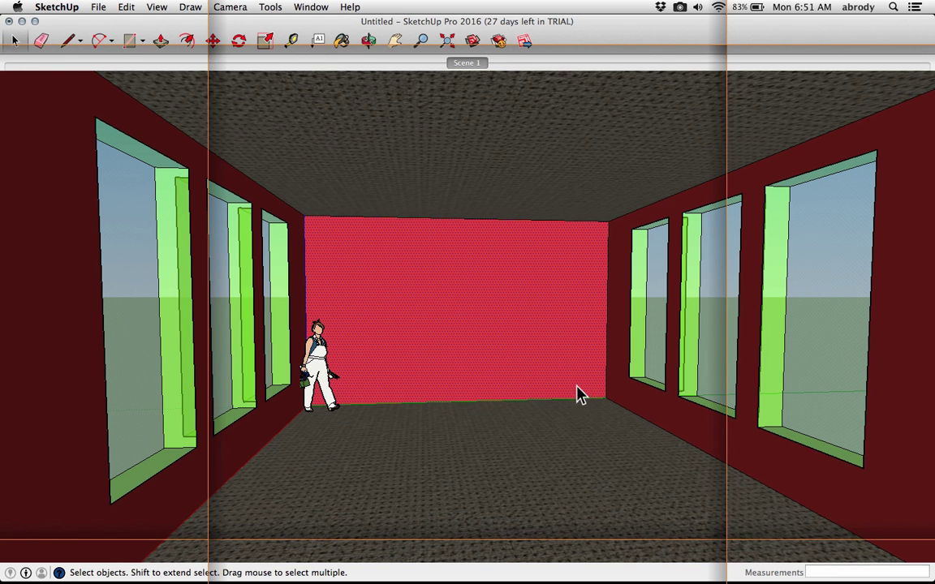
{"action": "scroll", "coordinate": [577, 396], "scroll_direction": "up", "scroll_amount": 2}
{"action": "scroll", "coordinate": [296, 377], "scroll_direction": "up", "scroll_amount": 2}
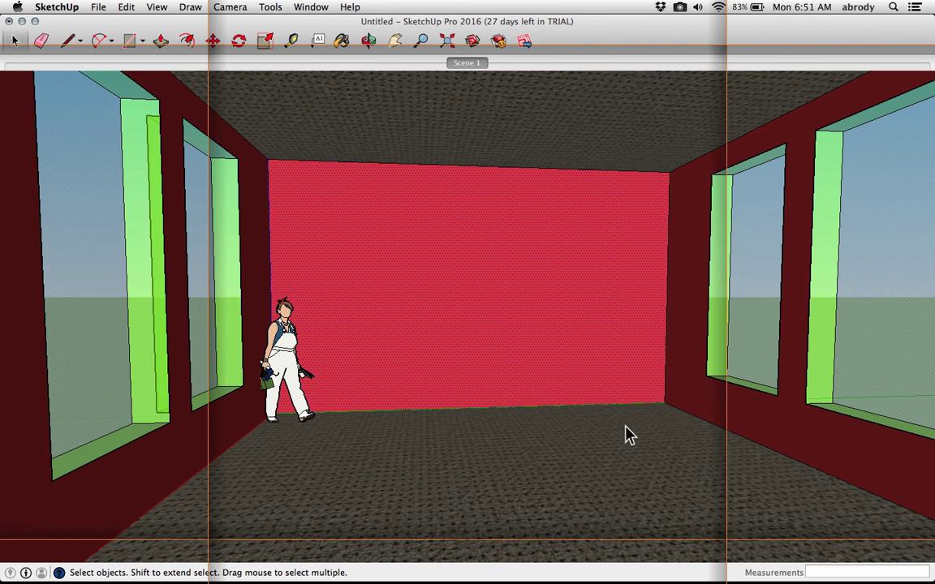
{"action": "mouse_move", "coordinate": [573, 459]}
{"action": "middle_mouse_down"}
{"action": "mouse_move", "coordinate": [564, 449]}
{"action": "mouse_move", "coordinate": [568, 464]}
{"action": "middle_mouse_up"}
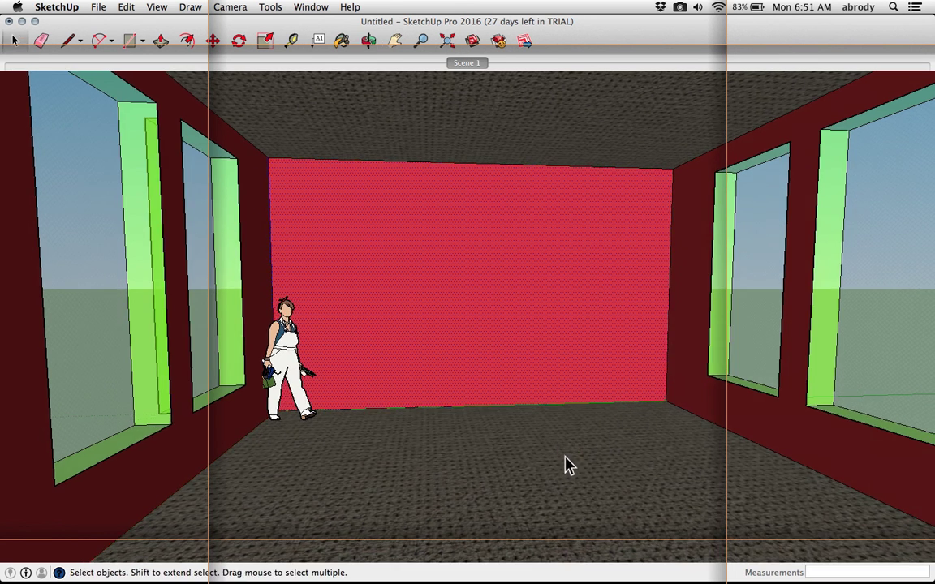
Copy the floor's outline 6" up the walls to mark a baseboard strip
{"action": "double_click", "coordinate": [566, 466]}
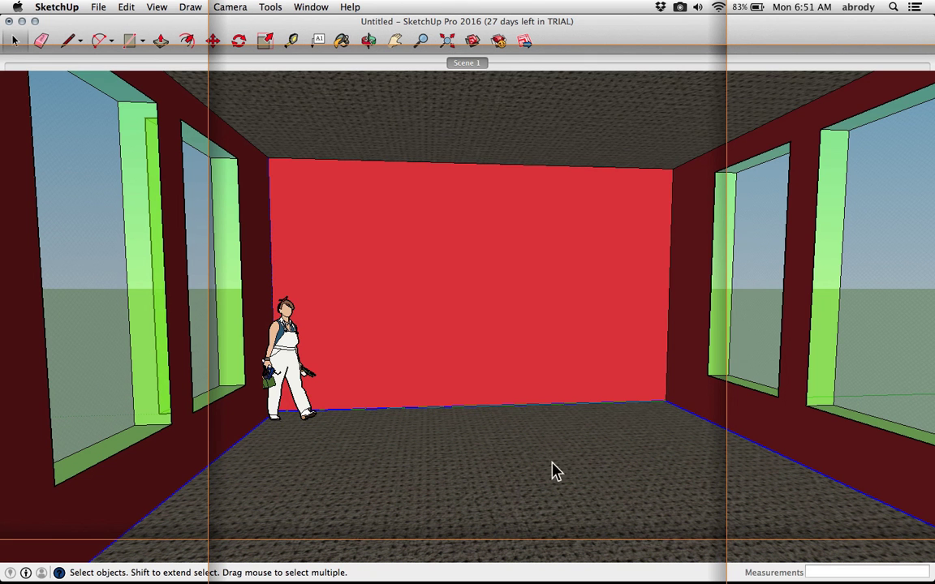
{"action": "key", "text": "m"}
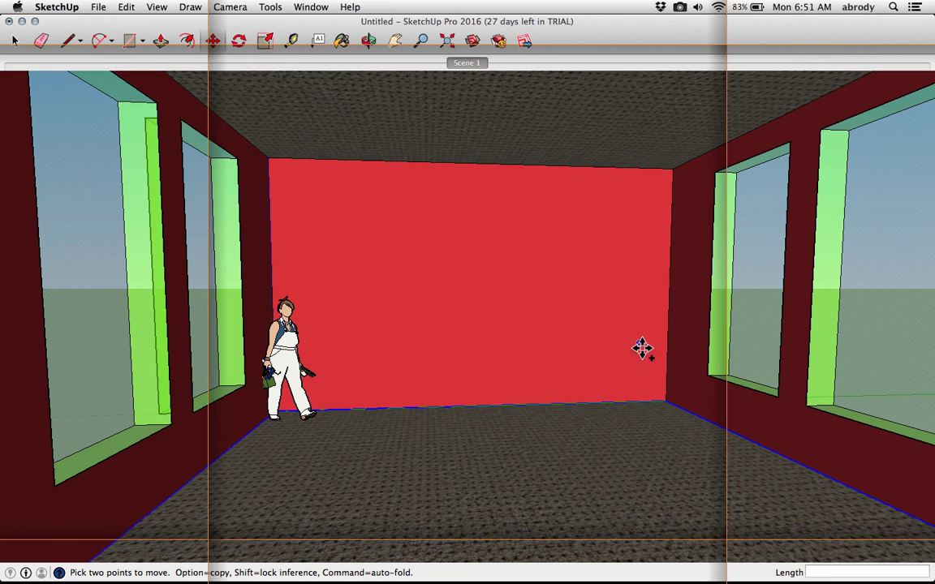
{"action": "left_click", "coordinate": [666, 400], "text": "alt"}
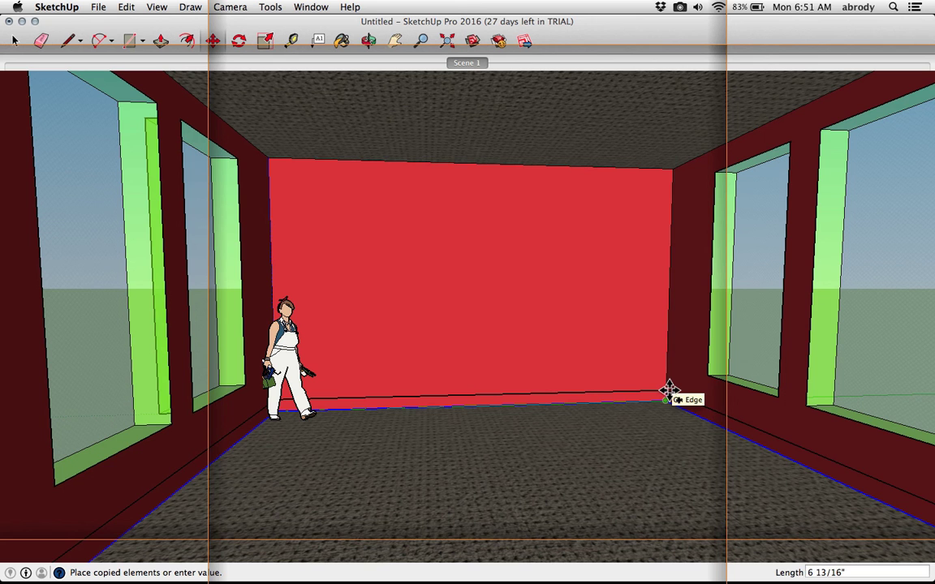
{"action": "left_click", "coordinate": [669, 391]}
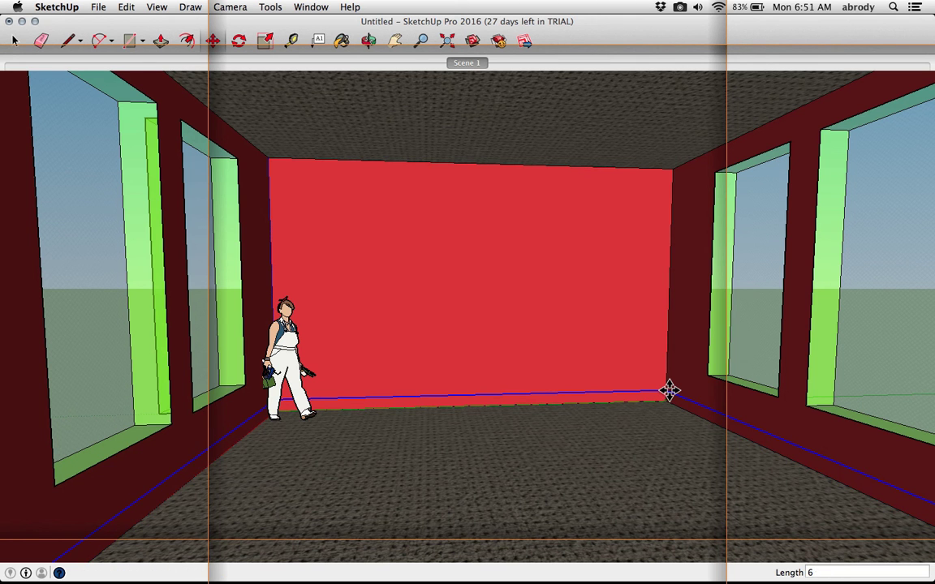
Pull the back wall's baseboard strip out 0.5" with Push/Pull
{"action": "scroll", "coordinate": [667, 392], "scroll_direction": "up", "scroll_amount": 6}
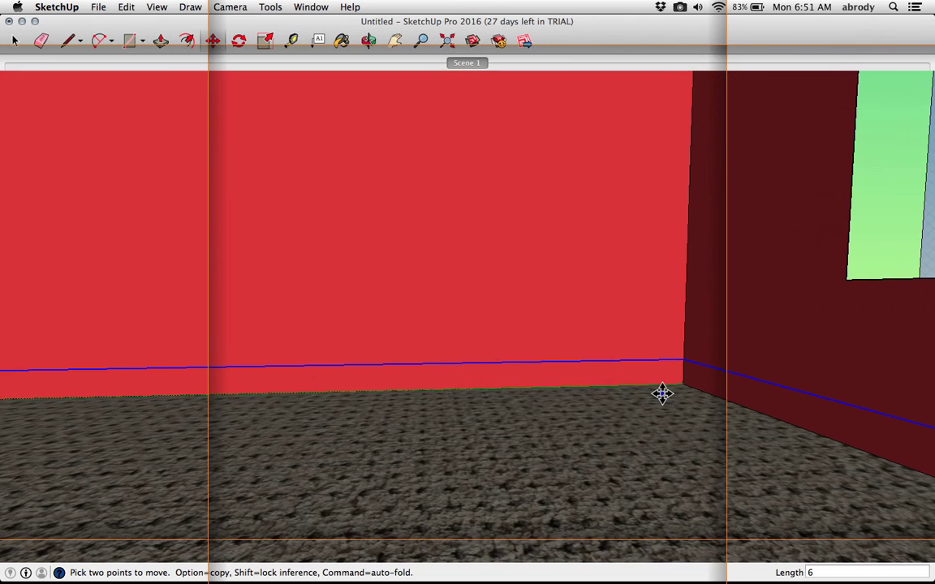
{"action": "key", "text": "p"}
{"action": "left_click", "coordinate": [647, 383]}
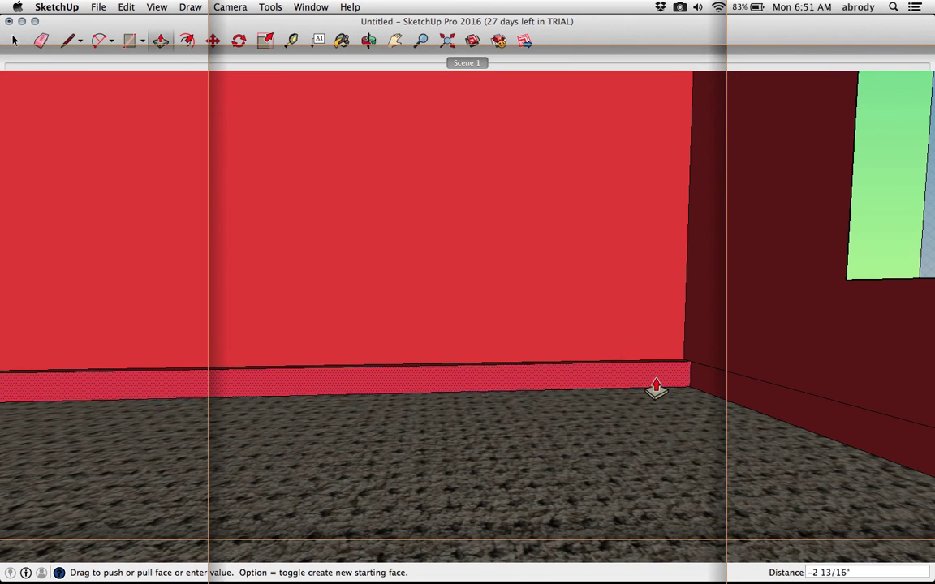
{"action": "left_click", "coordinate": [656, 390]}
{"action": "type", "text": ".5"}
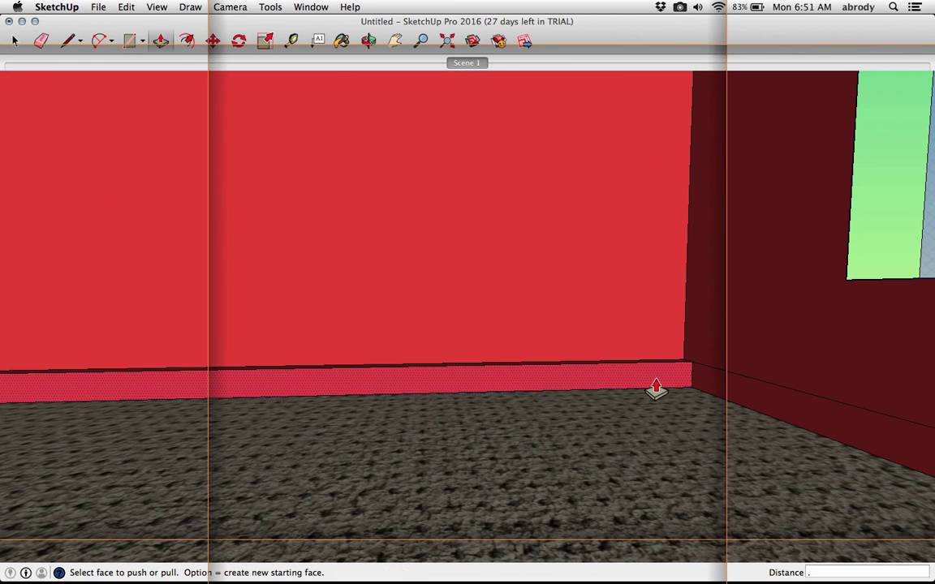
Repeat the 0.5" push/pull on the right and left walls' baseboard strips
{"action": "double_click", "coordinate": [708, 388]}
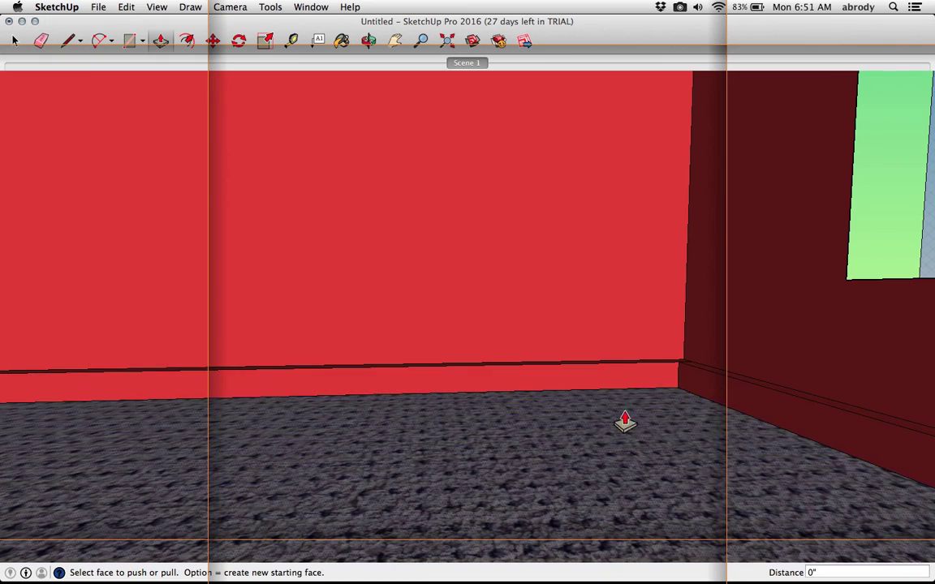
{"action": "scroll", "coordinate": [453, 457], "scroll_direction": "down", "scroll_amount": 4}
{"action": "middle_click_drag", "start_coordinate": [336, 468], "coordinate": [611, 455], "text": "shift"}
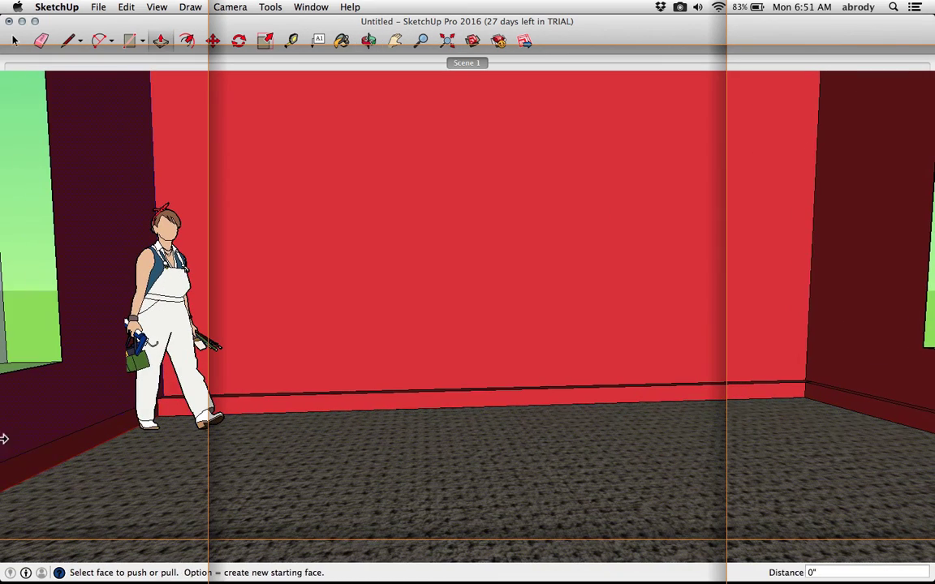
{"action": "double_click", "coordinate": [58, 463]}
Return to Scene 1, mix a dark gray colour with the Paint Bucket and paint the ceiling
{"action": "scroll", "coordinate": [203, 446], "scroll_direction": "down", "scroll_amount": 3}
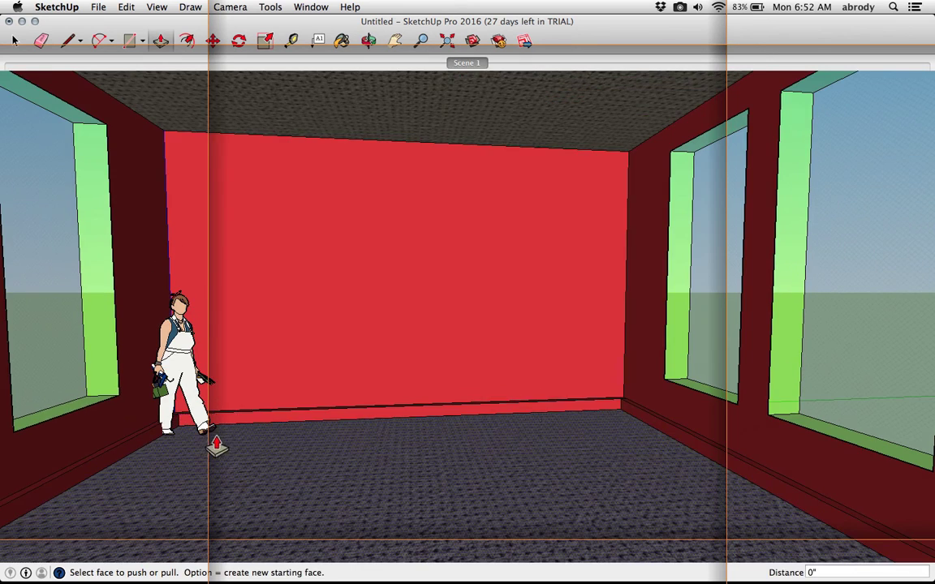
{"action": "scroll", "coordinate": [616, 413], "scroll_direction": "up", "scroll_amount": 5}
{"action": "scroll", "coordinate": [617, 414], "scroll_direction": "up", "scroll_amount": 2}
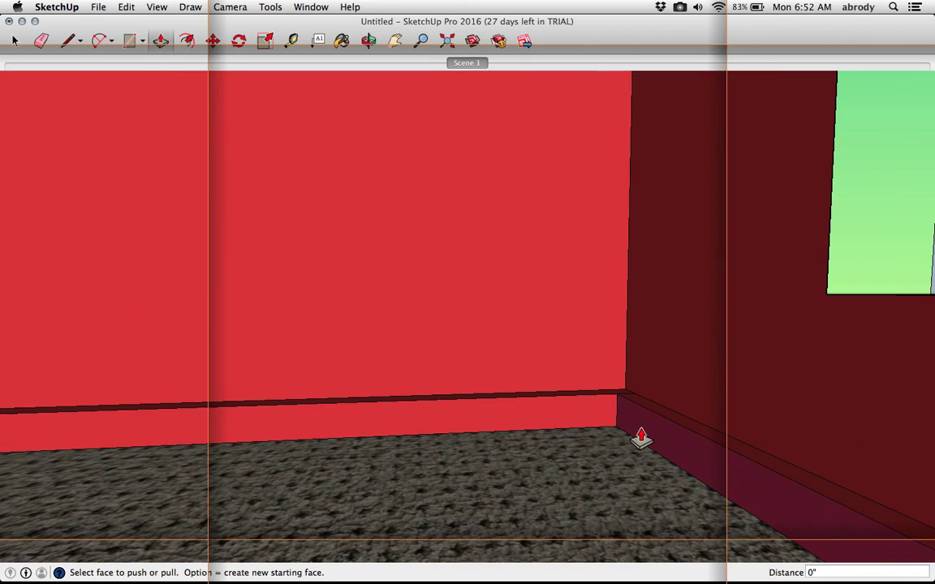
{"action": "scroll", "coordinate": [637, 435], "scroll_direction": "down", "scroll_amount": 5}
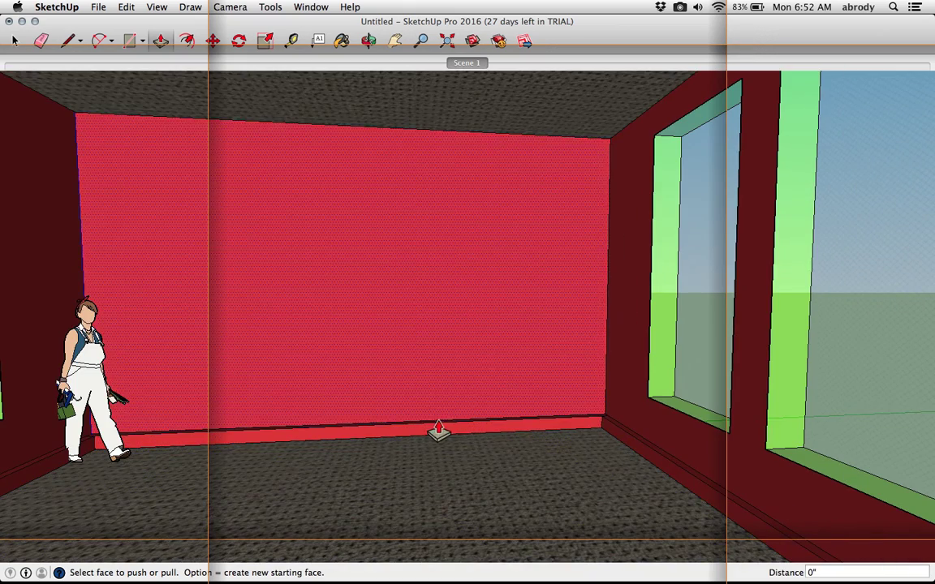
{"action": "left_click", "coordinate": [460, 65]}
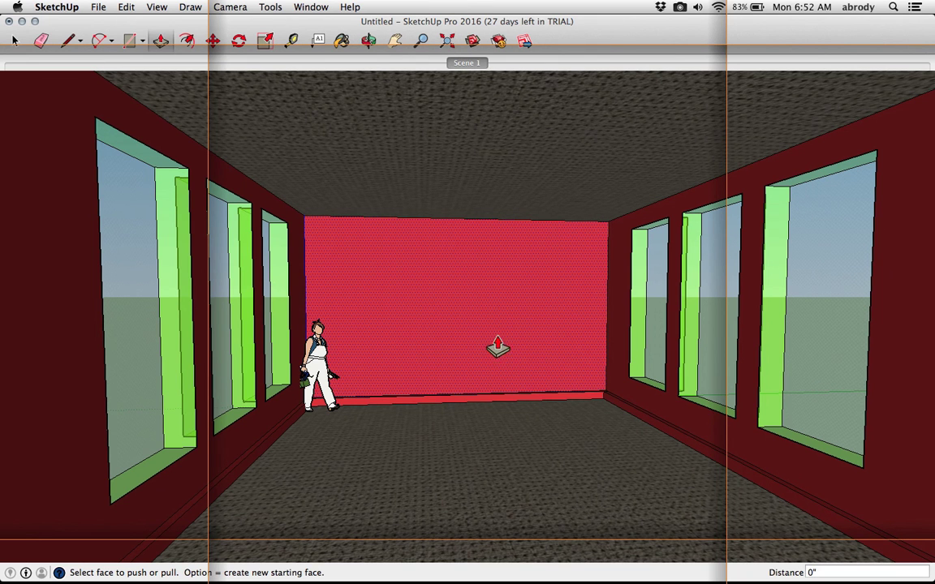
{"action": "left_click", "coordinate": [341, 42]}
{"action": "left_click_drag", "start_coordinate": [459, 370], "coordinate": [430, 356]}
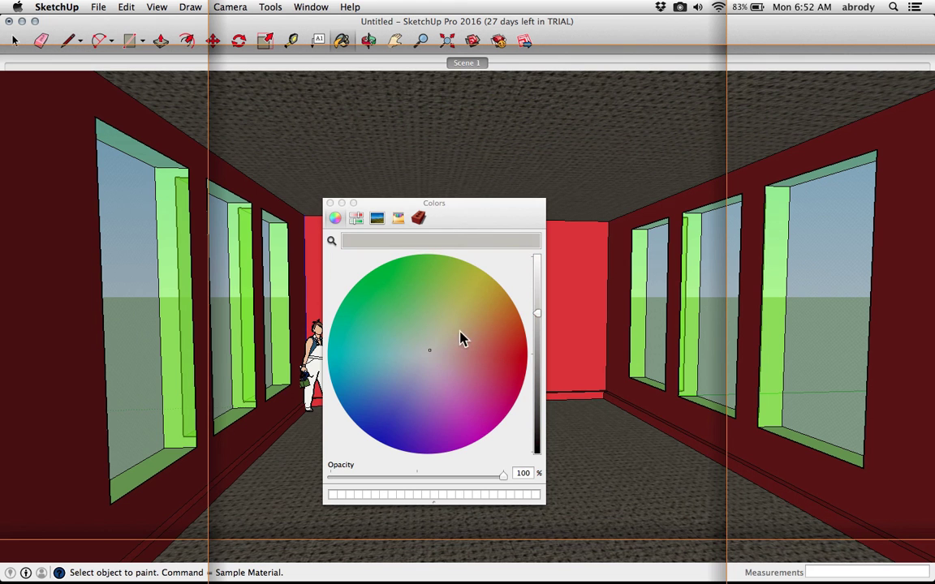
{"action": "left_click_drag", "start_coordinate": [537, 315], "coordinate": [538, 291]}
{"action": "left_click", "coordinate": [559, 148]}
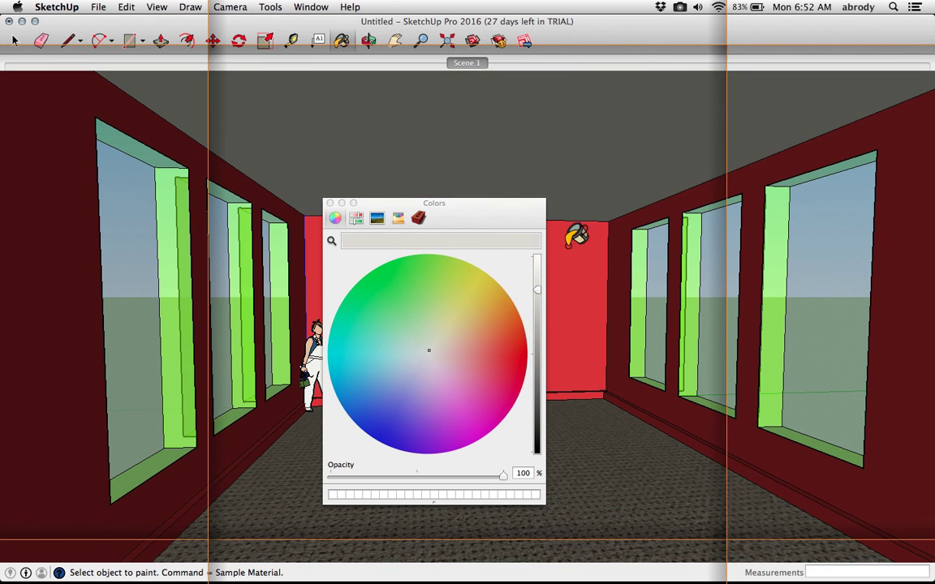
Paint the back wall cream and both side walls dark gray, then close the Colors panel
{"action": "left_click", "coordinate": [568, 231]}
{"action": "left_click", "coordinate": [625, 245]}
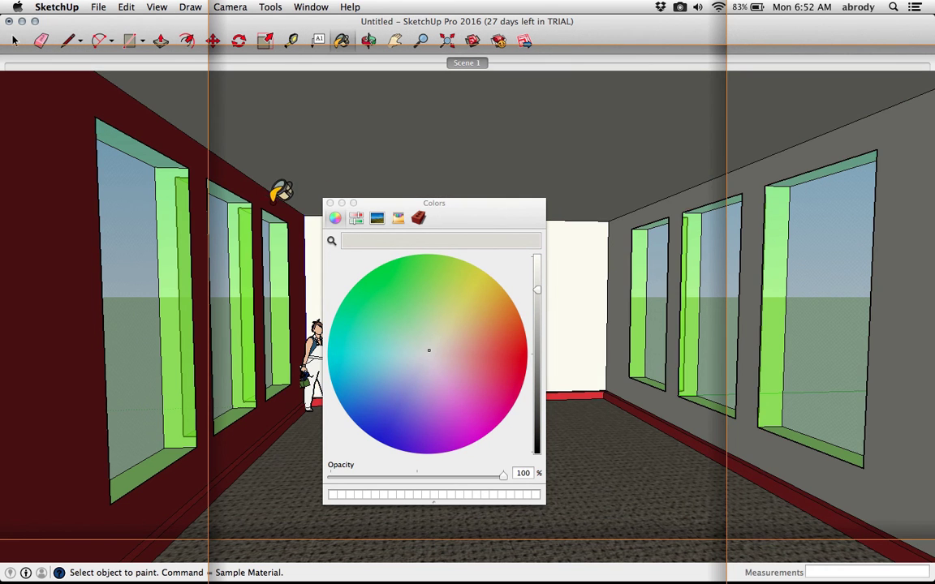
{"action": "left_click", "coordinate": [276, 197]}
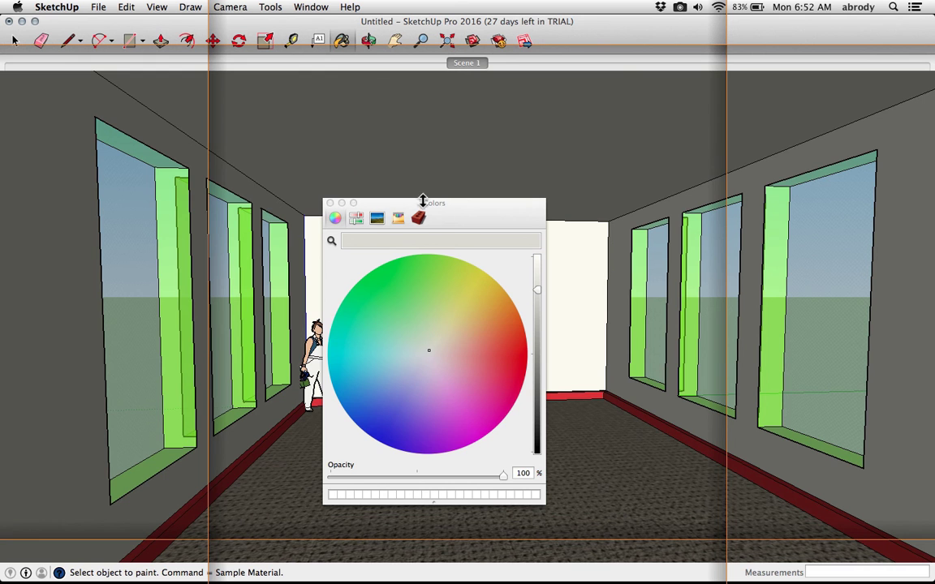
{"action": "left_click", "coordinate": [329, 204]}
Start a crown molding profile with a short horizontal line from the back wall's upper-left edge
{"action": "key", "text": "o"}
{"action": "mouse_move", "coordinate": [445, 221]}
{"action": "left_mouse_down"}
{"action": "mouse_move", "coordinate": [442, 259]}
{"action": "mouse_move", "coordinate": [411, 251]}
{"action": "mouse_move", "coordinate": [437, 249]}
{"action": "left_mouse_up"}
{"action": "key", "text": "b"}
{"action": "scroll", "coordinate": [290, 200], "scroll_direction": "up", "scroll_amount": 5}
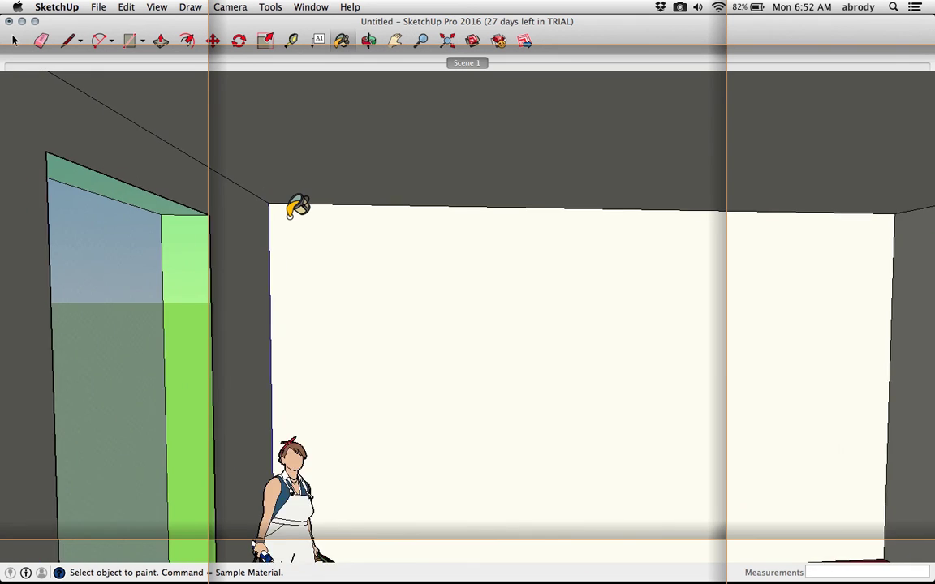
{"action": "scroll", "coordinate": [291, 211], "scroll_direction": "up", "scroll_amount": 4}
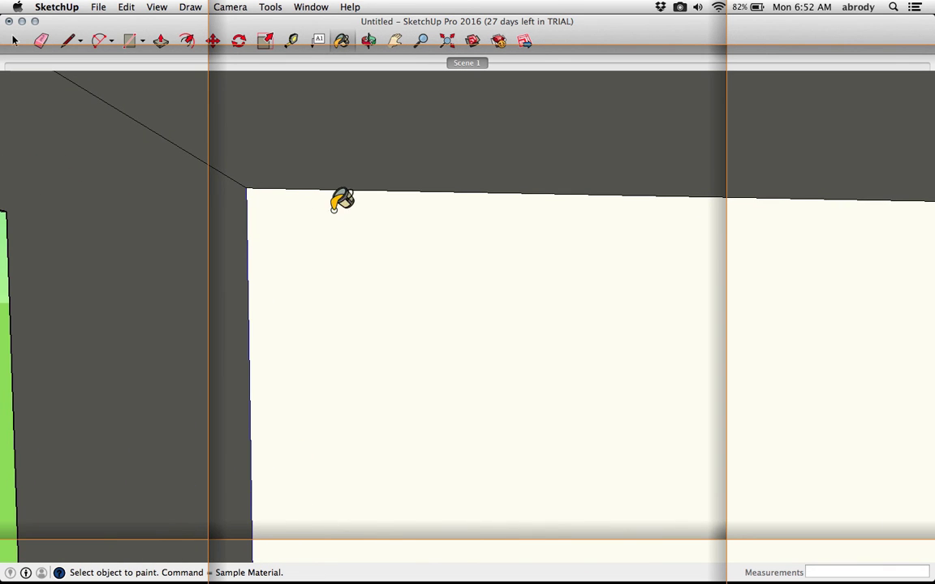
{"action": "scroll", "coordinate": [251, 162], "scroll_direction": "down", "scroll_amount": 4}
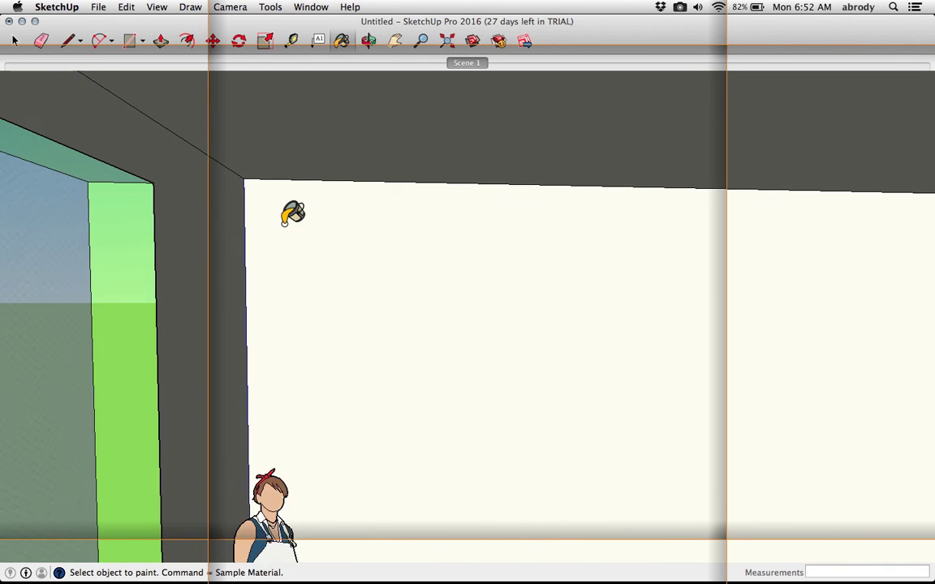
{"action": "scroll", "coordinate": [292, 212], "scroll_direction": "down", "scroll_amount": 5}
{"action": "scroll", "coordinate": [262, 173], "scroll_direction": "up", "scroll_amount": 2}
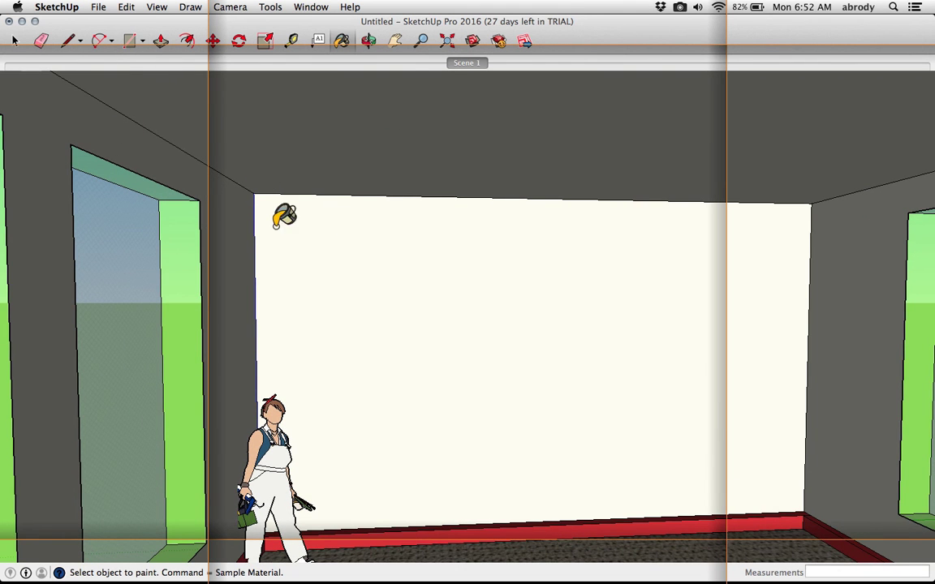
{"action": "left_click", "coordinate": [81, 41]}
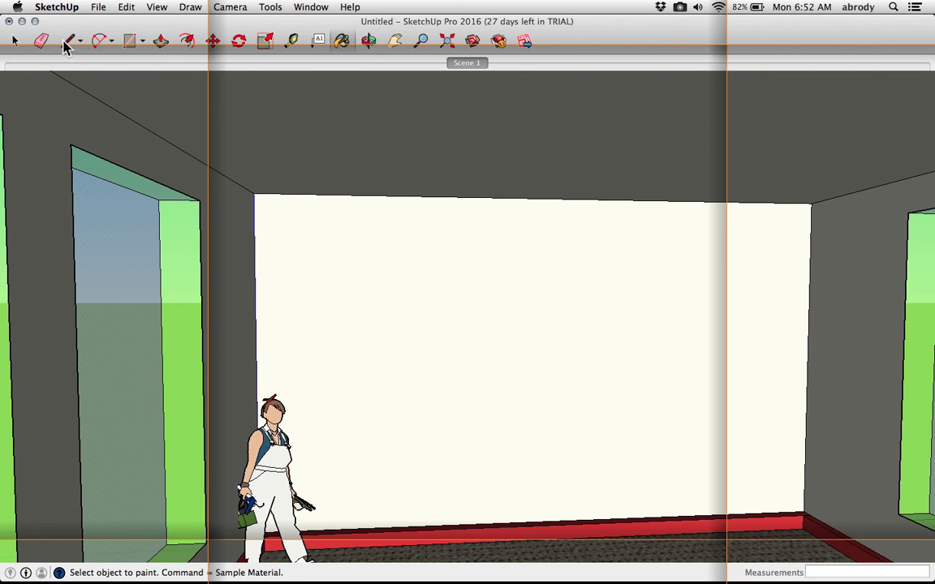
{"action": "left_click", "coordinate": [98, 63]}
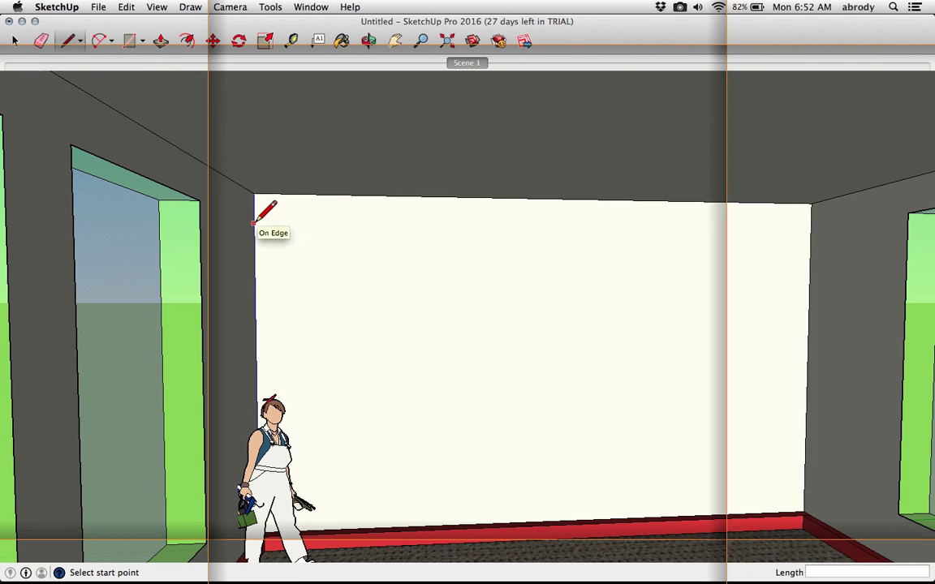
{"action": "scroll", "coordinate": [254, 207], "scroll_direction": "up", "scroll_amount": 5}
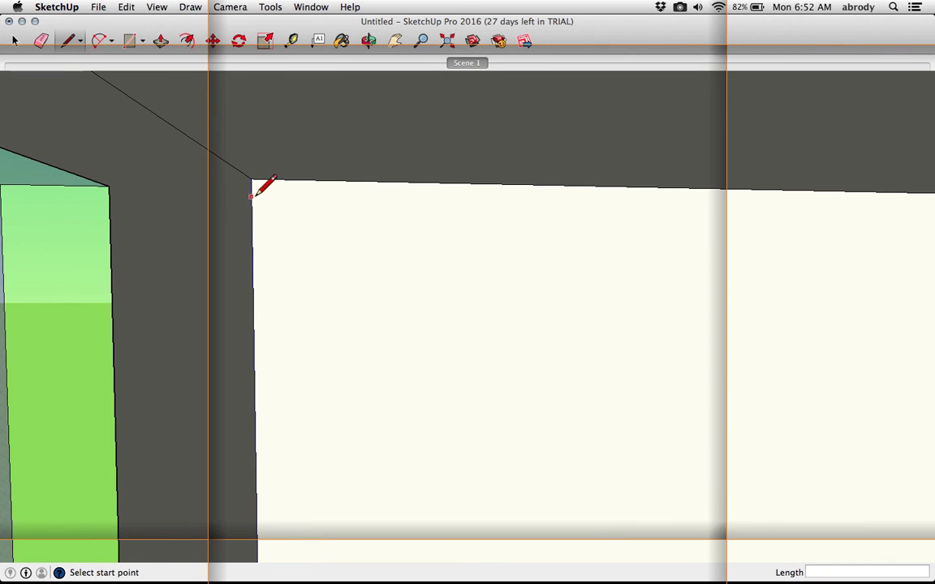
{"action": "left_click", "coordinate": [252, 199]}
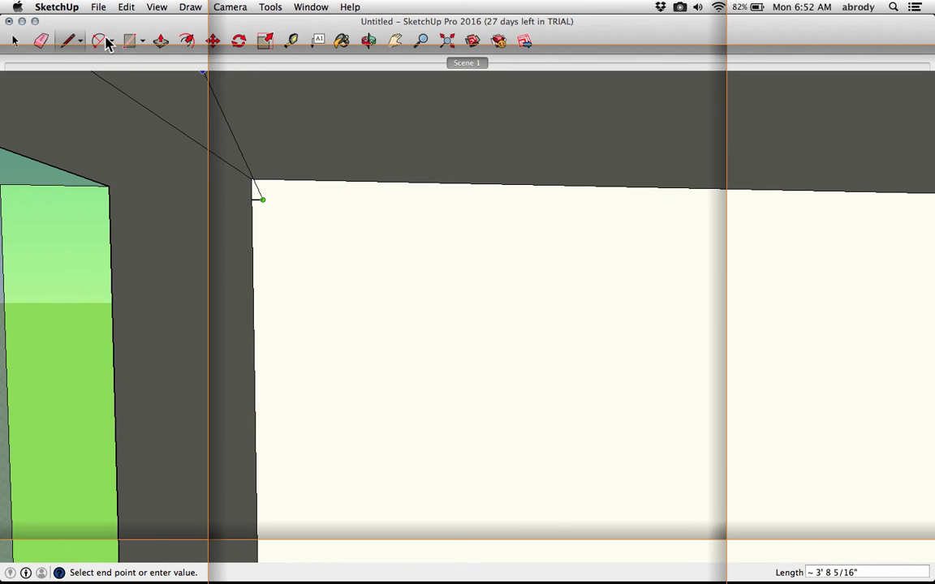
Draw a quarter arc from the line's end curving up toward the ceiling
{"action": "left_click", "coordinate": [104, 42]}
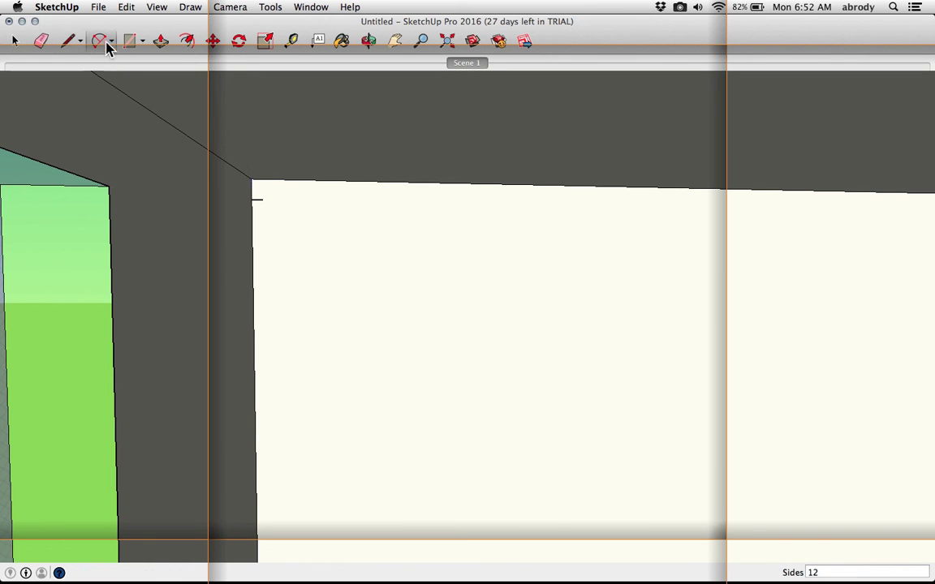
{"action": "left_click", "coordinate": [262, 199]}
{"action": "scroll", "coordinate": [277, 187], "scroll_direction": "up", "scroll_amount": 3}
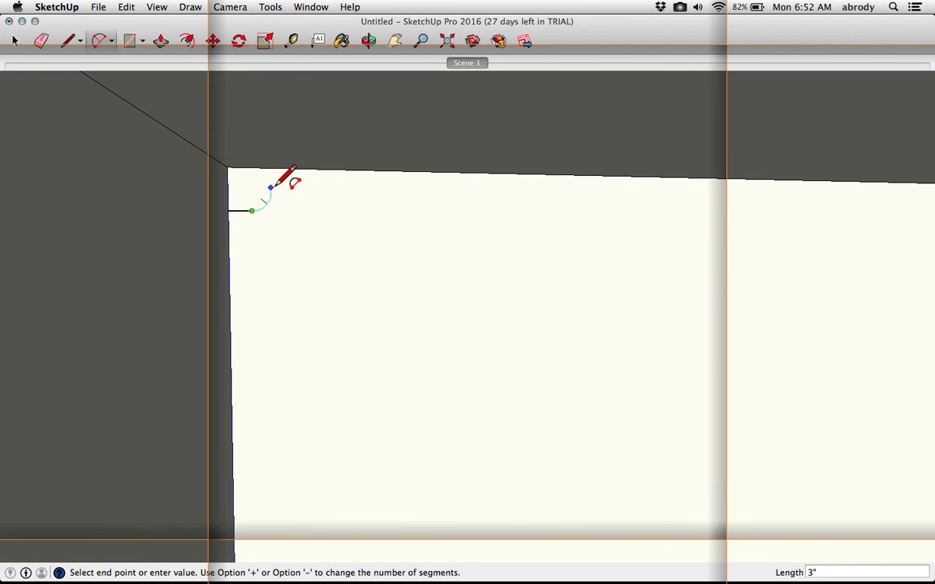
{"action": "left_click", "coordinate": [277, 187]}
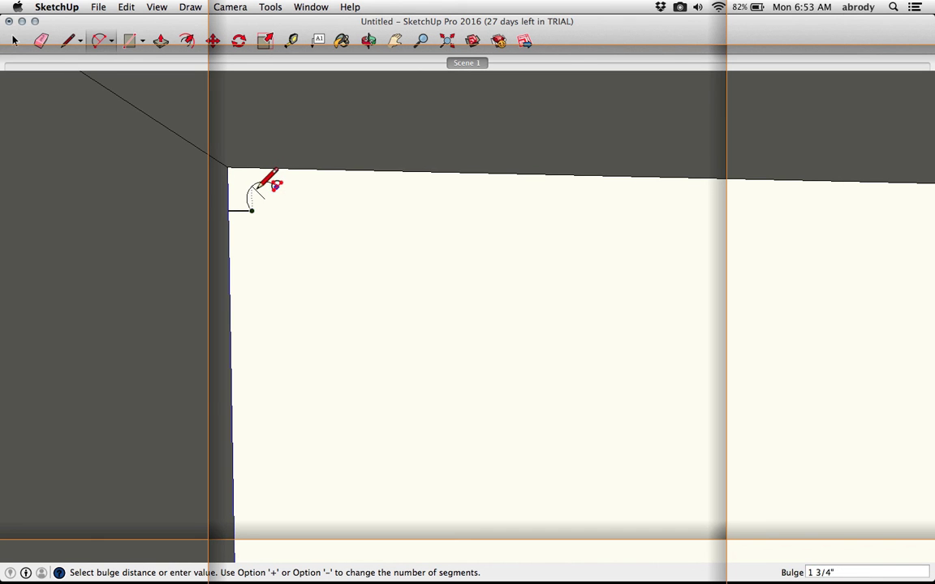
{"action": "scroll", "coordinate": [272, 185], "scroll_direction": "up", "scroll_amount": 4}
{"action": "left_click", "coordinate": [258, 191]}
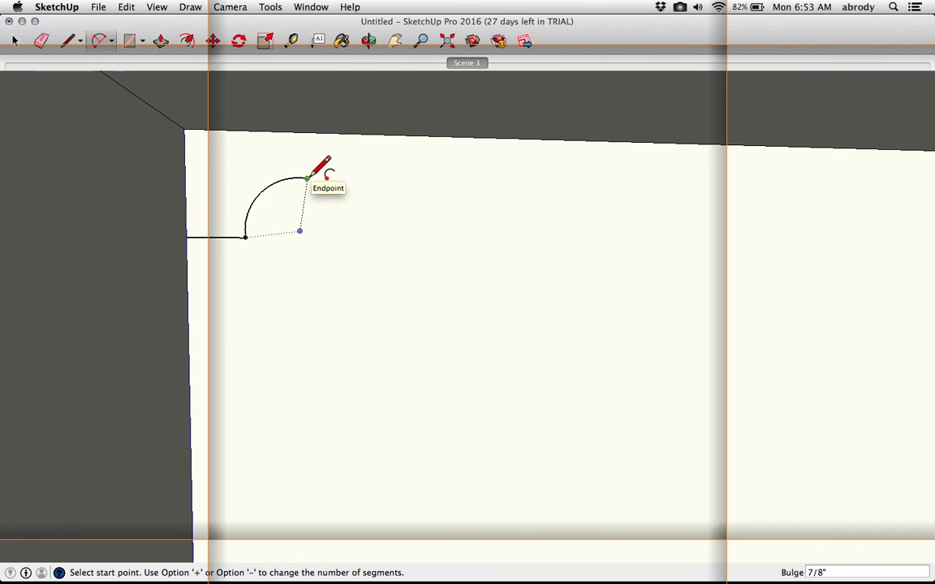
Draw a vertical line from the arc's end up to the ceiling edge to close the molding profile
{"action": "left_click", "coordinate": [69, 45]}
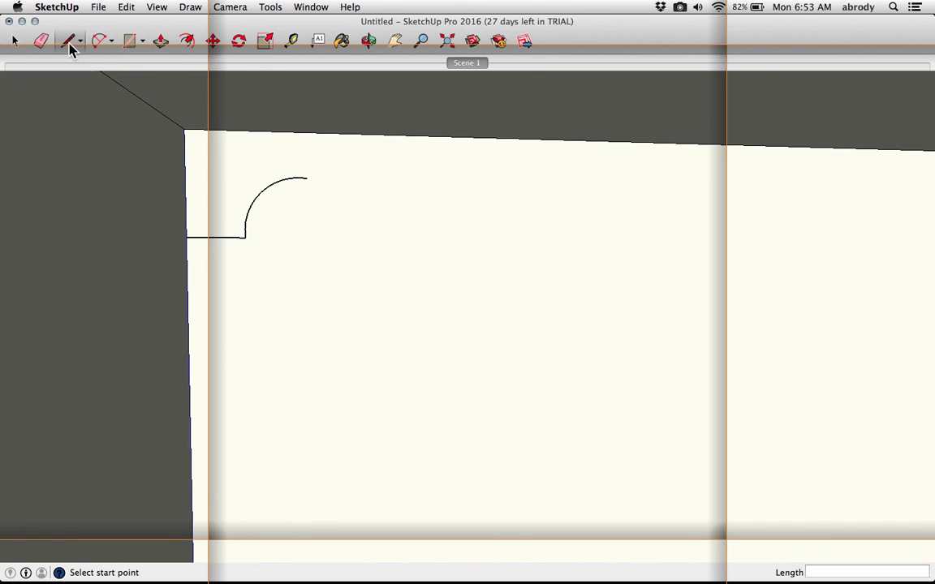
{"action": "left_click", "coordinate": [307, 178]}
{"action": "left_click", "coordinate": [307, 132]}
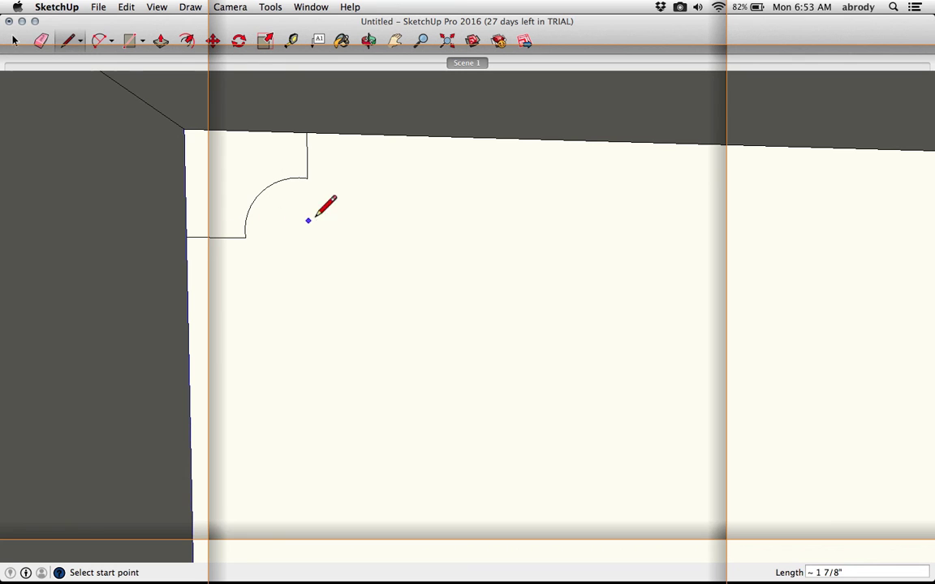
{"action": "left_click", "coordinate": [341, 230]}
{"action": "left_click", "coordinate": [431, 258]}
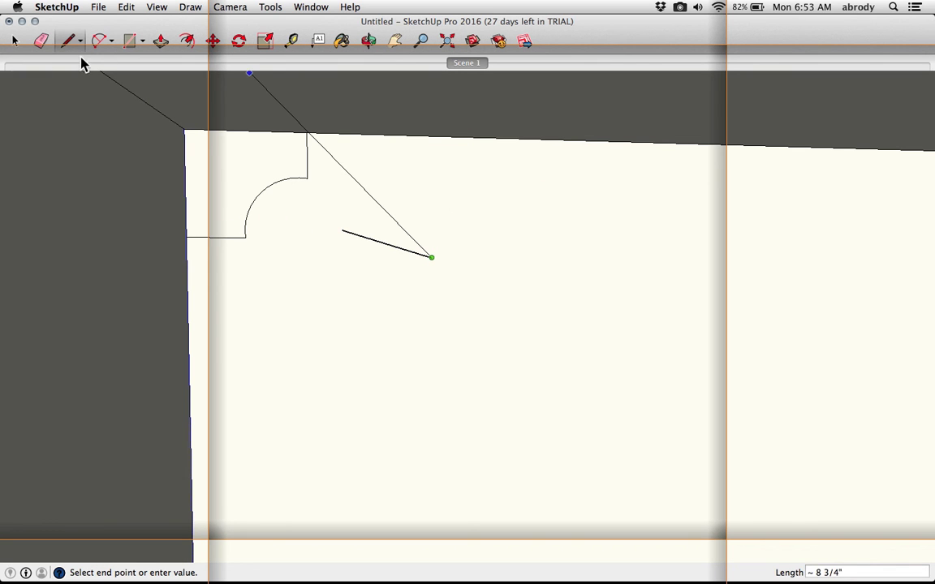
{"action": "left_click", "coordinate": [14, 41]}
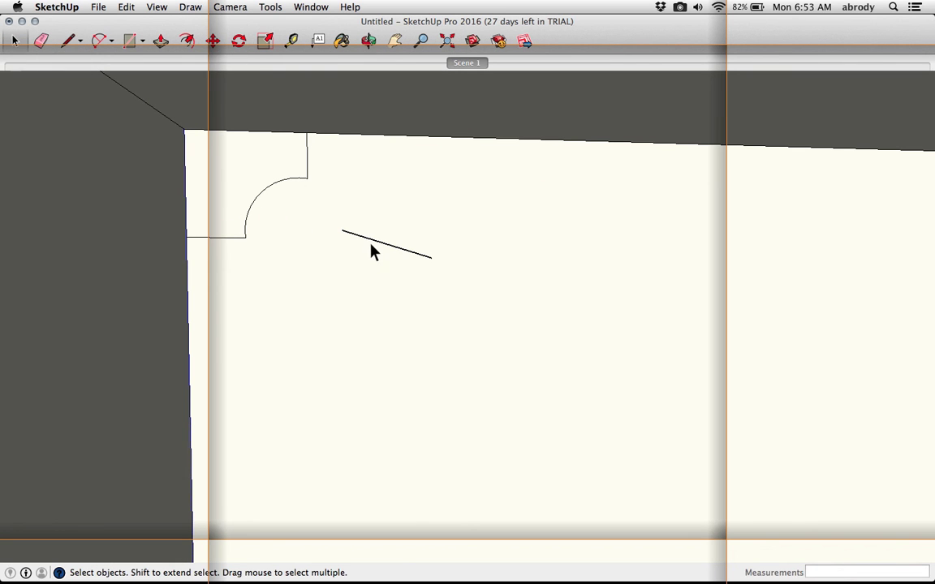
{"action": "key", "text": "Delete"}
Extrude the molding profile along the wall with Push/Pull
{"action": "scroll", "coordinate": [284, 199], "scroll_direction": "down", "scroll_amount": 3}
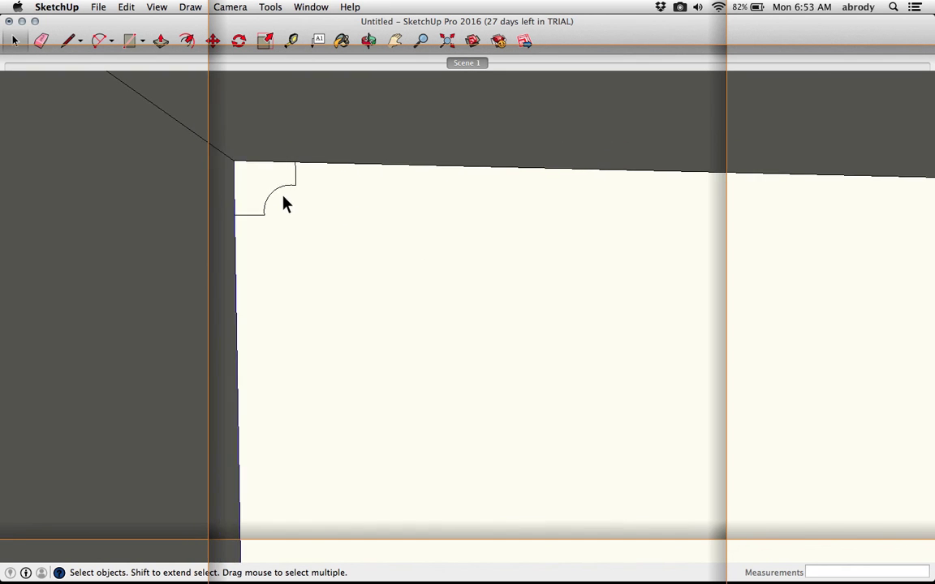
{"action": "key", "text": "p"}
{"action": "left_click", "coordinate": [269, 195]}
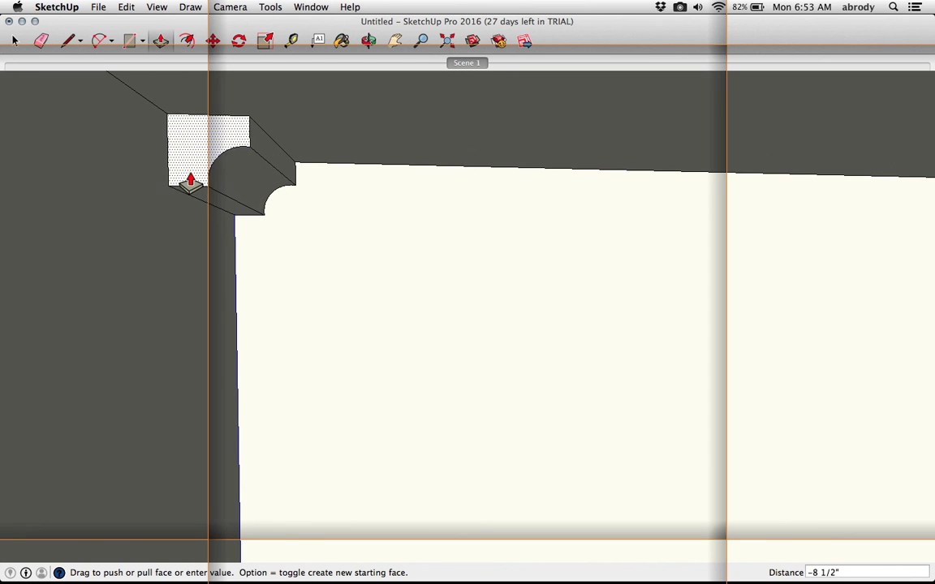
{"action": "left_click", "coordinate": [170, 168]}
{"action": "scroll", "coordinate": [280, 205], "scroll_direction": "down", "scroll_amount": 4}
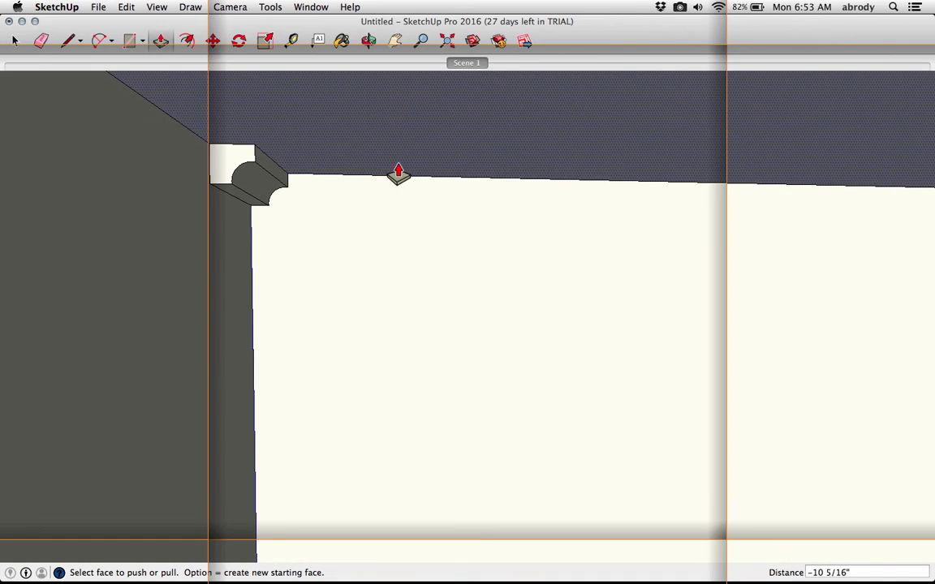
{"action": "scroll", "coordinate": [398, 173], "scroll_direction": "down", "scroll_amount": 3}
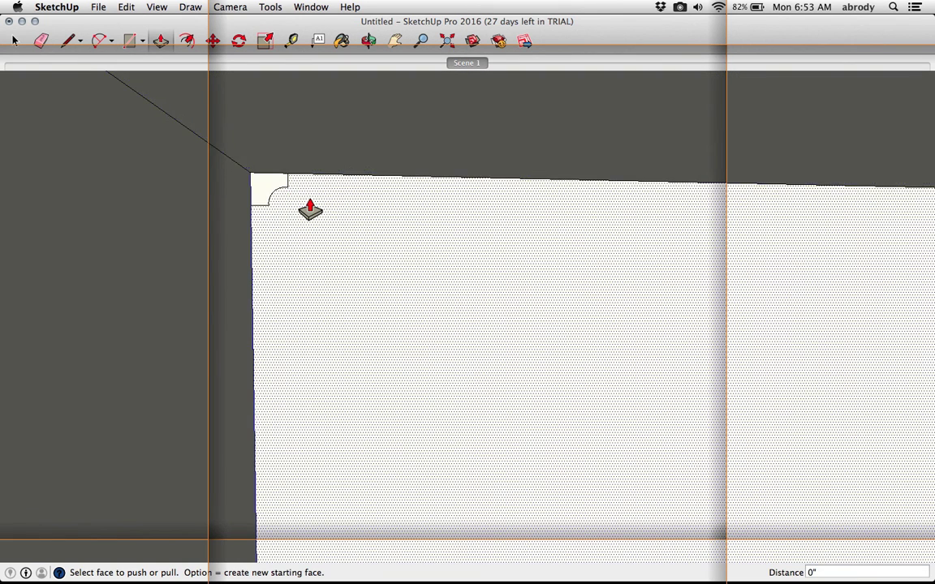
{"action": "scroll", "coordinate": [310, 208], "scroll_direction": "down", "scroll_amount": 1}
{"action": "scroll", "coordinate": [310, 209], "scroll_direction": "down", "scroll_amount": 3}
{"action": "middle_click_drag", "start_coordinate": [324, 202], "coordinate": [281, 201]}
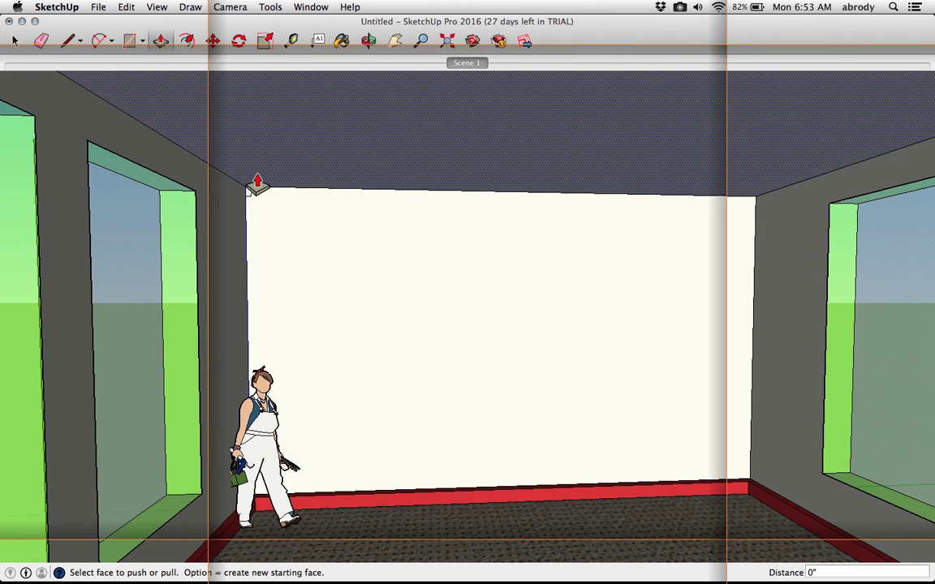
Sweep the crown molding profile along the top edge of the left wall with Follow Me
{"action": "left_click", "coordinate": [268, 8]}
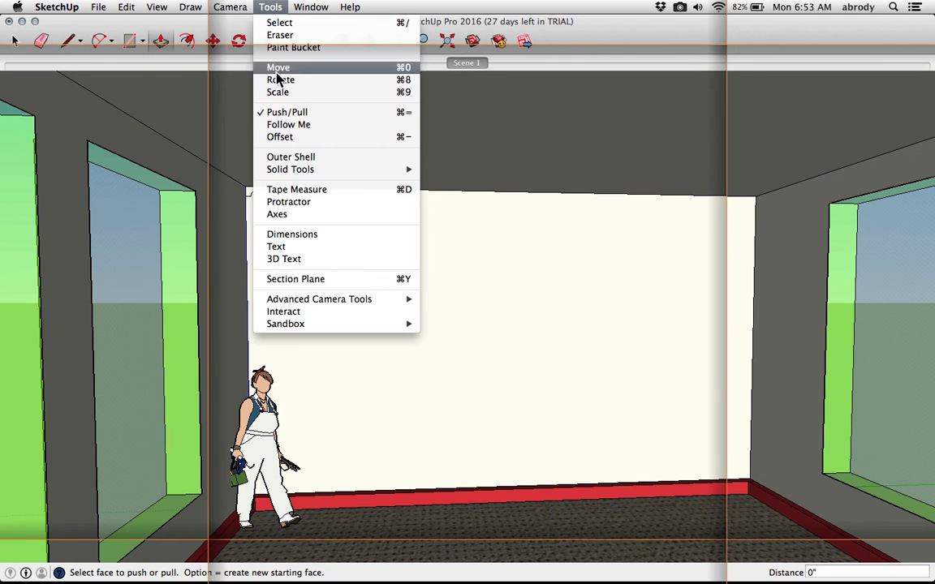
{"action": "left_click", "coordinate": [288, 125]}
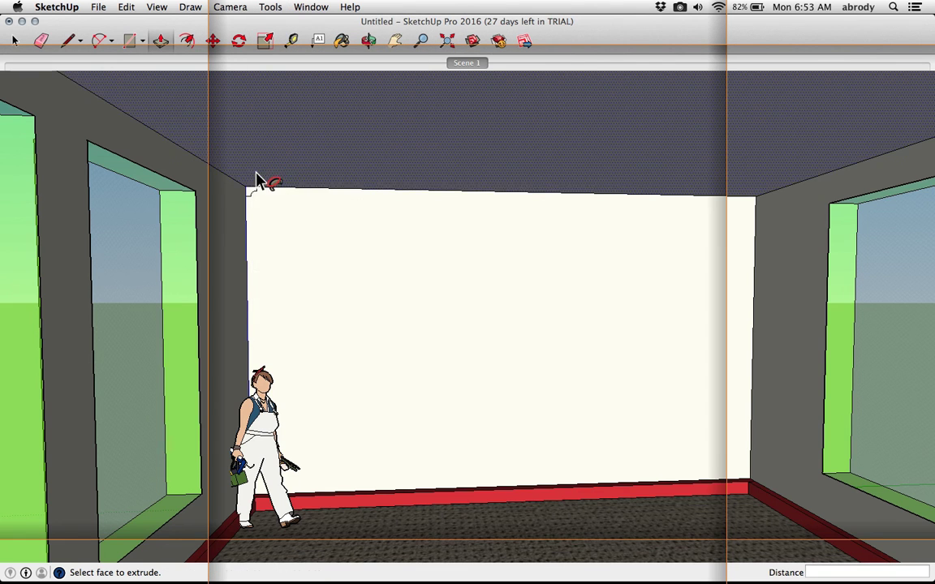
{"action": "scroll", "coordinate": [245, 197], "scroll_direction": "up", "scroll_amount": 5}
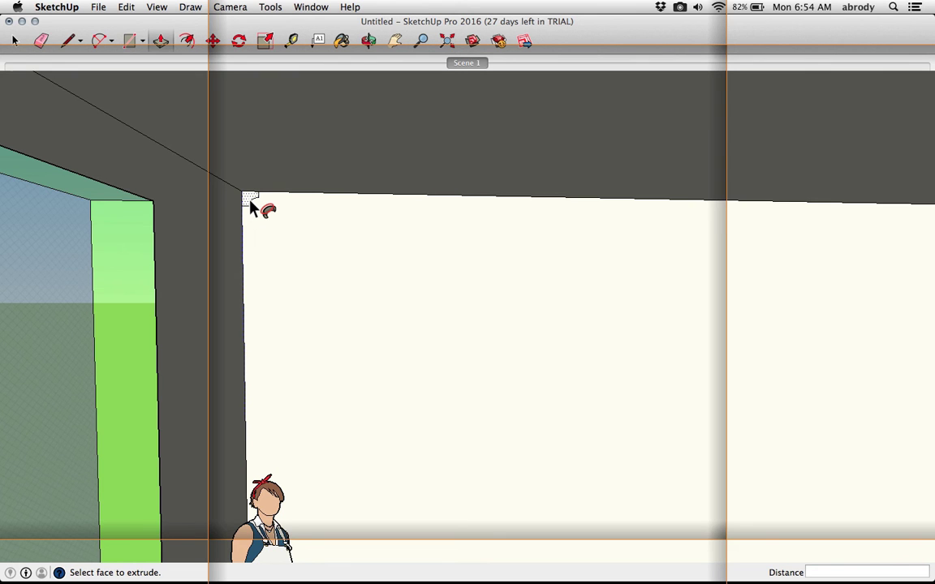
{"action": "left_click_drag", "start_coordinate": [249, 206], "coordinate": [34, 73]}
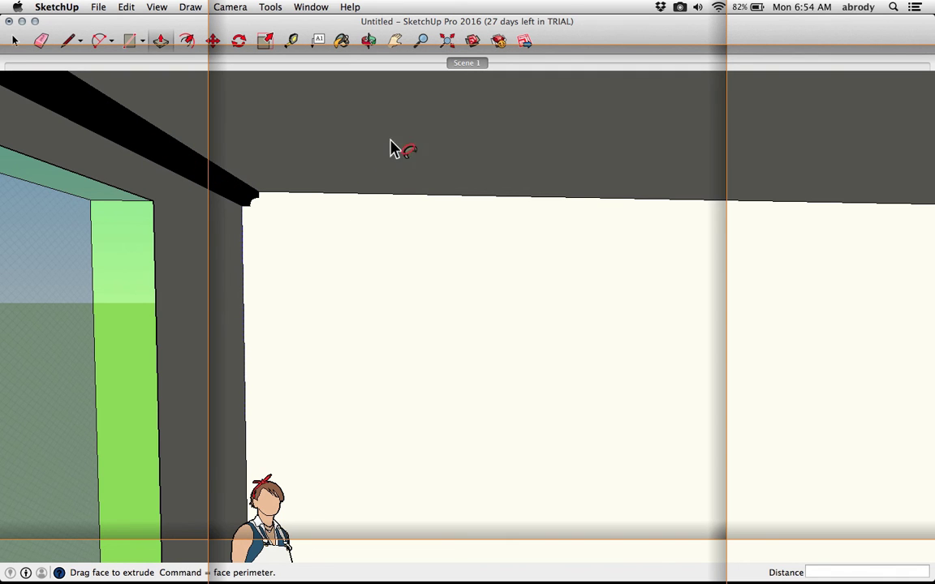
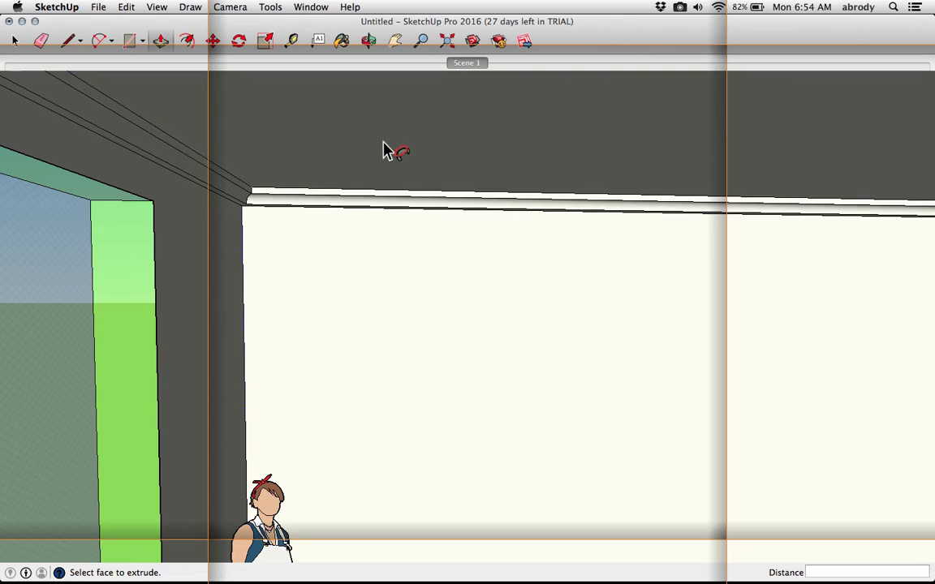
Paint the crown molding's faces blue with the Paint Bucket
{"action": "middle_click_drag", "start_coordinate": [380, 182], "coordinate": [293, 218]}
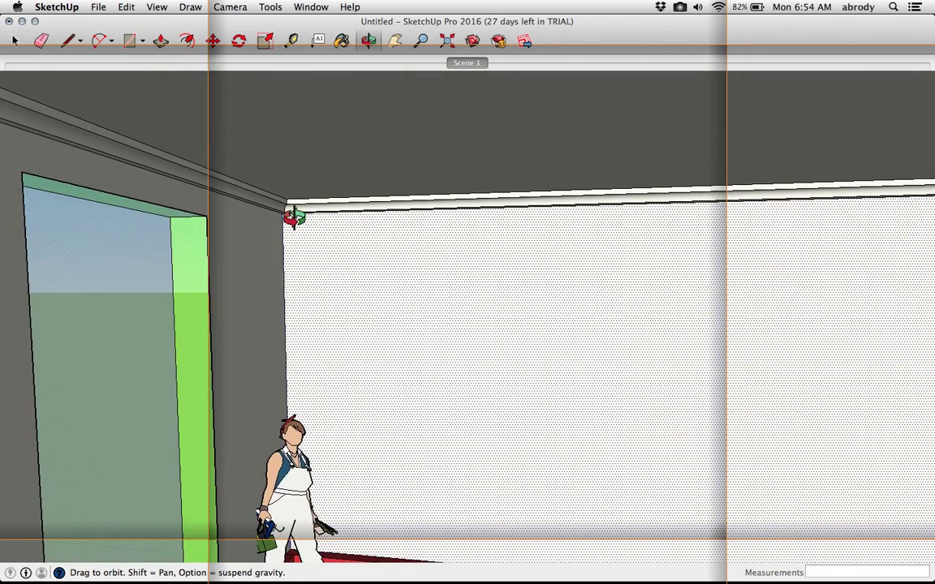
{"action": "scroll", "coordinate": [293, 218], "scroll_direction": "up", "scroll_amount": 6}
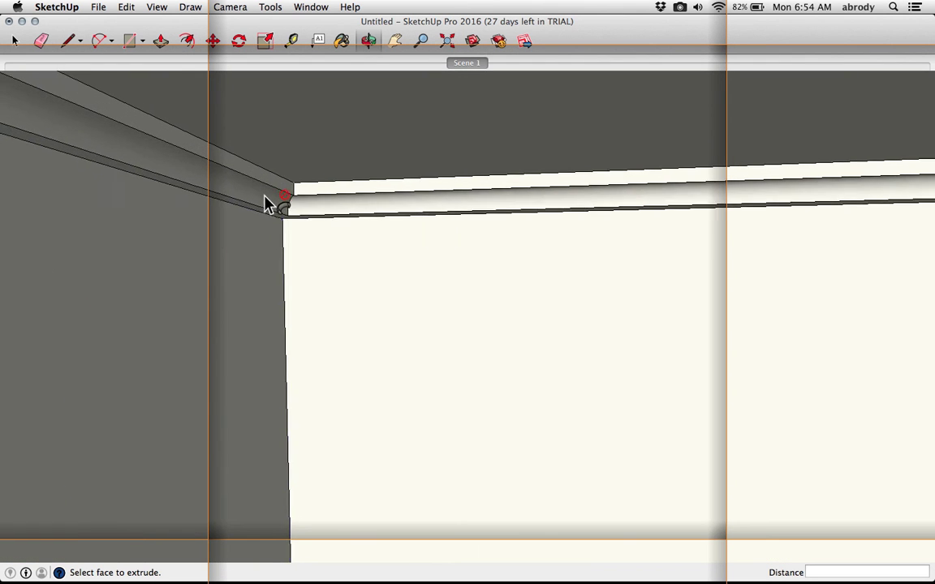
{"action": "scroll", "coordinate": [270, 205], "scroll_direction": "up", "scroll_amount": 2}
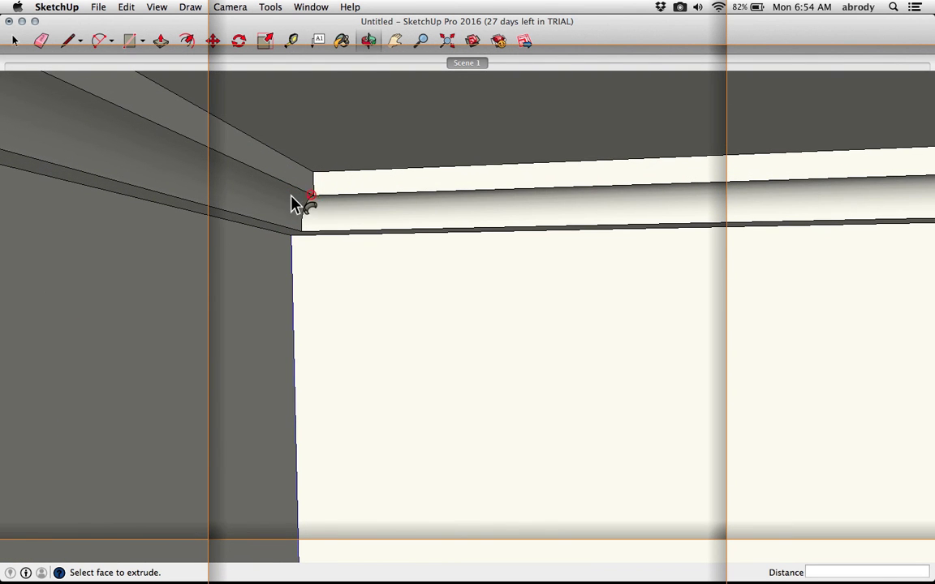
{"action": "left_click", "coordinate": [341, 41]}
{"action": "left_click", "coordinate": [499, 360]}
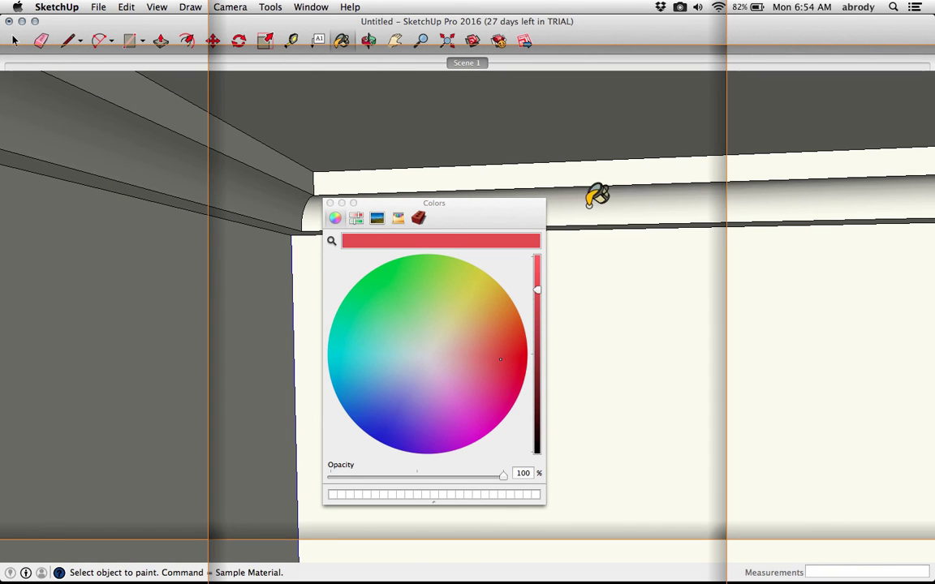
{"action": "left_click", "coordinate": [367, 392]}
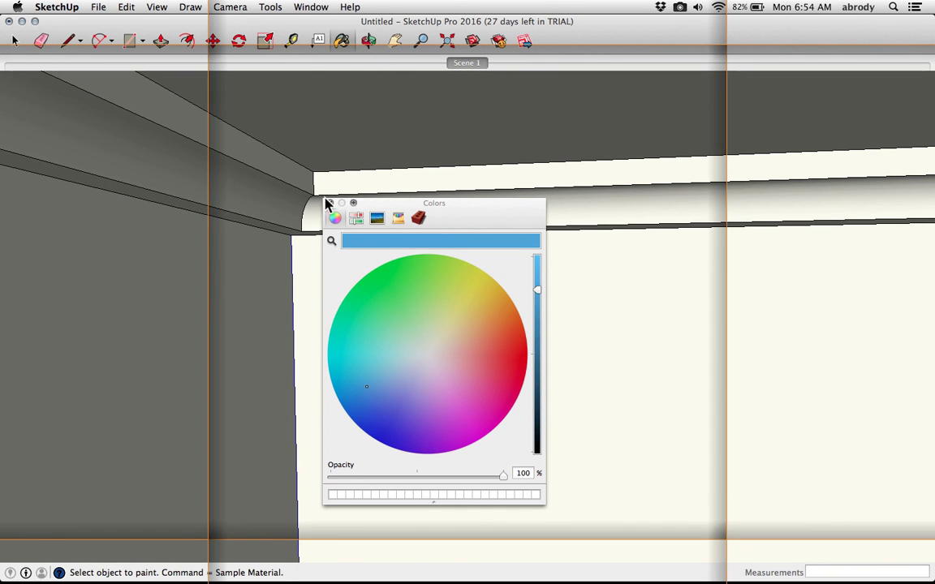
{"action": "left_click", "coordinate": [317, 174]}
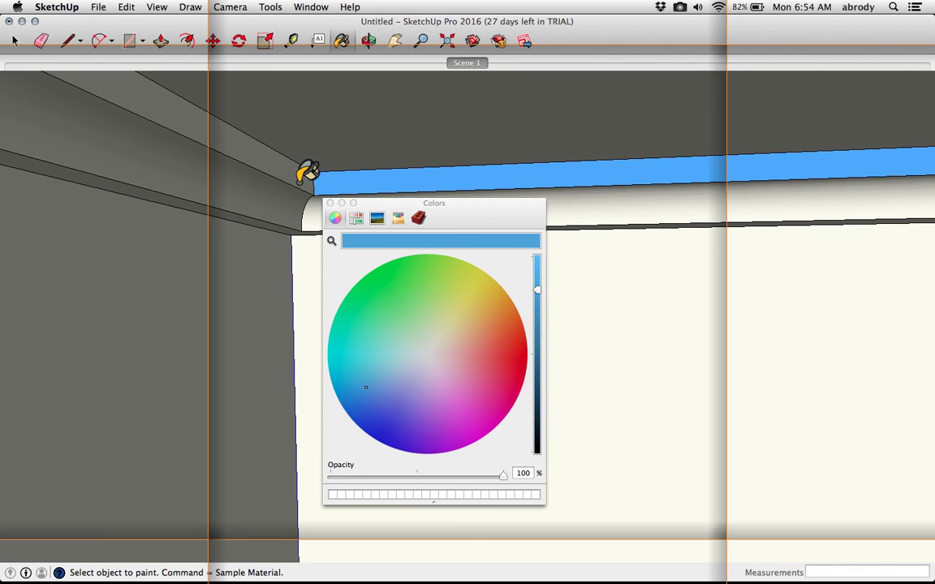
{"action": "left_click", "coordinate": [290, 200]}
Undo the two paint fills and the Follow Me sweep of the crown molding
{"action": "key", "text": "super+z"}
{"action": "key", "text": "super+z"}
{"action": "key", "text": "super+z"}
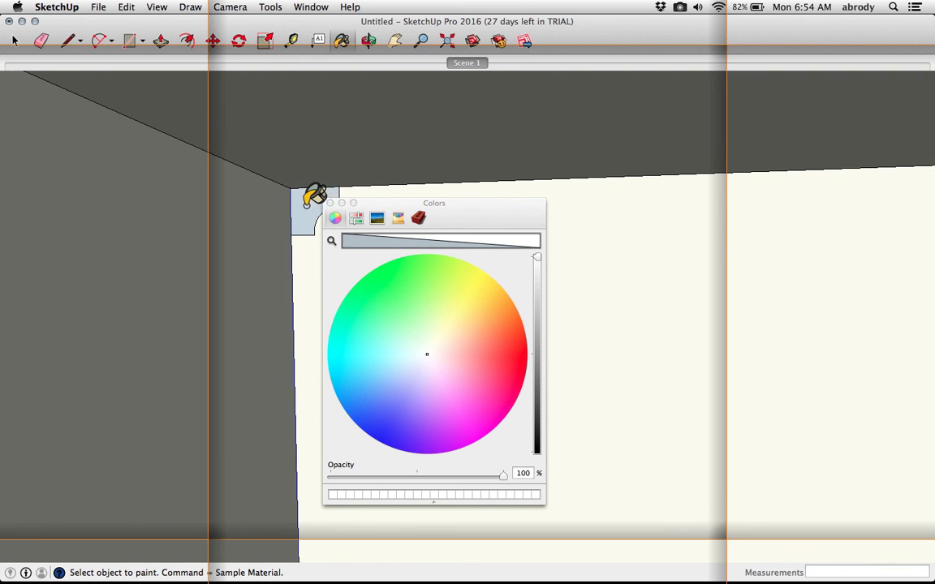
Paint the crown molding profile face blue and close the color picker
{"action": "left_click", "coordinate": [387, 414]}
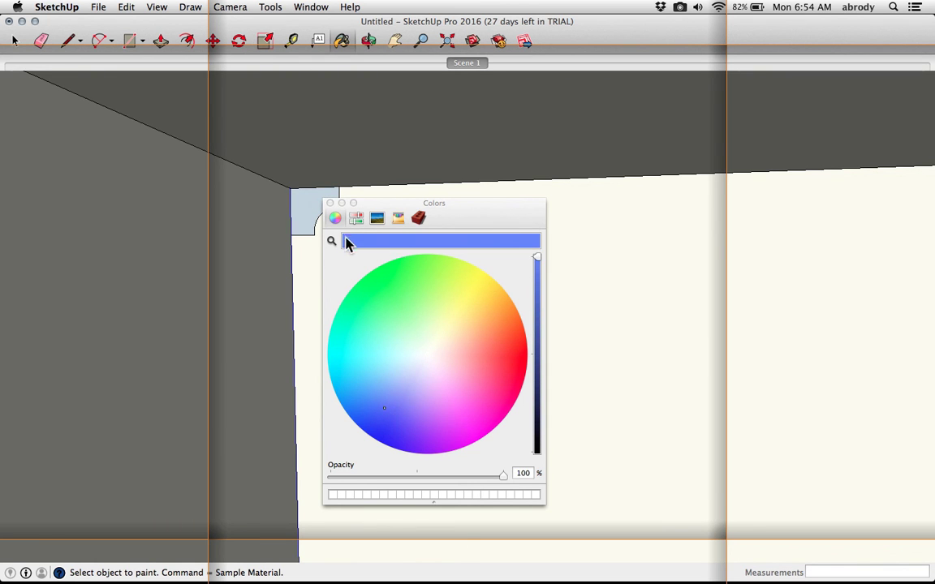
{"action": "left_click", "coordinate": [312, 209]}
{"action": "left_click", "coordinate": [329, 204]}
Sweep the blue molding profile along the room's top wall edges with Follow Me
{"action": "left_click", "coordinate": [248, 7]}
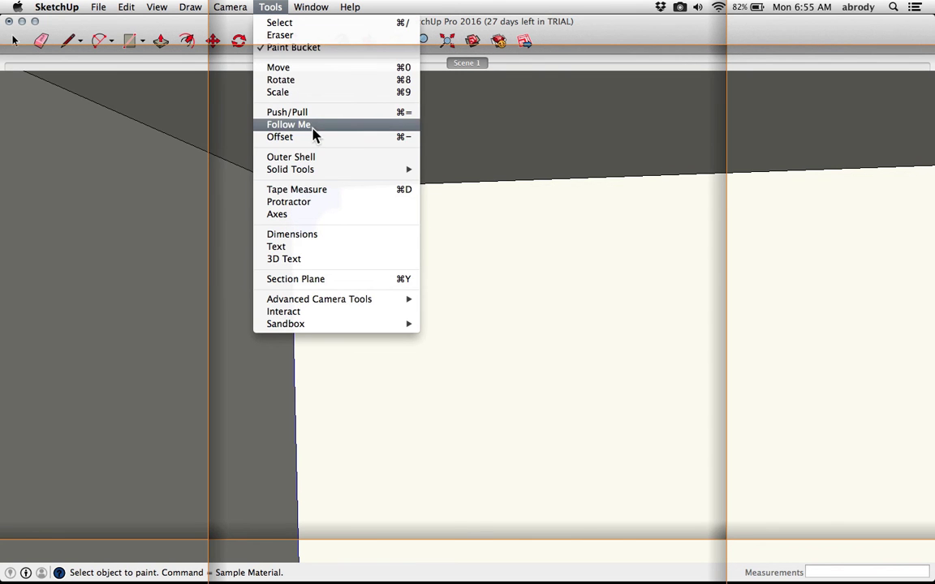
{"action": "left_click", "coordinate": [312, 125]}
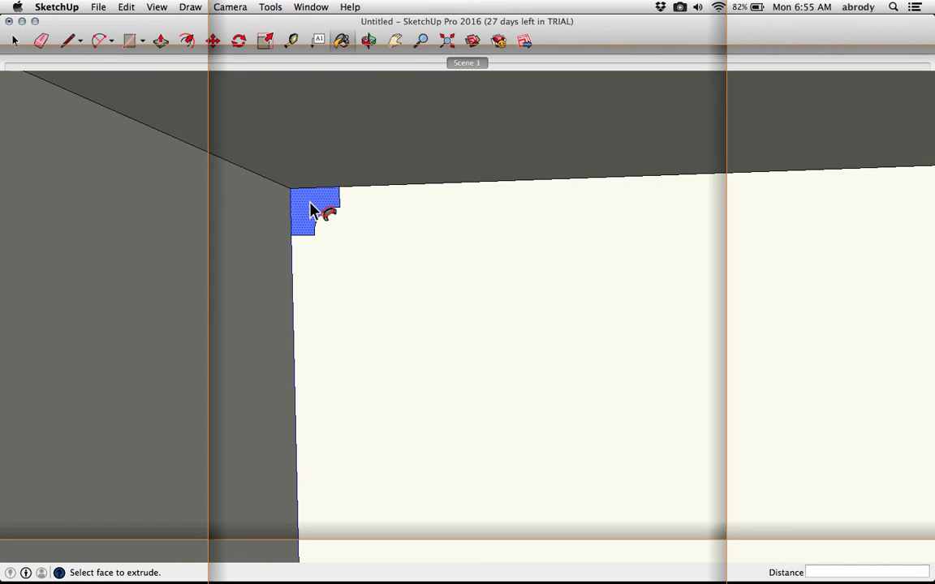
{"action": "left_click_drag", "start_coordinate": [311, 209], "coordinate": [376, 119]}
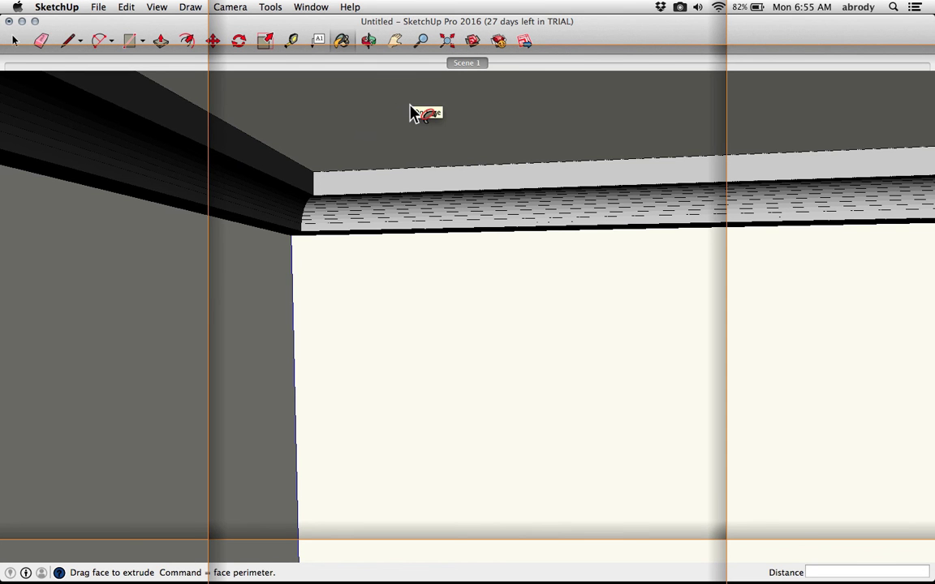
{"action": "left_click_drag", "start_coordinate": [414, 112], "coordinate": [410, 110]}
Search the component library for modern chair and open the details of the Modern, trendy couch or bench
{"action": "scroll", "coordinate": [429, 185], "scroll_direction": "down", "scroll_amount": 4}
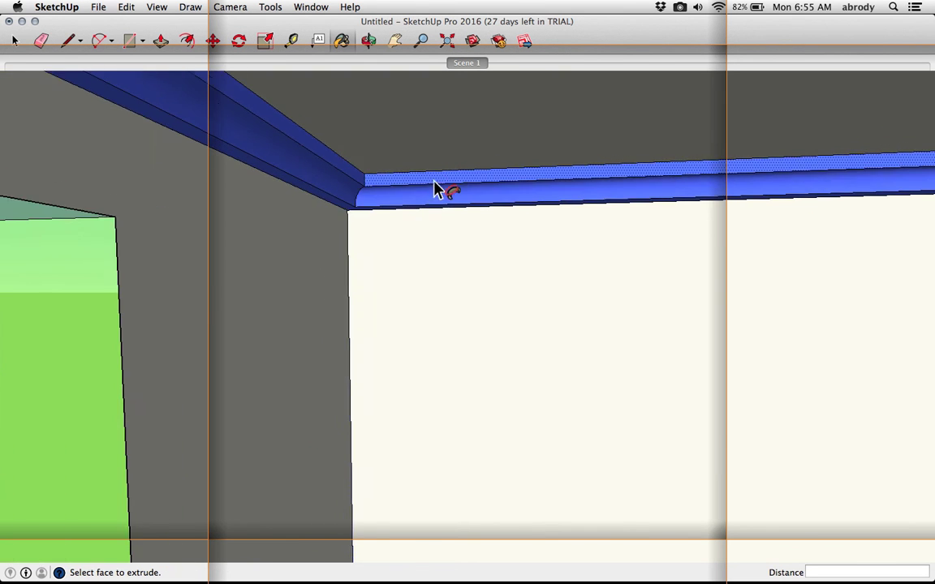
{"action": "scroll", "coordinate": [451, 193], "scroll_direction": "down", "scroll_amount": 3}
{"action": "middle_click_drag", "start_coordinate": [456, 193], "coordinate": [634, 182]}
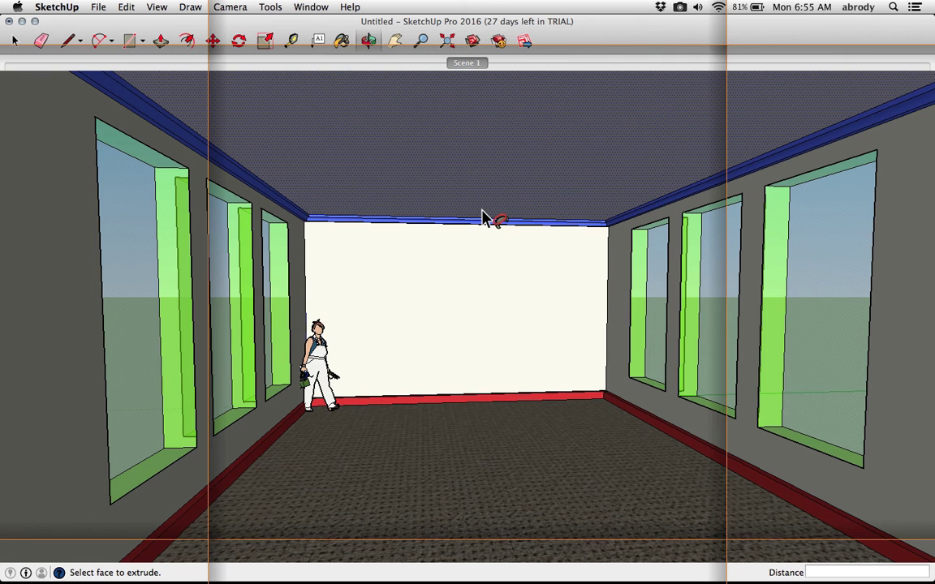
{"action": "left_click", "coordinate": [308, 8]}
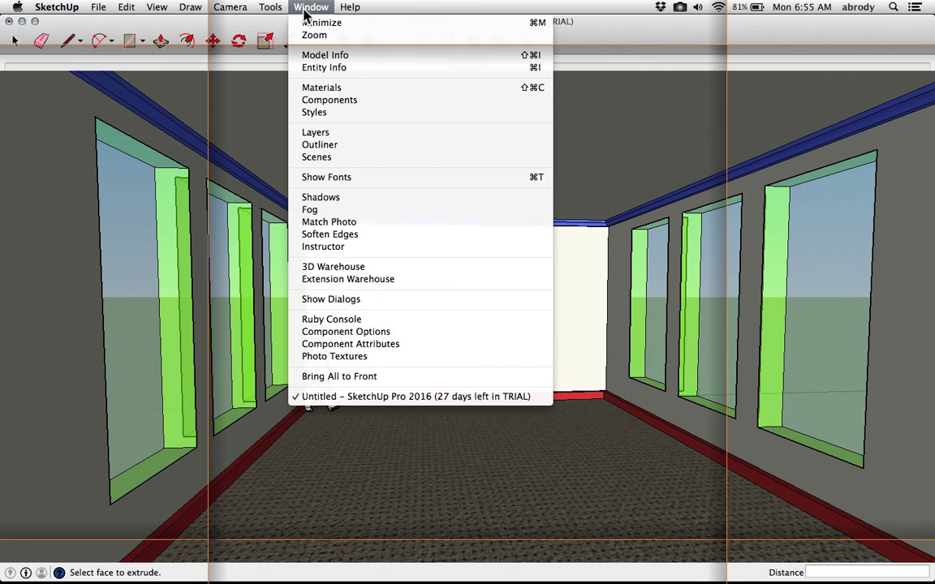
{"action": "left_click", "coordinate": [316, 105]}
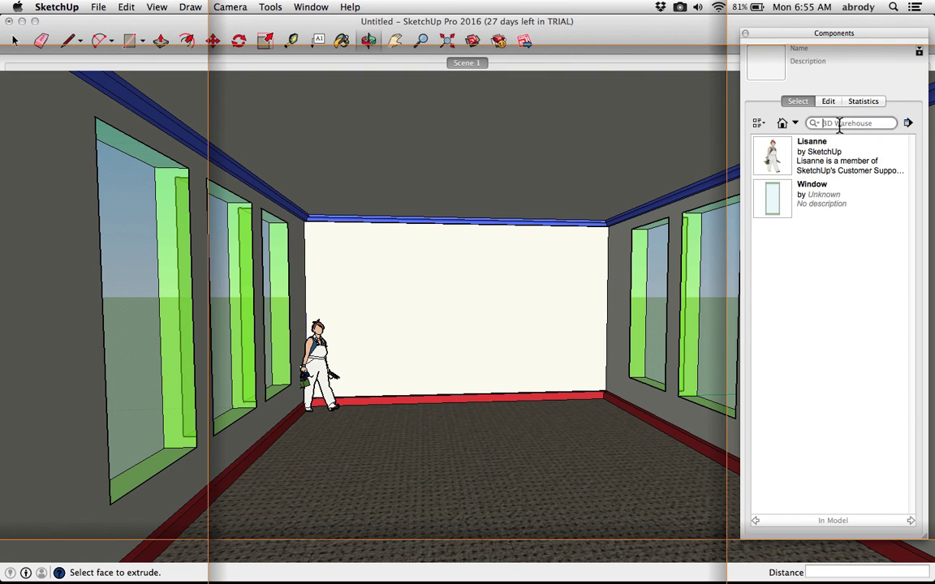
{"action": "left_click", "coordinate": [829, 124]}
{"action": "type", "text": "modern chair"}
{"action": "key", "text": "Return"}
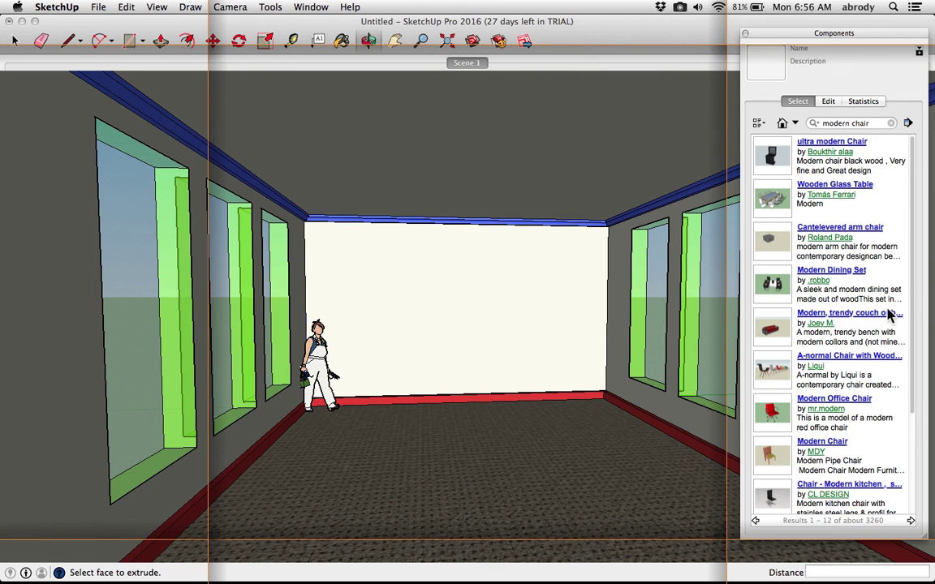
{"action": "left_click", "coordinate": [832, 317]}
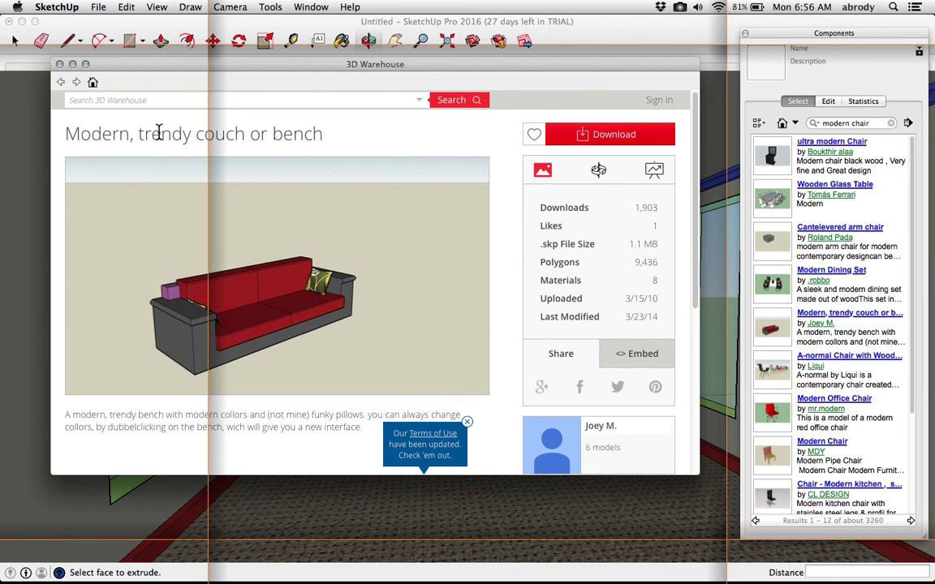
{"action": "left_click", "coordinate": [59, 65]}
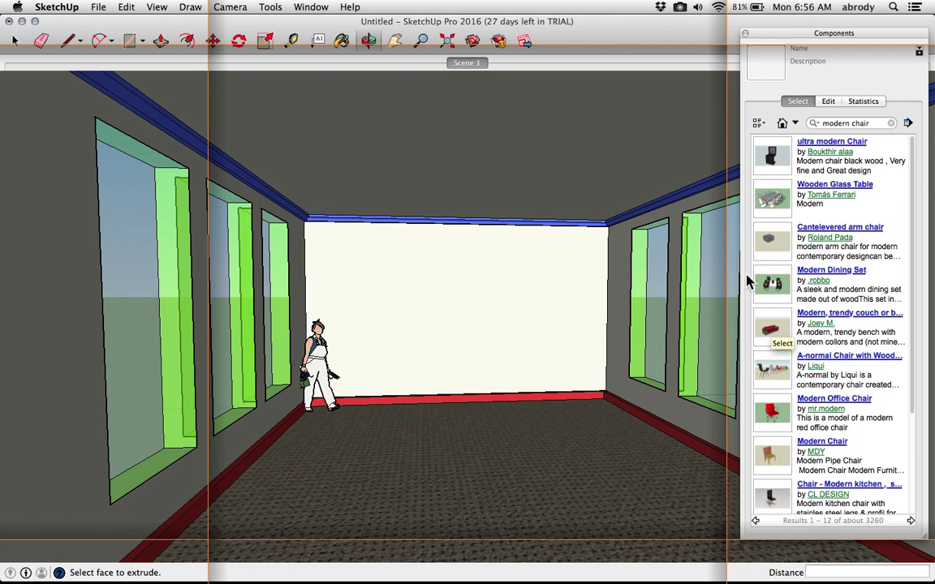
Place the Modern, trendy couch or bench component on the floor in front of the back wall
{"action": "left_click", "coordinate": [769, 333]}
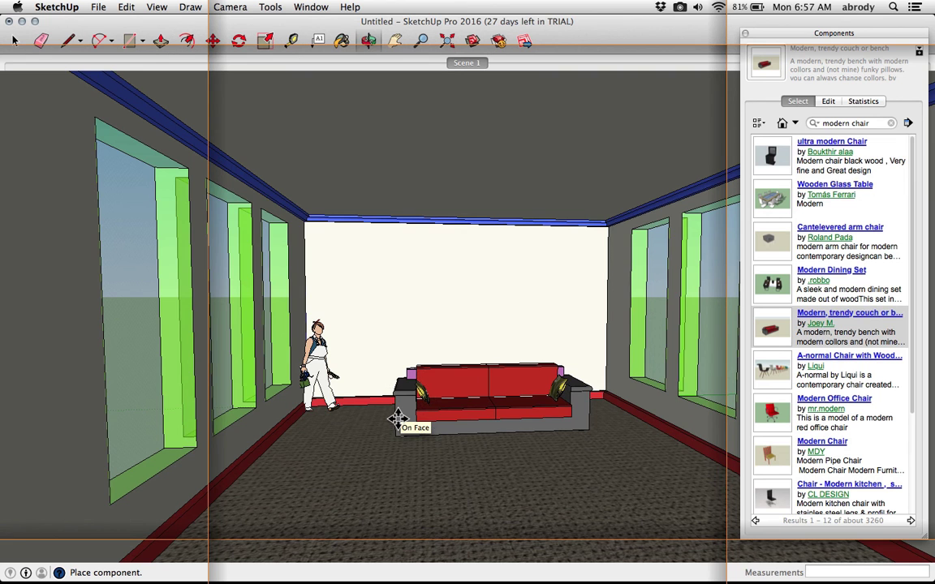
{"action": "left_click", "coordinate": [396, 417]}
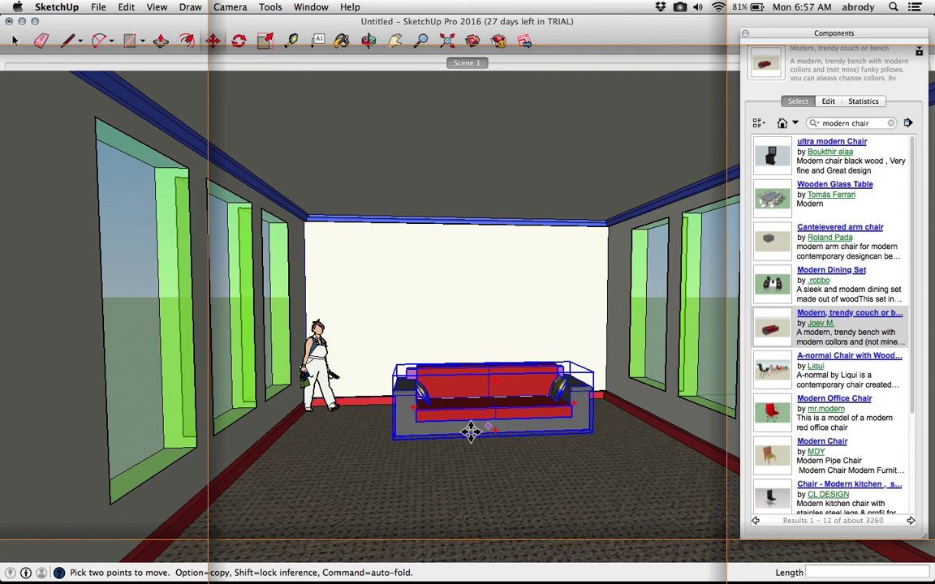
{"action": "middle_click_drag", "start_coordinate": [475, 424], "coordinate": [493, 397]}
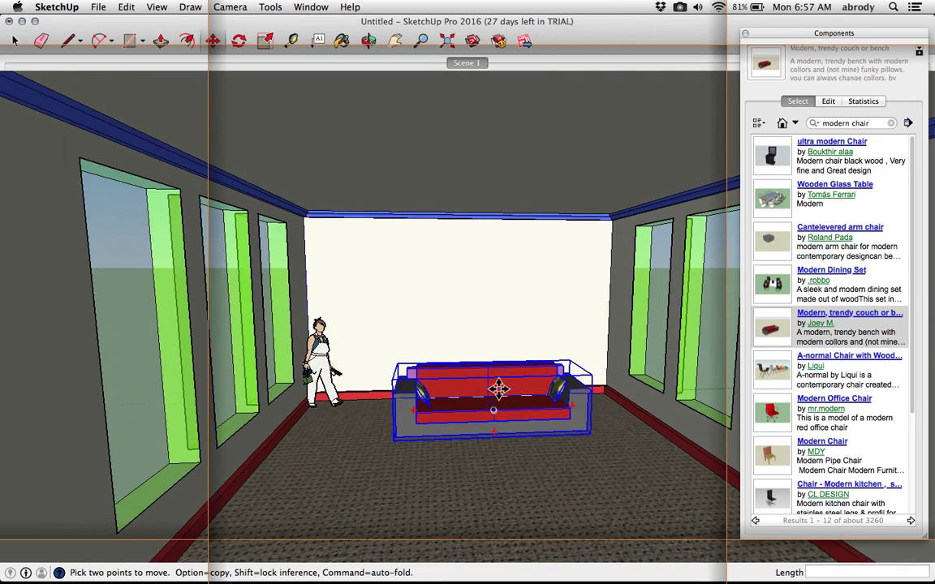
Try to rotate the couch using the Move tool's rotation grips
{"action": "scroll", "coordinate": [496, 392], "scroll_direction": "up", "scroll_amount": 3}
{"action": "scroll", "coordinate": [547, 376], "scroll_direction": "up", "scroll_amount": 4}
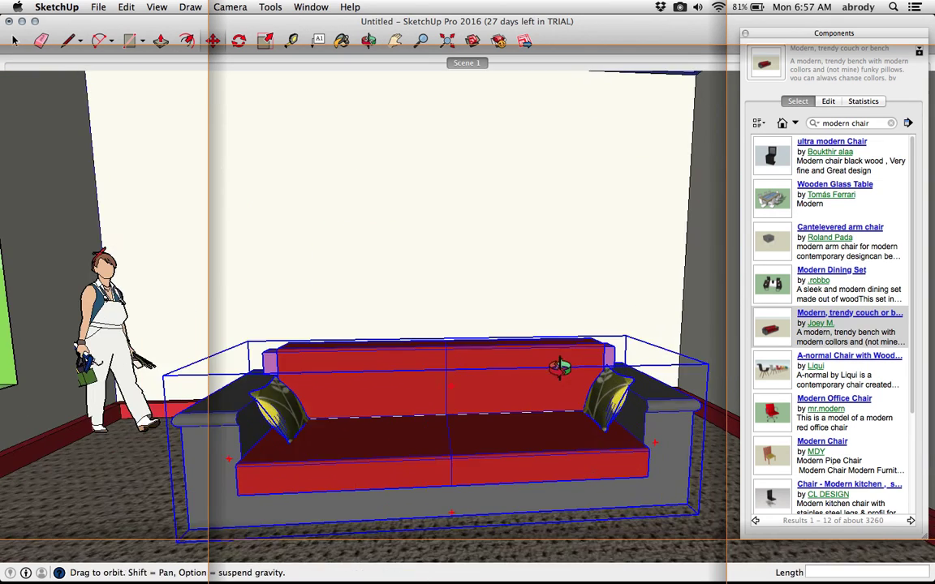
{"action": "middle_click_drag", "start_coordinate": [560, 368], "coordinate": [576, 425]}
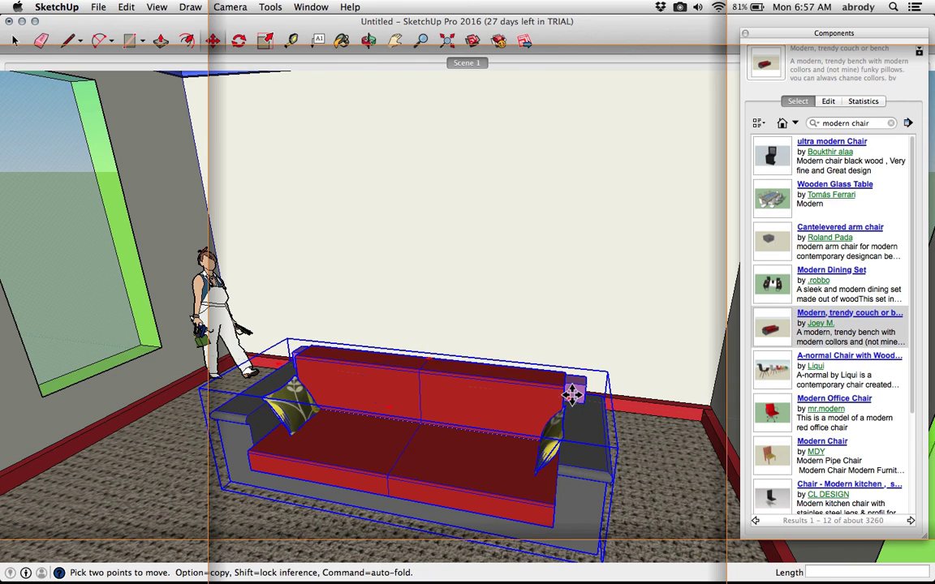
{"action": "left_click", "coordinate": [571, 396]}
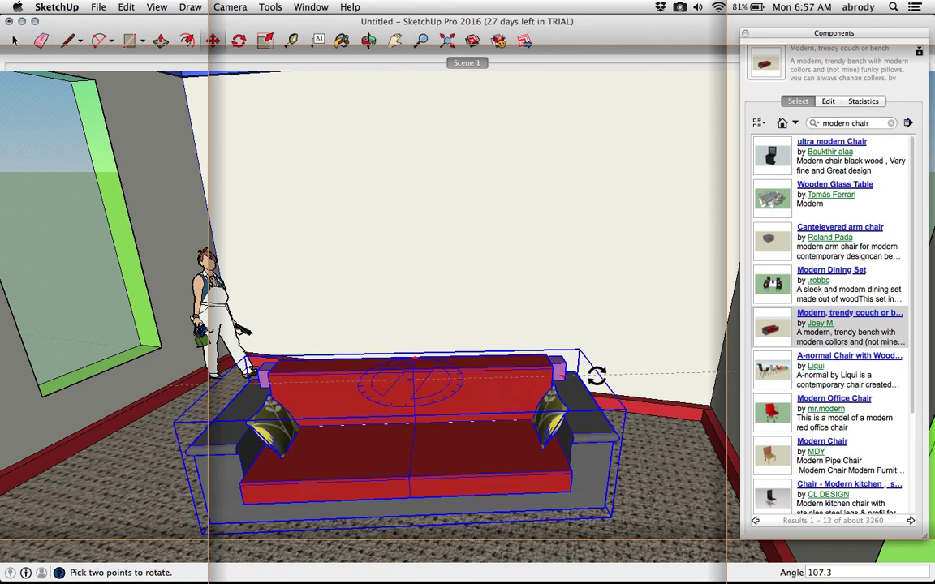
{"action": "left_click", "coordinate": [495, 444]}
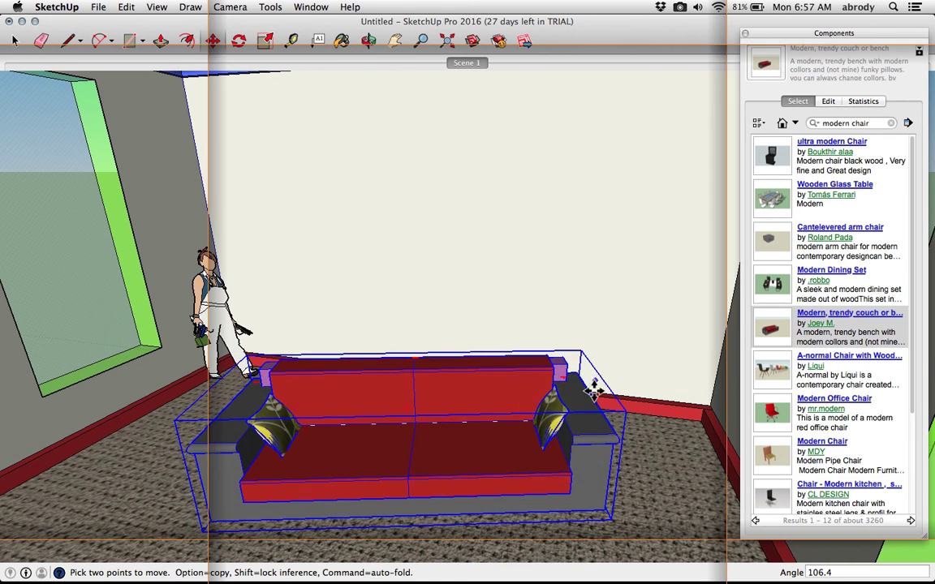
{"action": "left_click", "coordinate": [575, 468]}
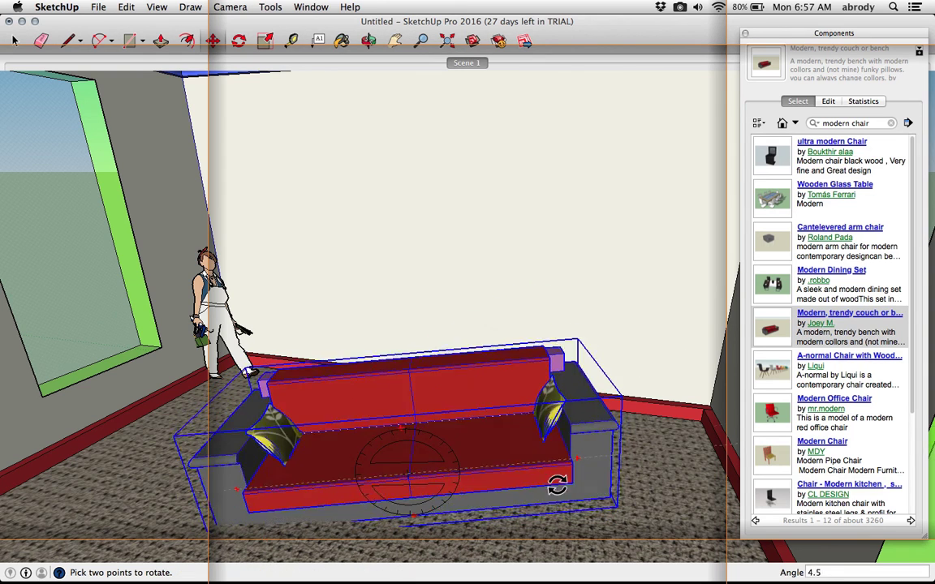
{"action": "left_click", "coordinate": [527, 404]}
{"action": "middle_click_drag", "start_coordinate": [584, 382], "coordinate": [484, 402]}
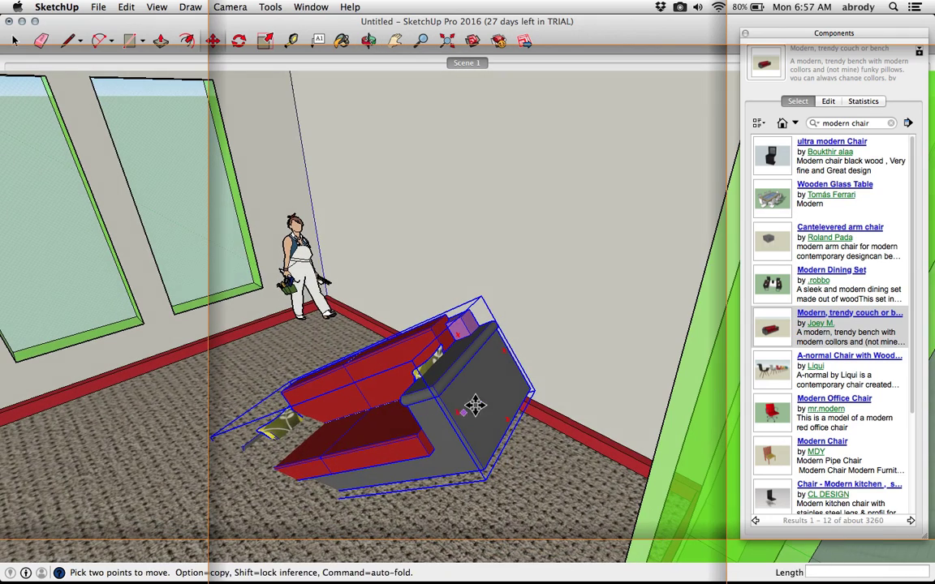
{"action": "left_click", "coordinate": [506, 349]}
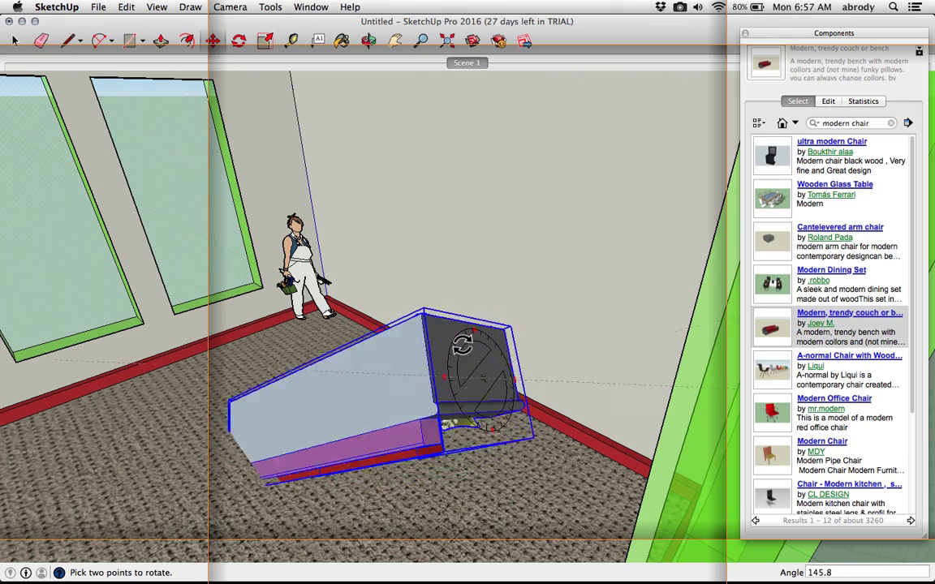
{"action": "left_click", "coordinate": [537, 350]}
{"action": "middle_click_drag", "start_coordinate": [536, 351], "coordinate": [503, 357]}
{"action": "middle_click_drag", "start_coordinate": [457, 422], "coordinate": [531, 345]}
{"action": "key", "text": "m"}
{"action": "scroll", "coordinate": [422, 430], "scroll_direction": "down", "scroll_amount": 3}
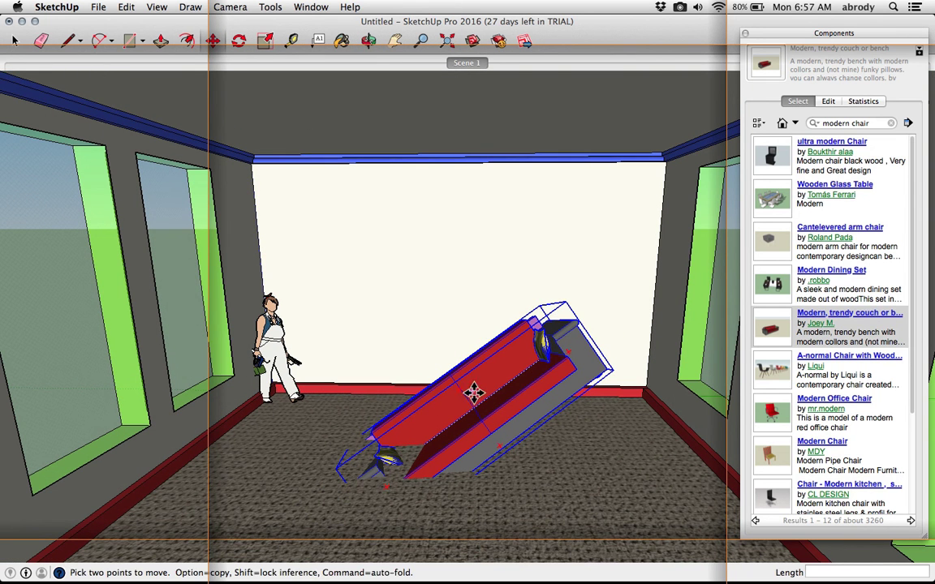
{"action": "key", "text": "space"}
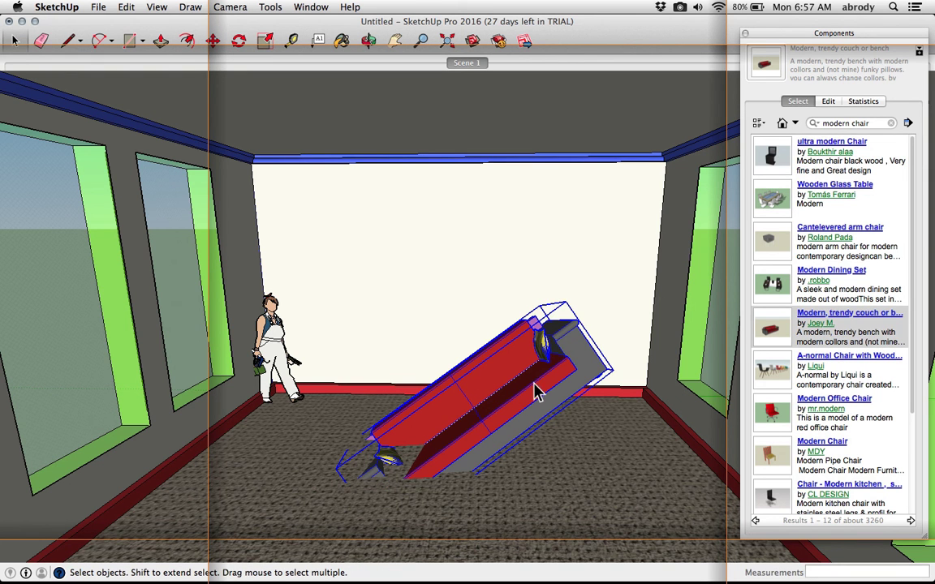
{"action": "key", "text": "super+z"}
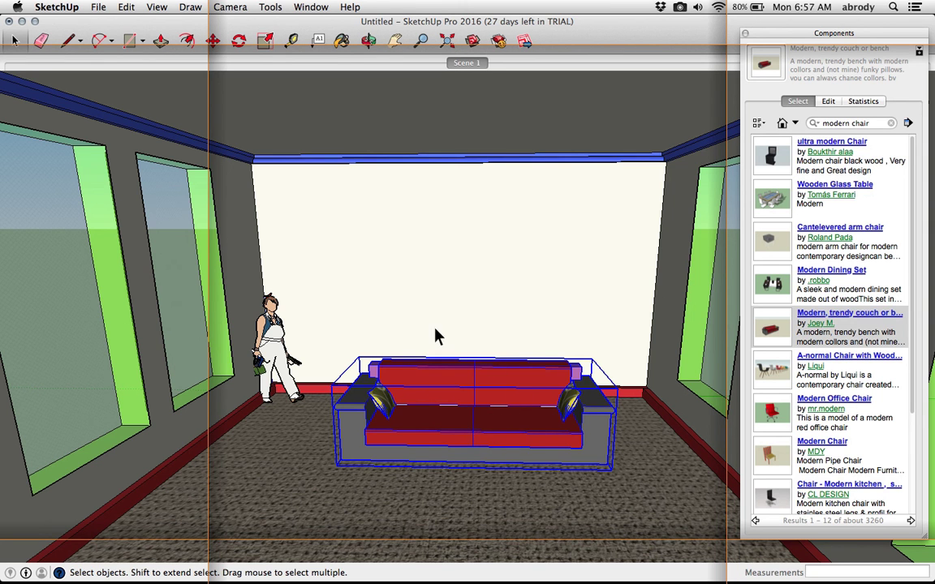
Try to scale the couch's height with the Scale tool
{"action": "left_click", "coordinate": [265, 42]}
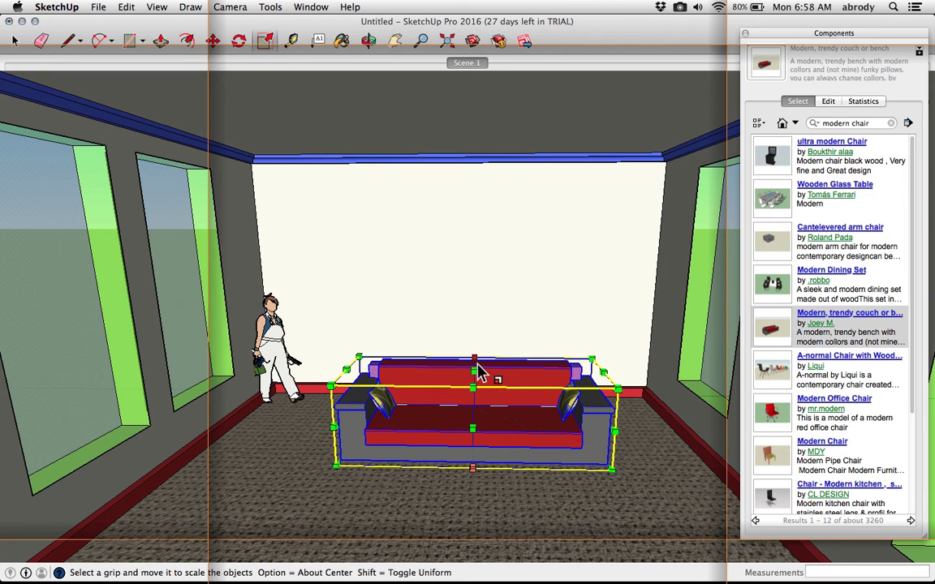
{"action": "mouse_move", "coordinate": [472, 367]}
{"action": "left_mouse_down"}
{"action": "mouse_move", "coordinate": [461, 287]}
{"action": "mouse_move", "coordinate": [459, 364]}
{"action": "mouse_move", "coordinate": [459, 311]}
{"action": "mouse_move", "coordinate": [461, 354]}
{"action": "left_mouse_up"}
{"action": "key", "text": "Escape"}
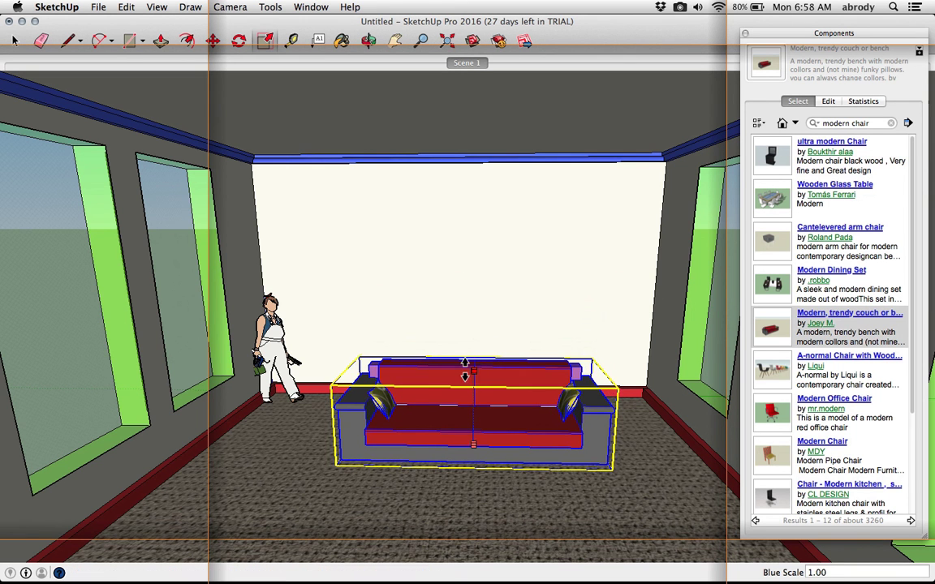
{"action": "mouse_move", "coordinate": [327, 388]}
{"action": "left_mouse_down"}
{"action": "mouse_move", "coordinate": [294, 349]}
{"action": "mouse_move", "coordinate": [272, 350]}
{"action": "mouse_move", "coordinate": [353, 398]}
{"action": "mouse_move", "coordinate": [248, 360]}
{"action": "mouse_move", "coordinate": [331, 392]}
{"action": "left_mouse_up"}
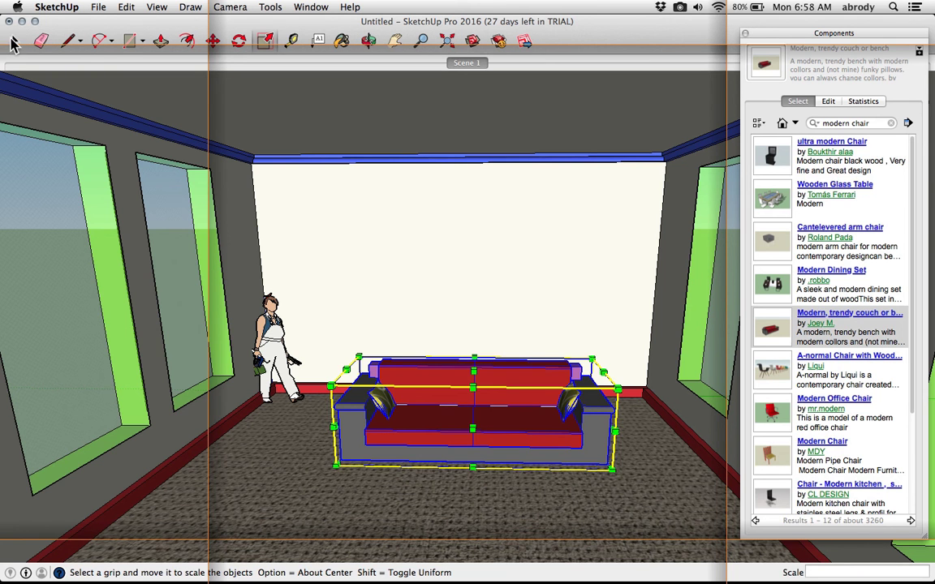
{"action": "left_click", "coordinate": [13, 42]}
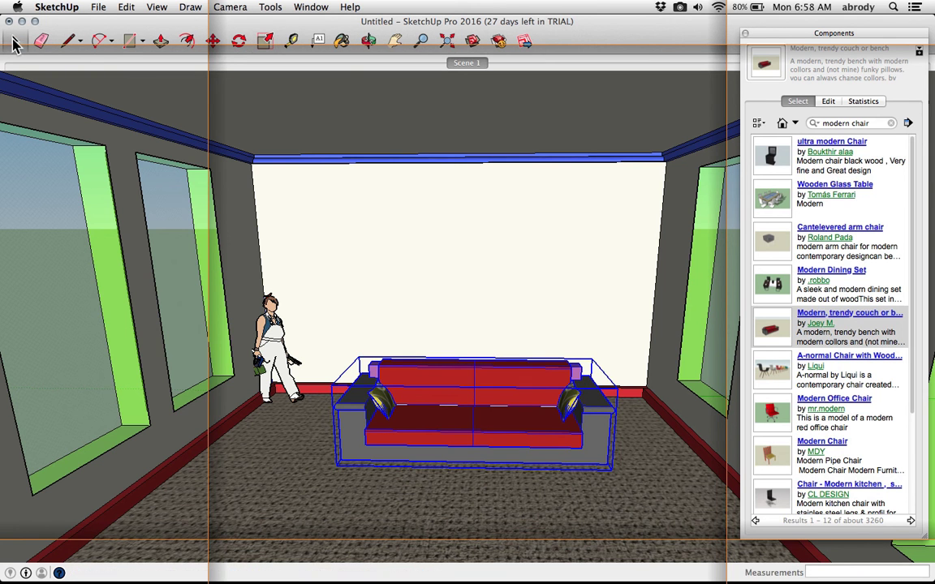
Switch the view to Scene 1
{"action": "left_click", "coordinate": [456, 63]}
{"action": "mouse_move", "coordinate": [934, 1]}
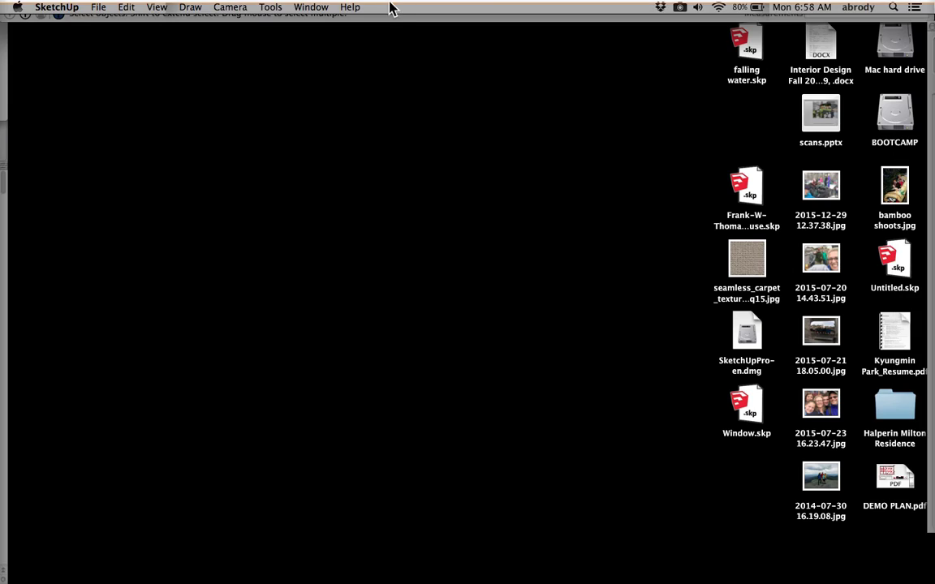
{"action": "mouse_move", "coordinate": [1, 1]}
{"action": "left_click", "coordinate": [746, 32]}
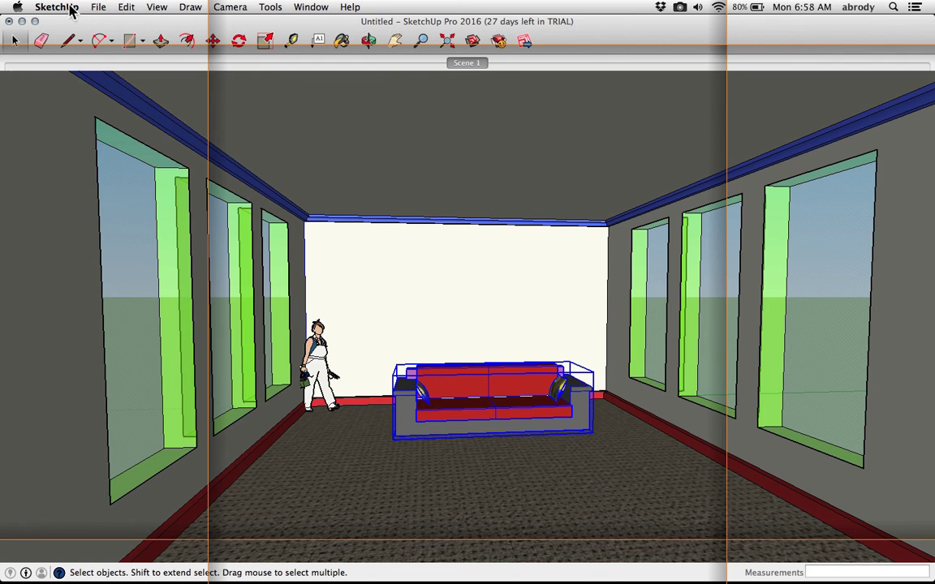
Start saving the model as a file on the Desktop and open the choice of SketchUp file versions
{"action": "left_click", "coordinate": [96, 8]}
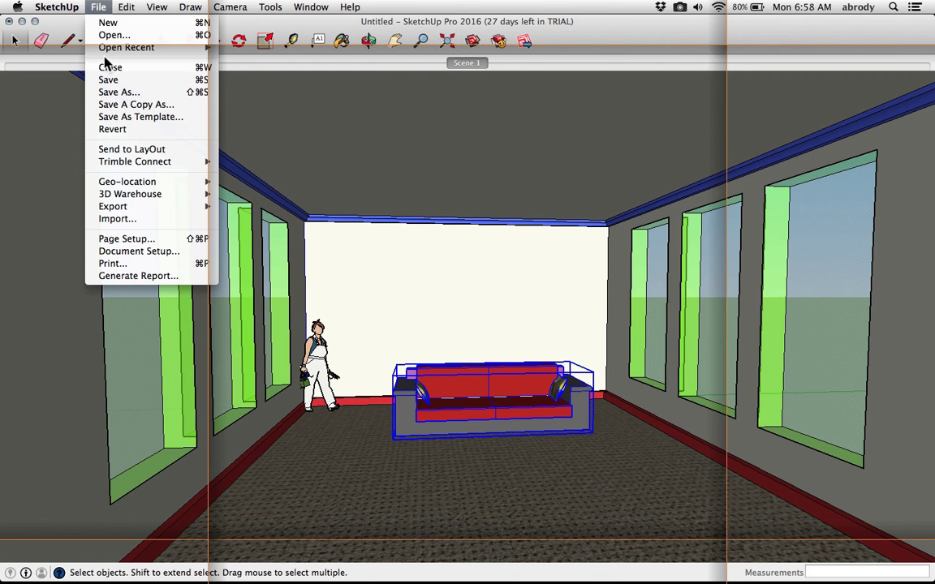
{"action": "left_click", "coordinate": [107, 81]}
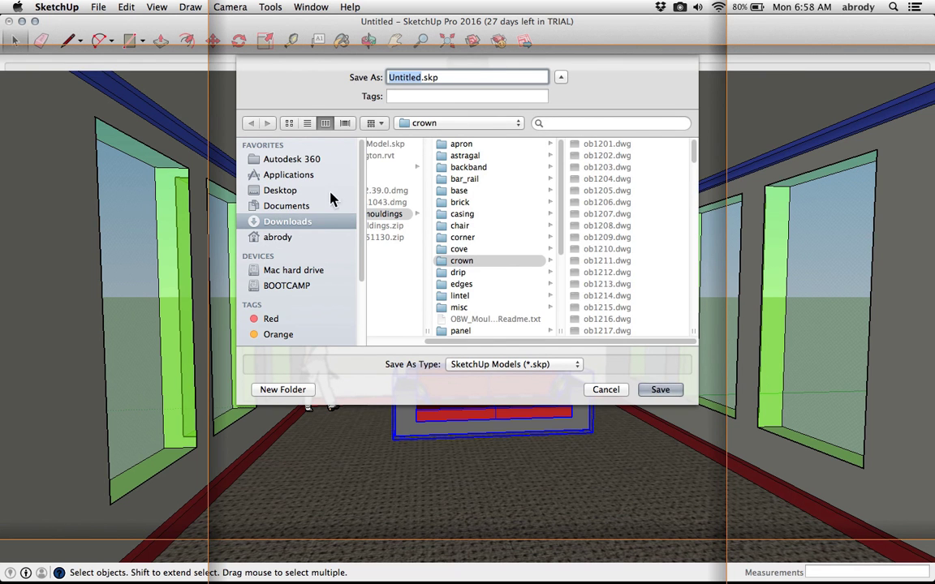
{"action": "left_click", "coordinate": [280, 191]}
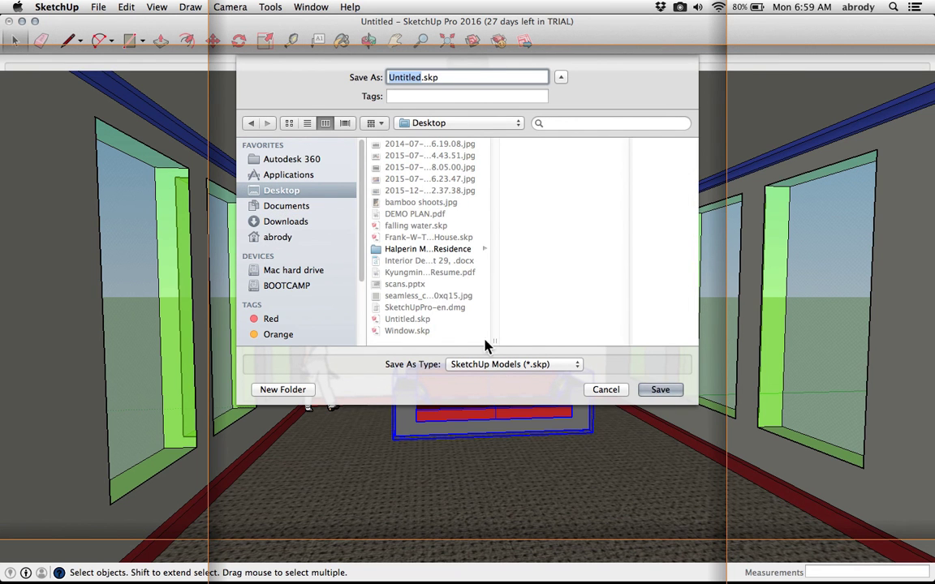
{"action": "left_click", "coordinate": [507, 367]}
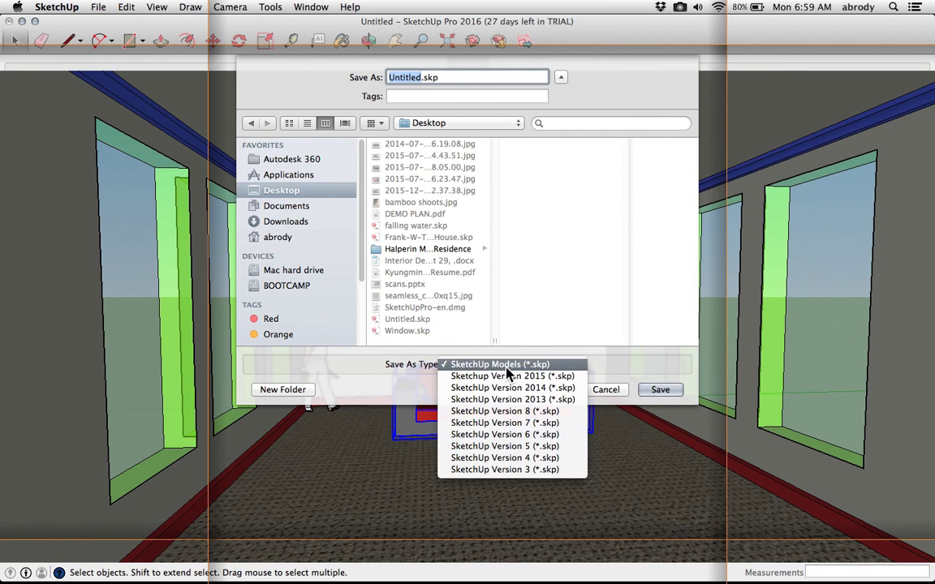